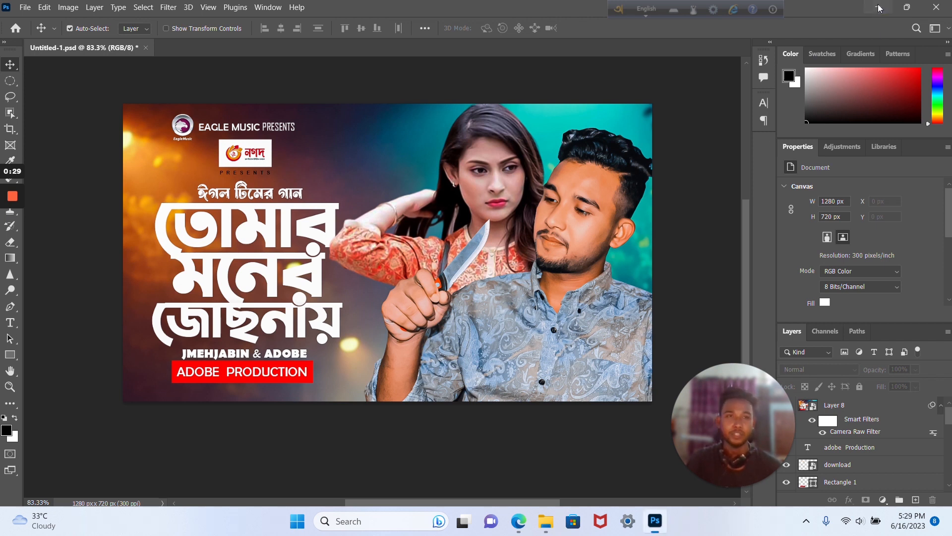
- Open the "thumbnile design" folder on the desktop and review the source images it holds
click(878, 8)
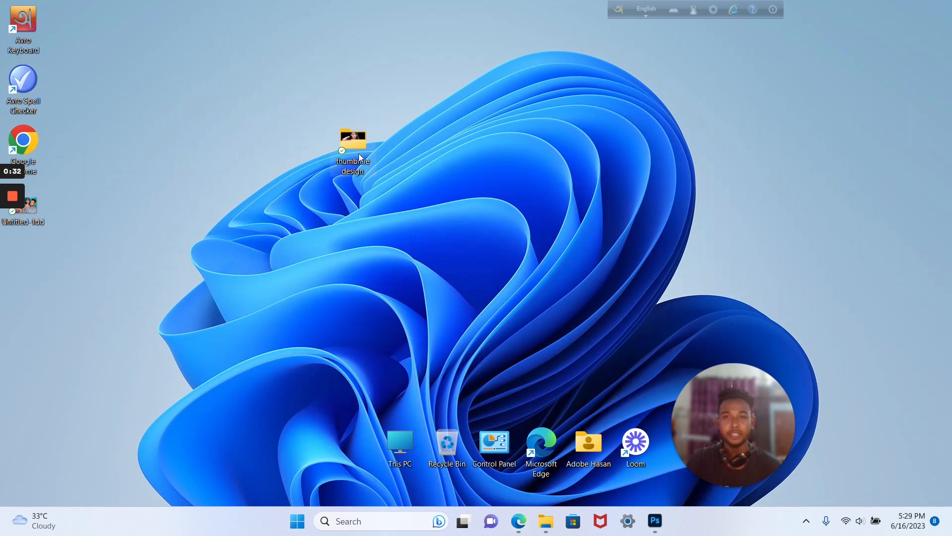
double_click(358, 153)
click(653, 82)
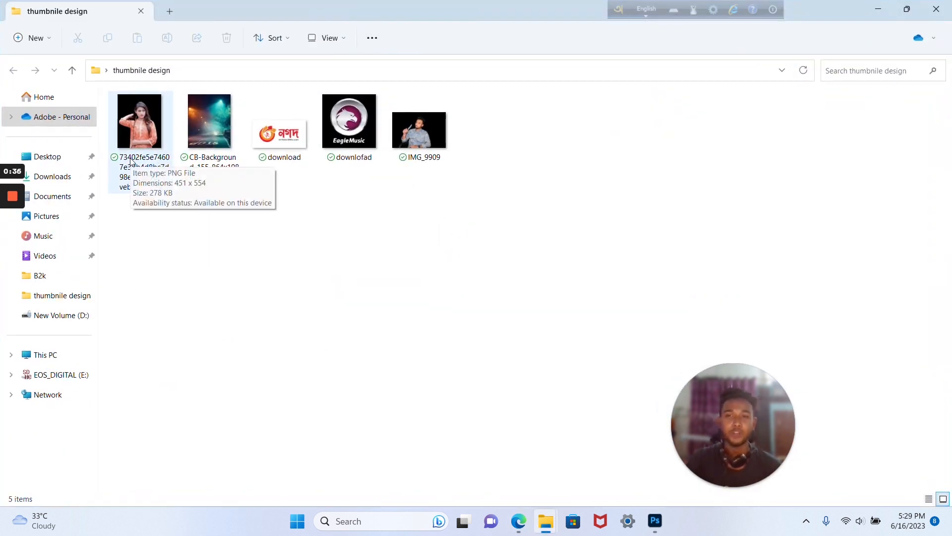
click(287, 144)
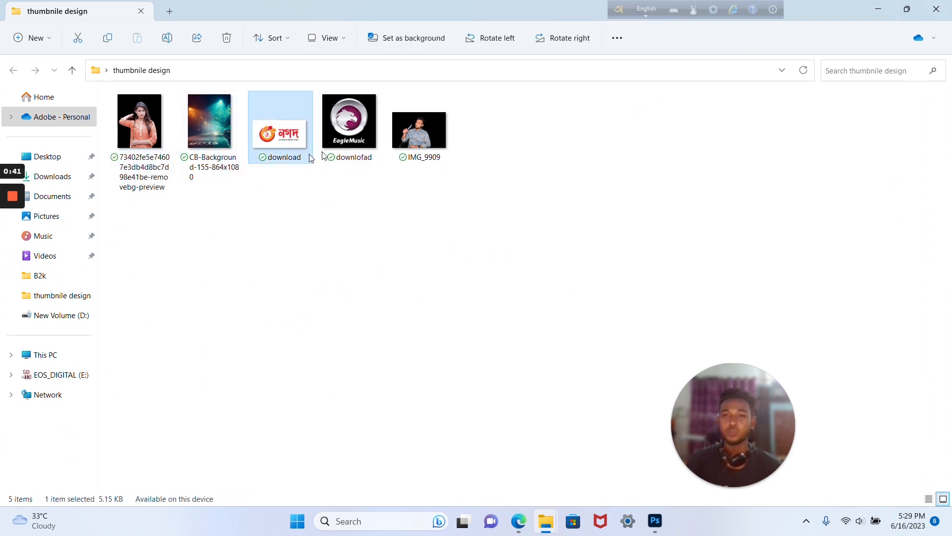
click(219, 129)
drag(519, 119, 132, 206)
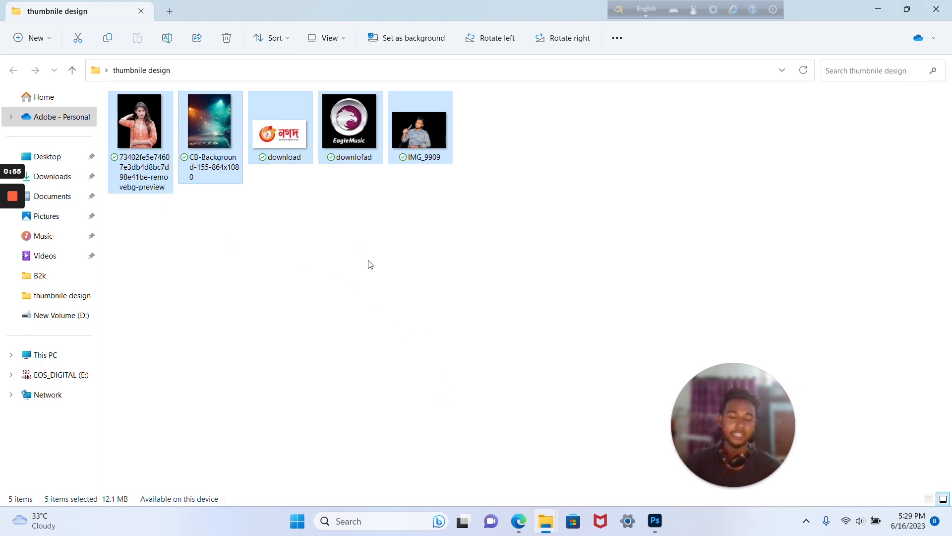
- Switch to Microsoft Edge, open Google, search for "background photo" and browse the results
click(525, 527)
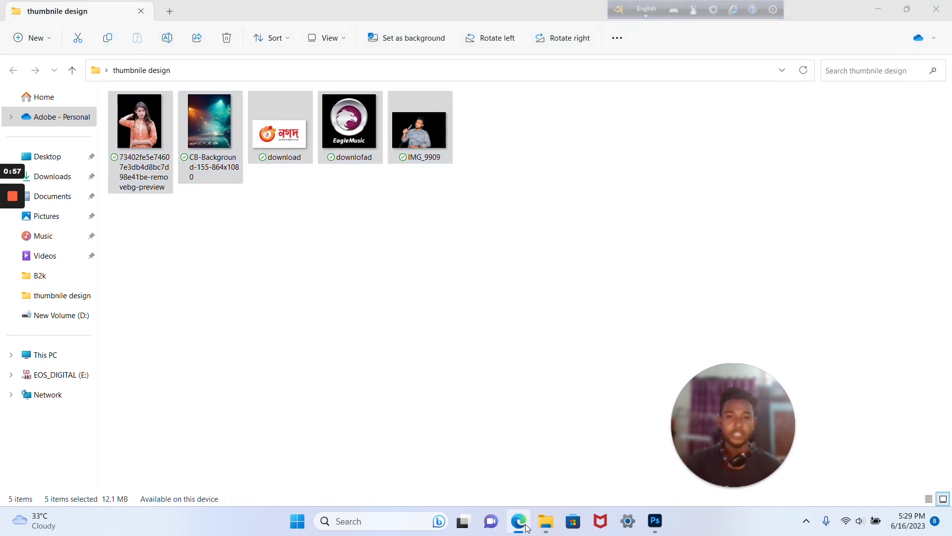
drag(950, 148, 625, 69)
click(652, 68)
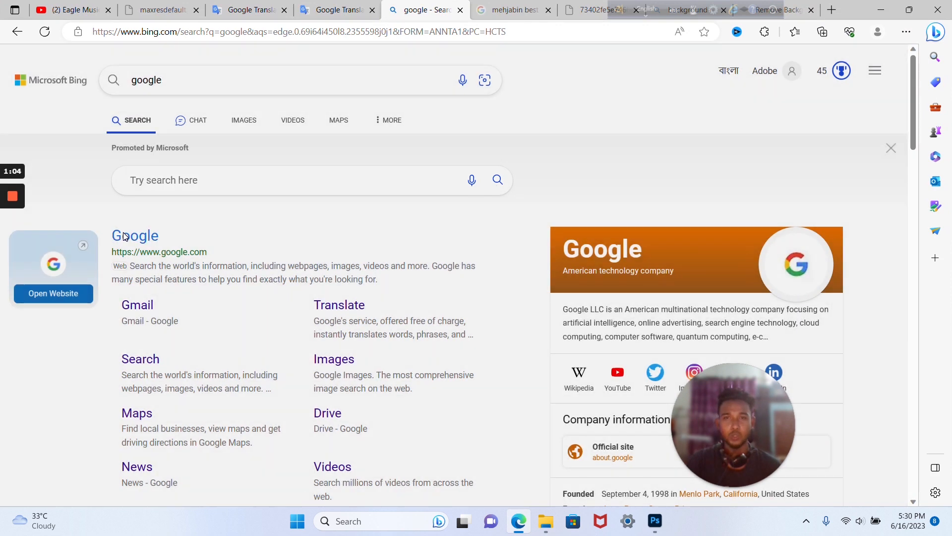
click(125, 236)
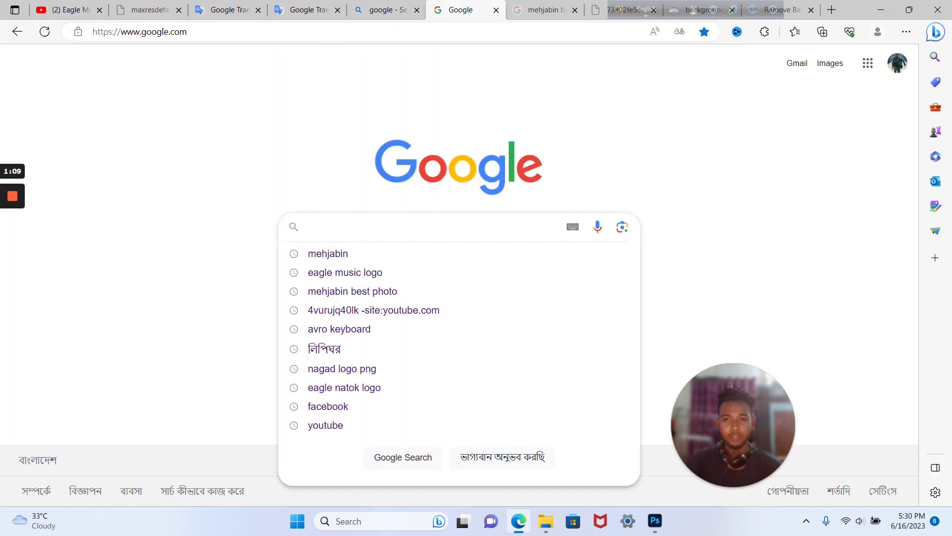
text(bac)
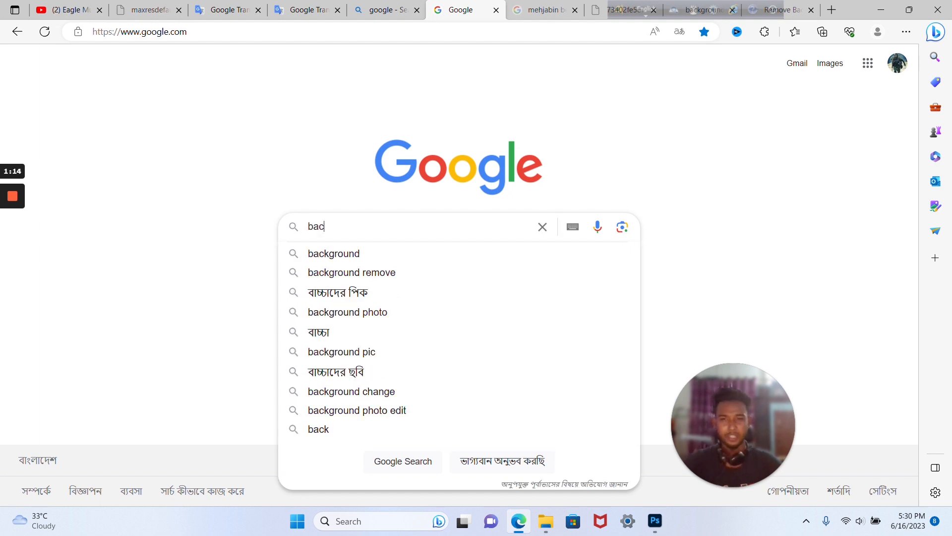
click(353, 313)
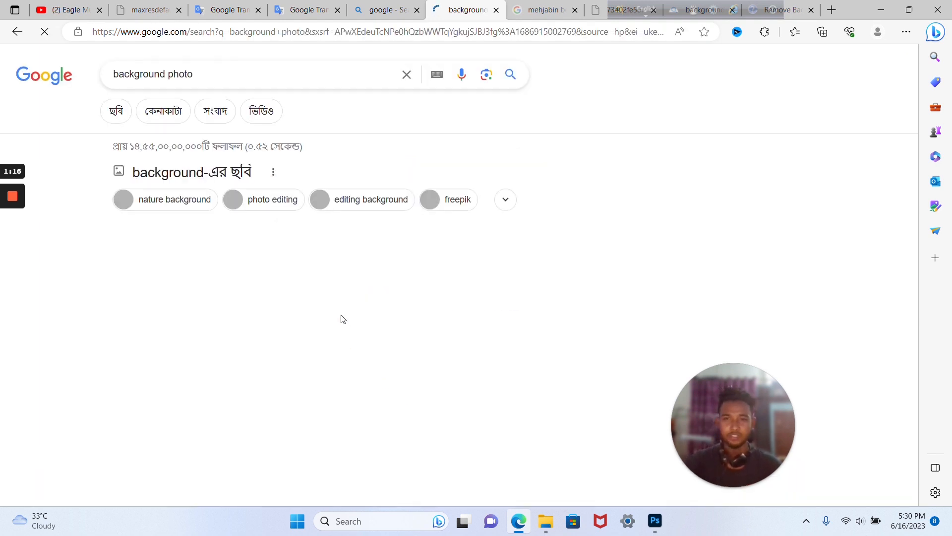
scroll(343, 318, down, 5)
scroll(317, 302, up, 5)
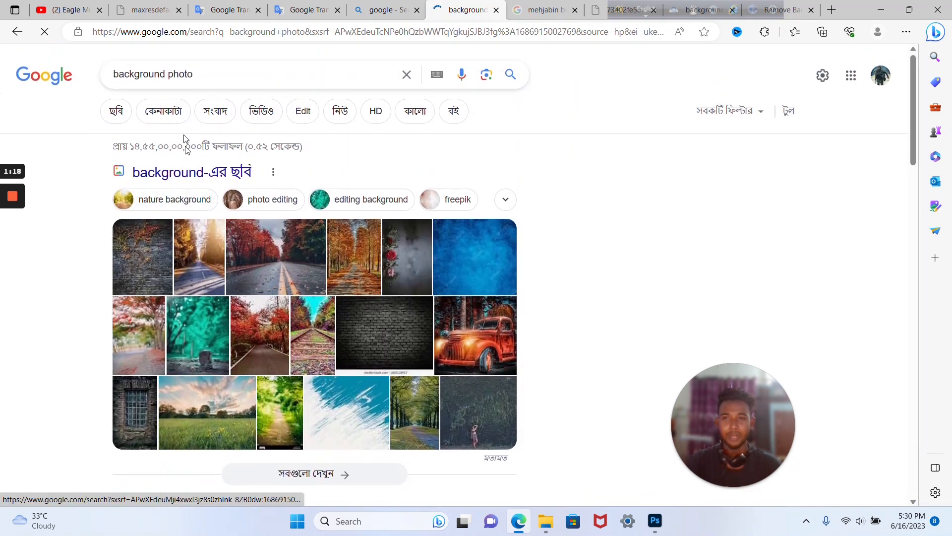
scroll(276, 248, down, 5)
scroll(307, 320, up, 5)
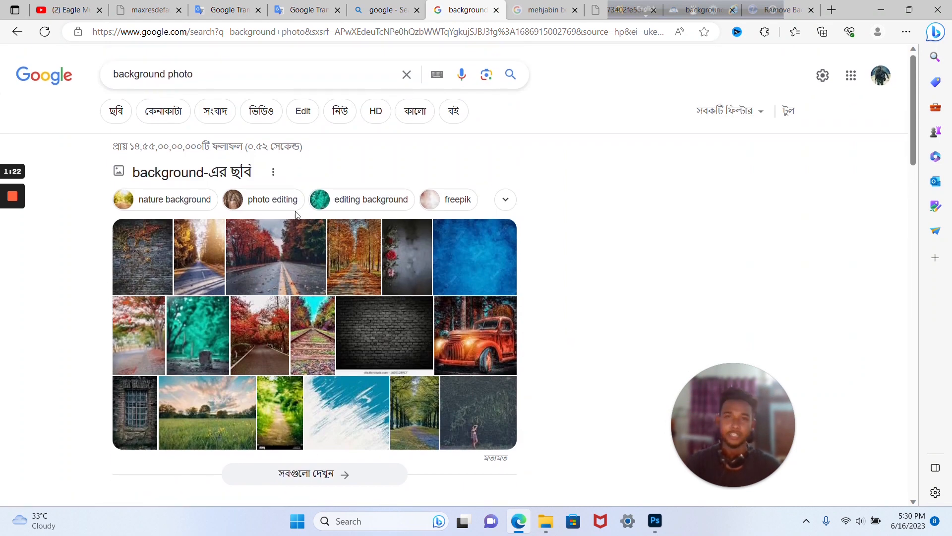
- Search Google for "eagle music logo" and view the thumbnail's title text in Google Translate
click(406, 74)
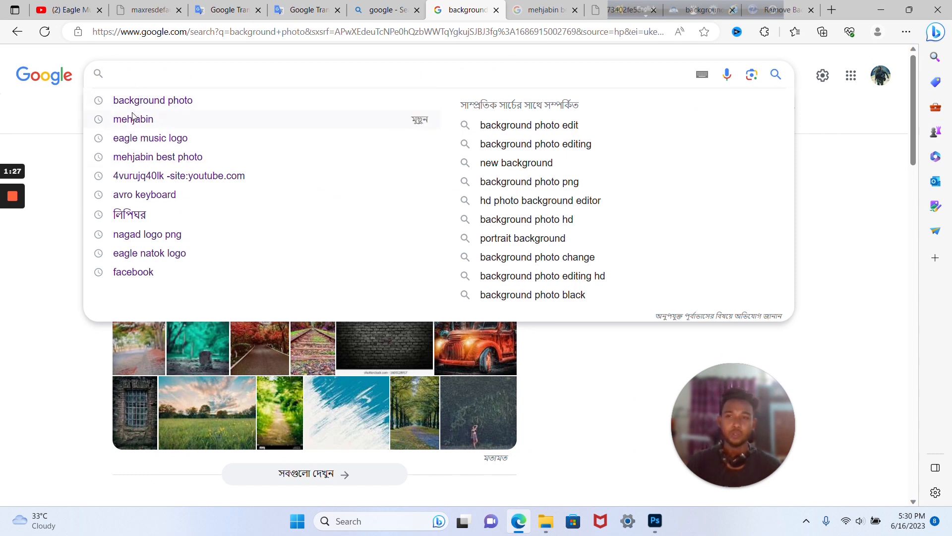
click(150, 138)
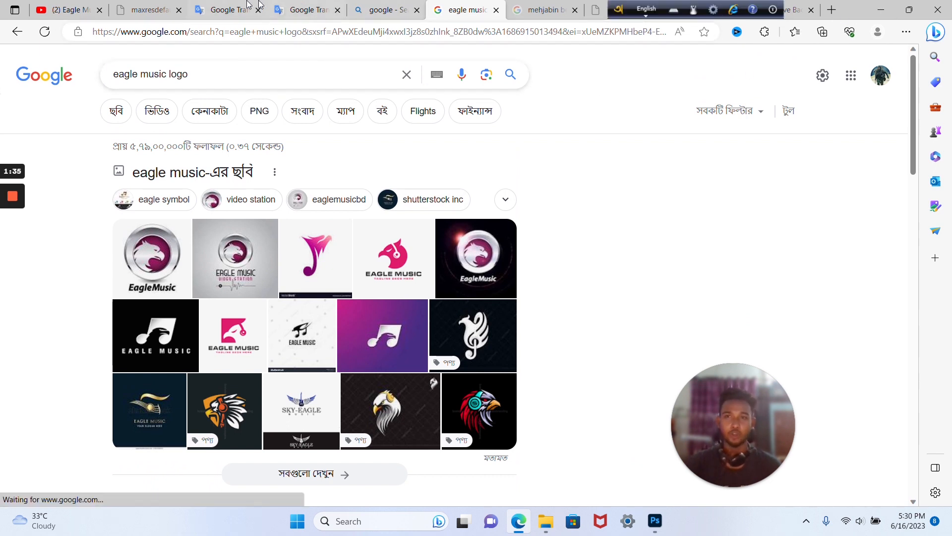
click(226, 9)
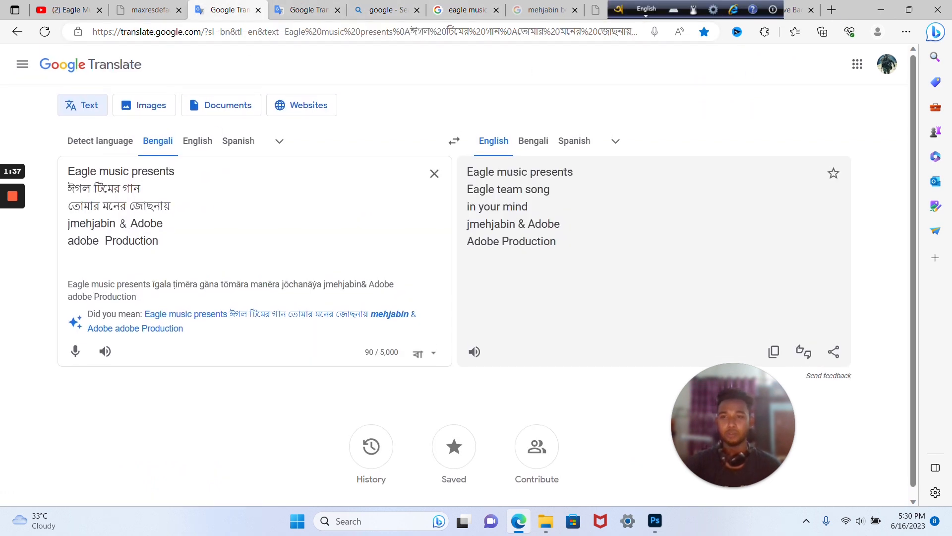
- Switch back to Photoshop and close the finished Untitled-1.psd thumbnail, saving its changes
click(881, 10)
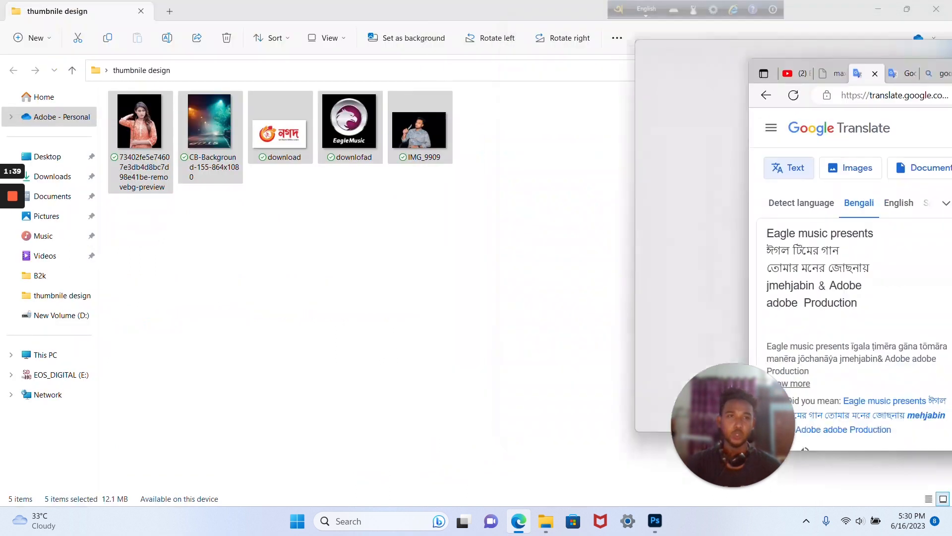
click(654, 520)
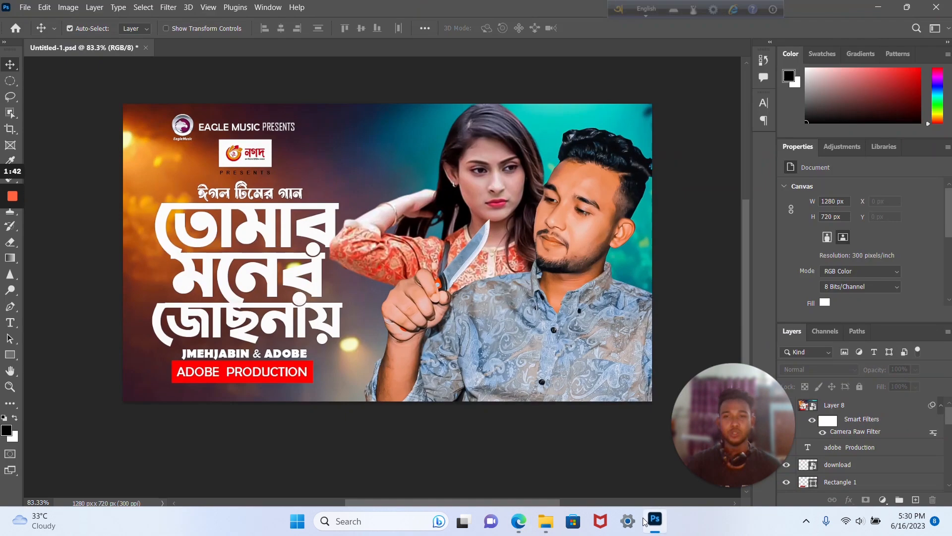
click(145, 49)
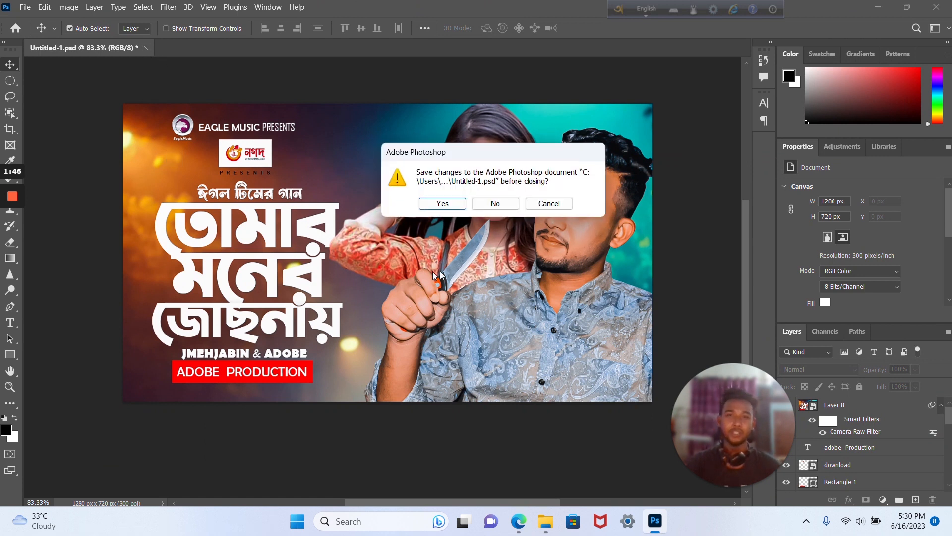
click(442, 204)
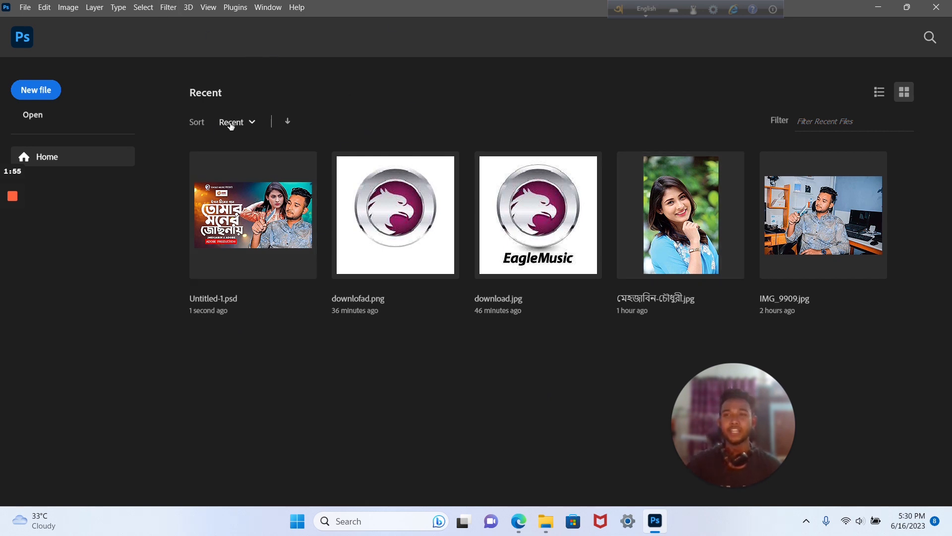
- Create a new 1280 x 720 pixel landscape document at 300 pixels/inch in RGB Color with a white background
click(41, 95)
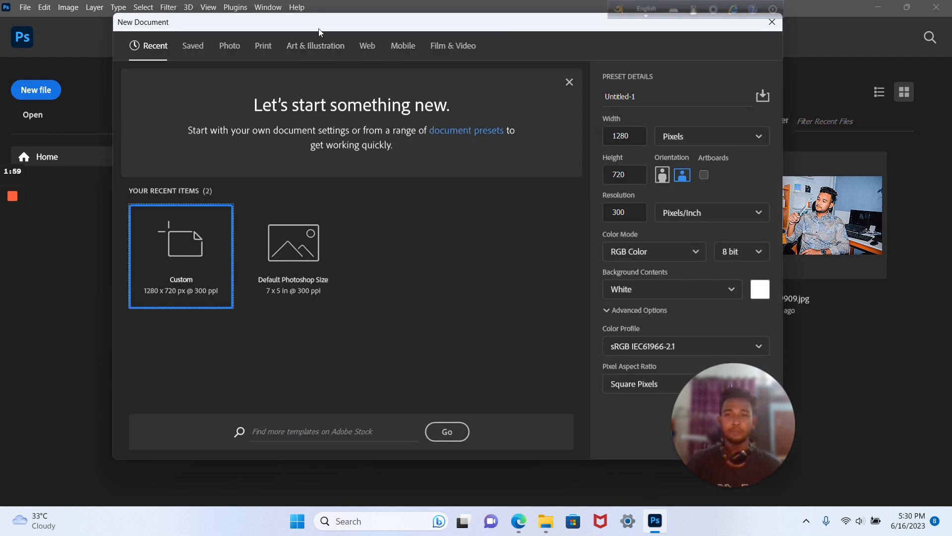
drag(317, 33, 311, 34)
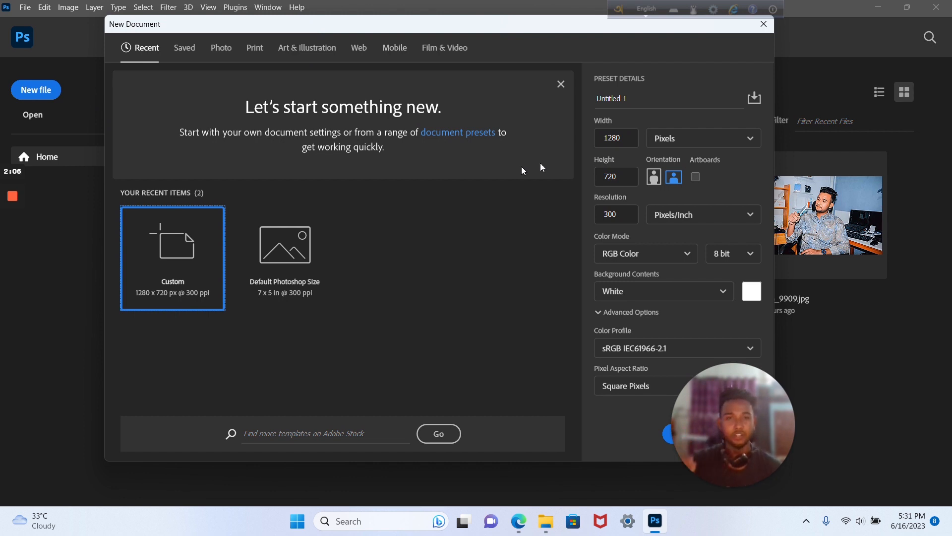
click(623, 138)
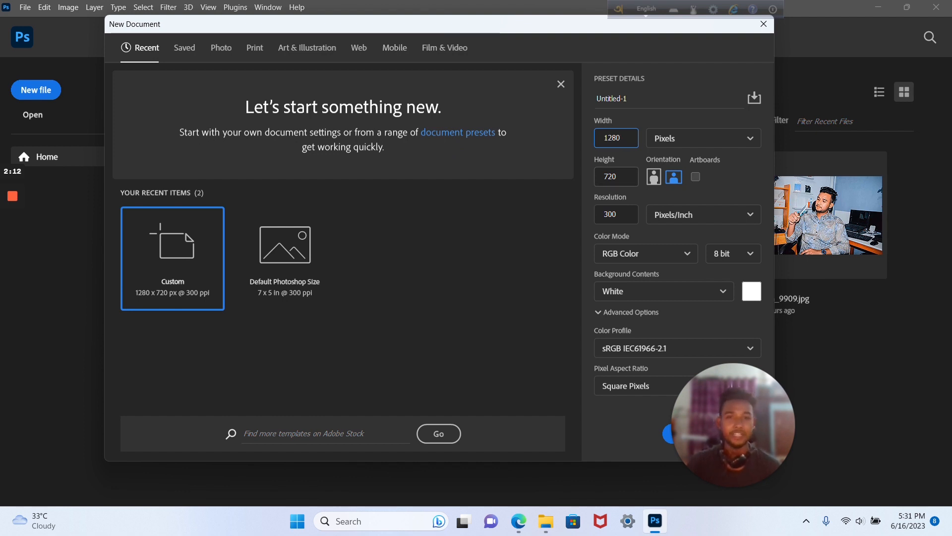
drag(538, 36, 490, 45)
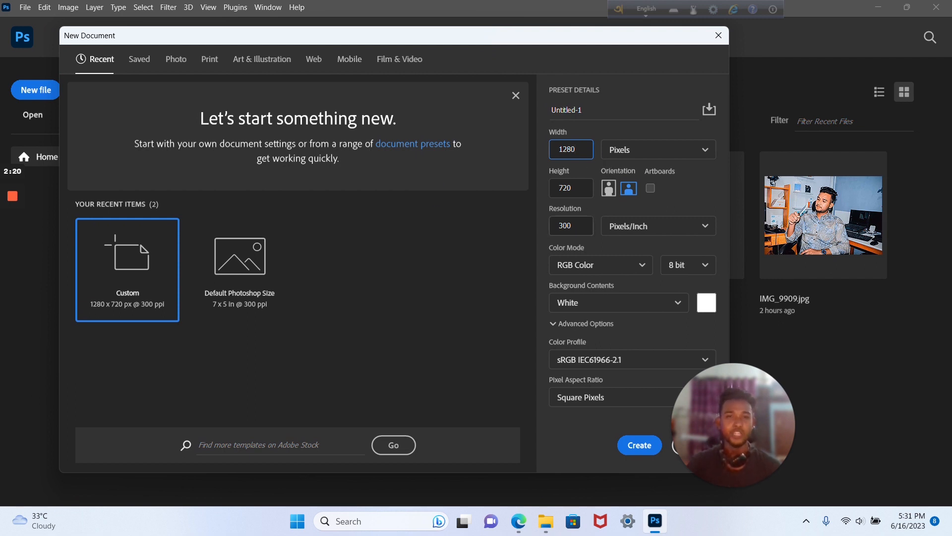
click(571, 226)
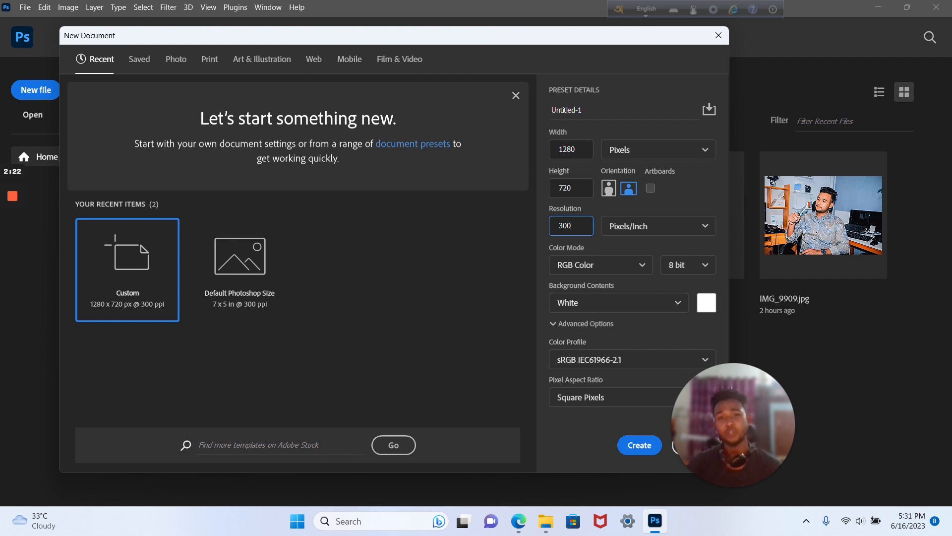
click(639, 444)
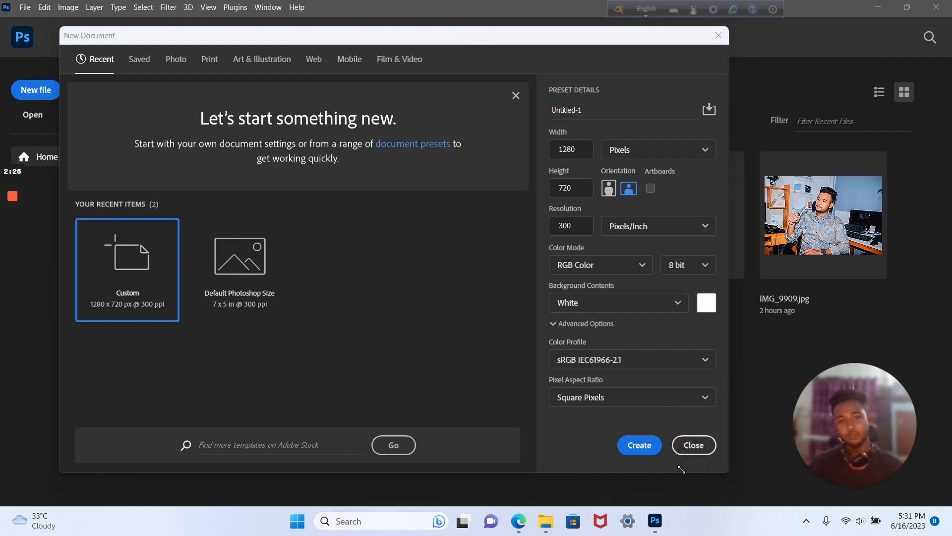
click(640, 448)
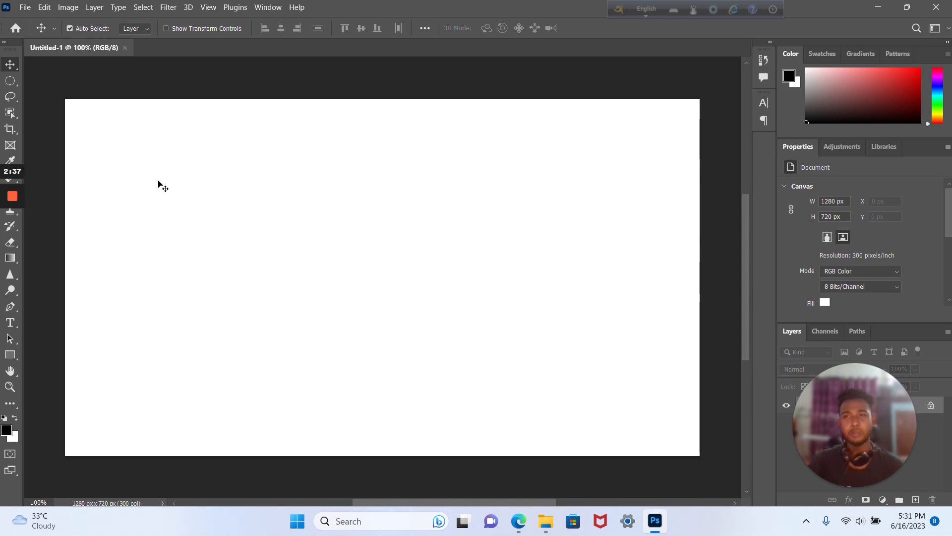
- Place the CB-Background-155-864x1080 image as an embedded object and scale it to about 37% so it covers the whole canvas
click(25, 8)
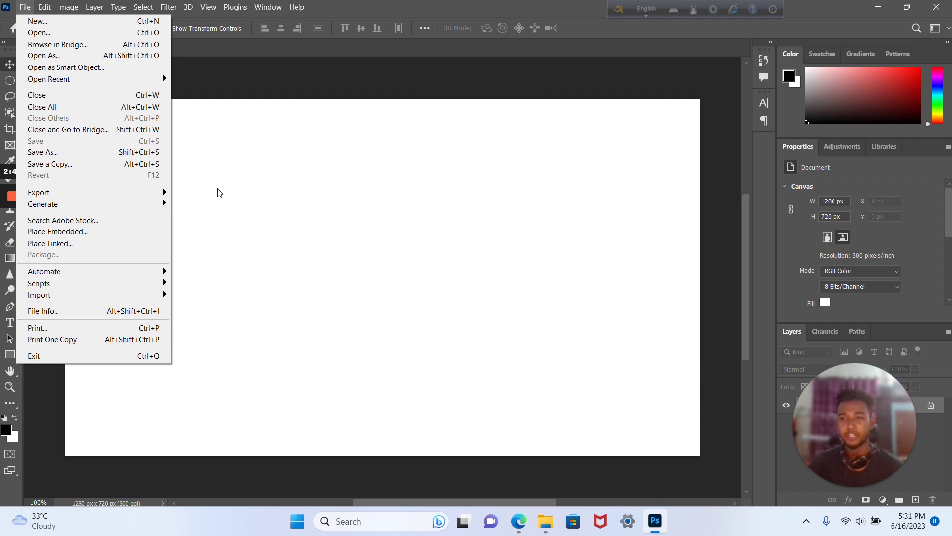
click(81, 235)
click(230, 137)
click(379, 278)
drag(544, 276, 707, 298)
drag(236, 276, 39, 277)
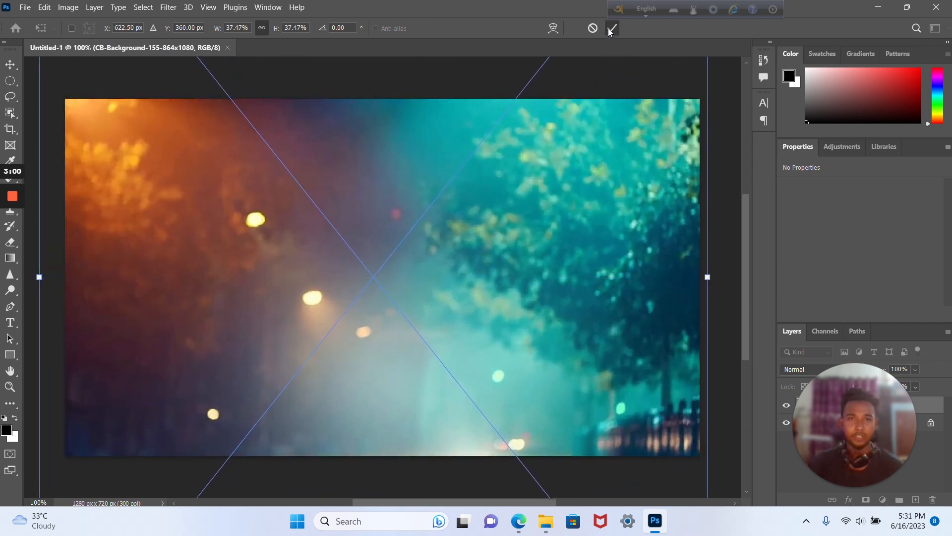
click(612, 28)
- Place the IMG_9909 cutout as an embedded object, scale it to about 5.8% and position the man in the canvas's lower right area
click(22, 8)
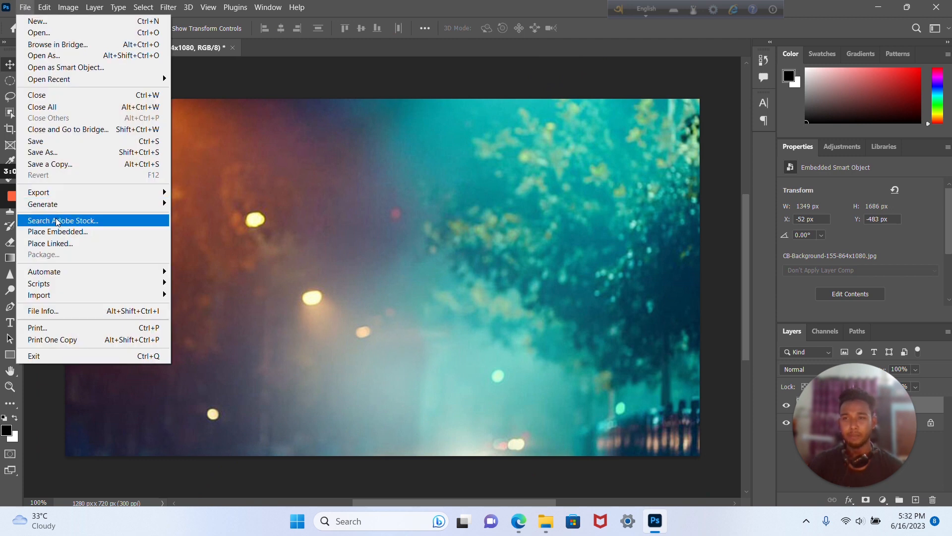
click(50, 232)
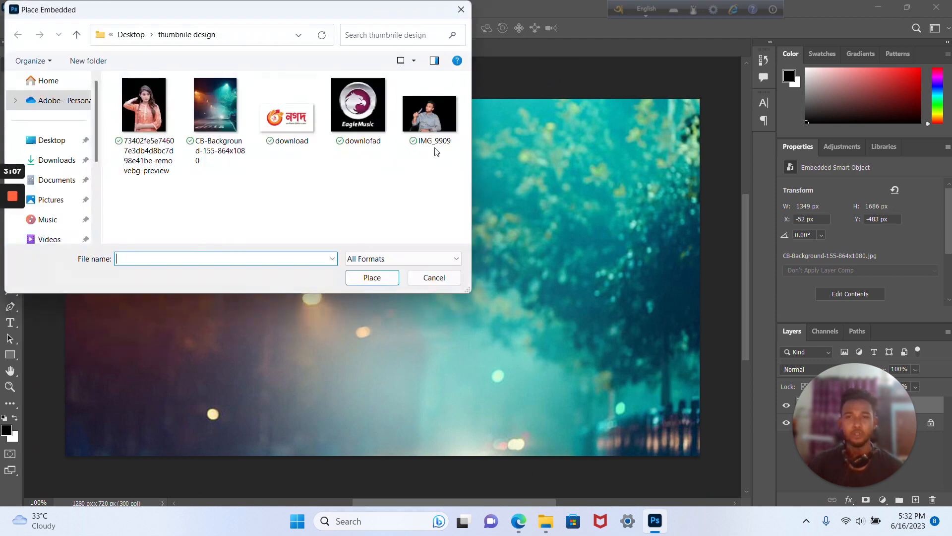
click(429, 119)
click(377, 278)
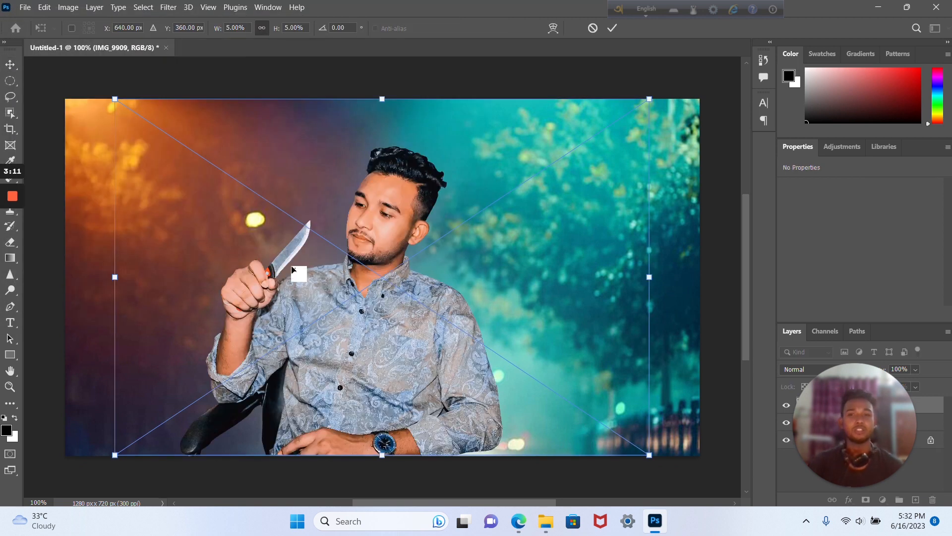
drag(115, 277, 264, 277)
drag(393, 366, 434, 431)
drag(298, 342, 71, 343)
drag(357, 341, 503, 355)
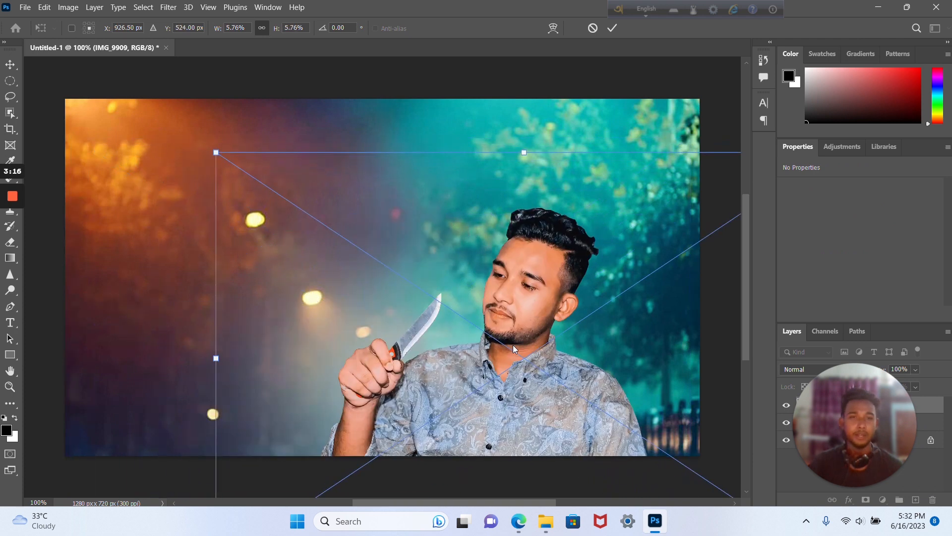
click(612, 28)
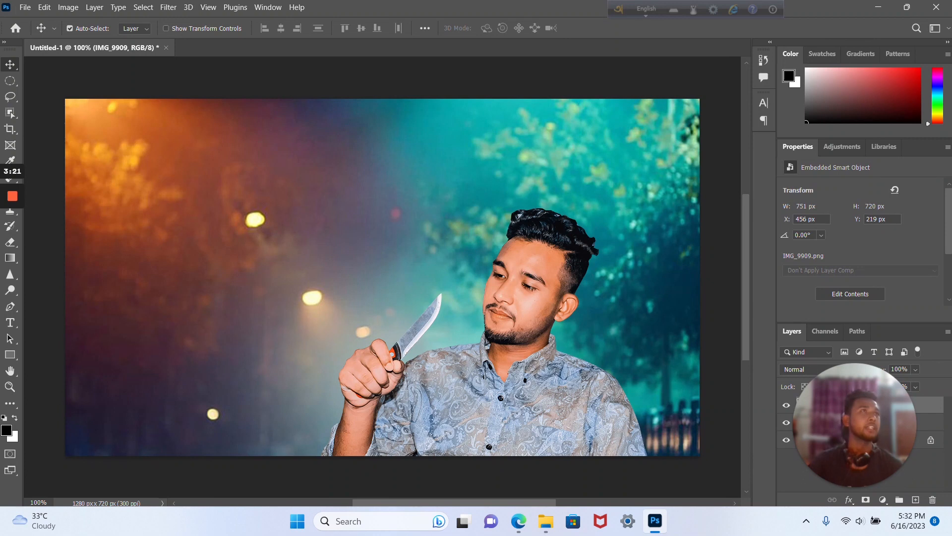
- Switch to Microsoft Edge, view the woman's background-removed photo on remove.bg and return to the site's image upload page
click(518, 521)
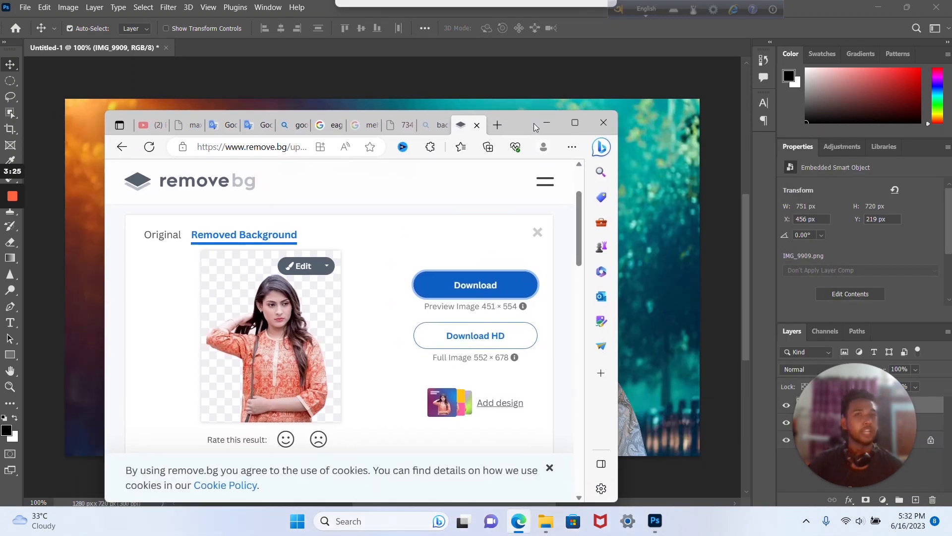
click(576, 122)
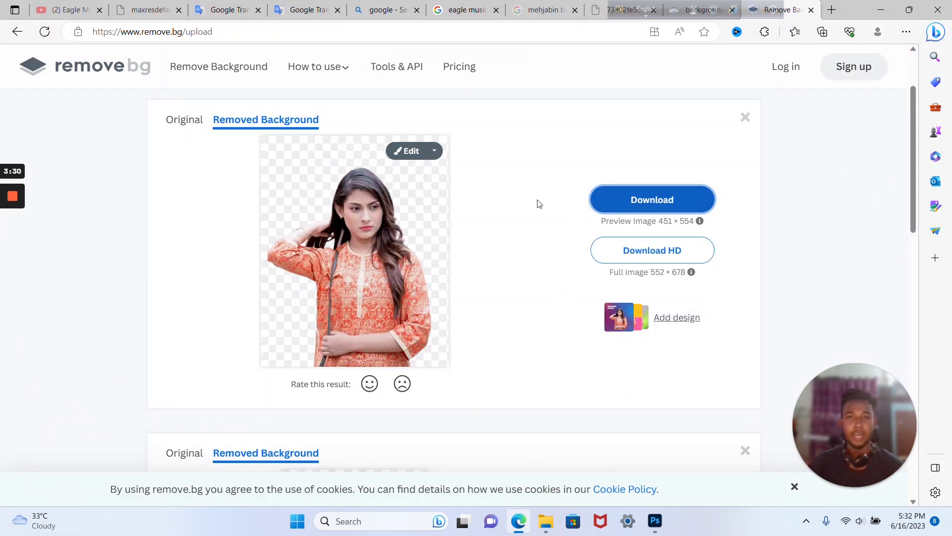
click(17, 31)
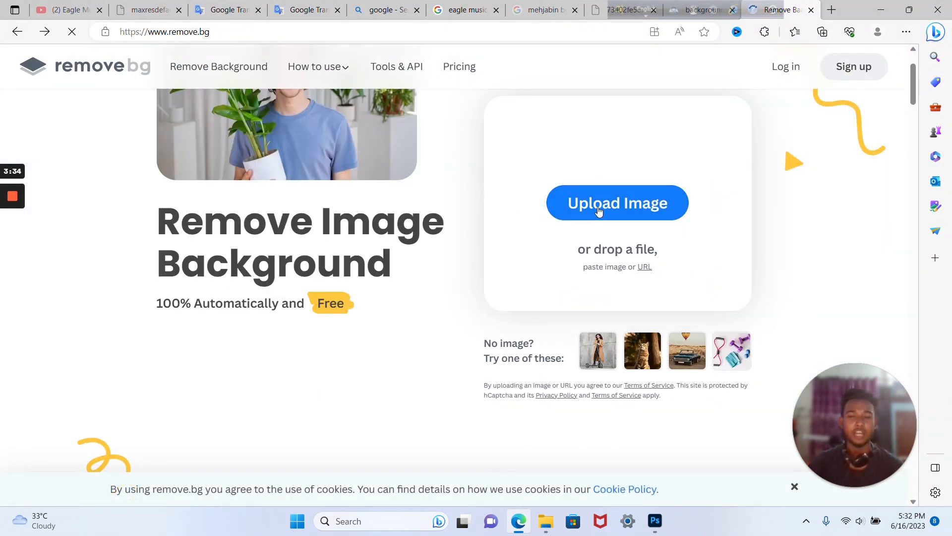
- Cancel the file upload, switch back to Photoshop and move the man's cutout to X 546 px, Y 158 px
click(599, 210)
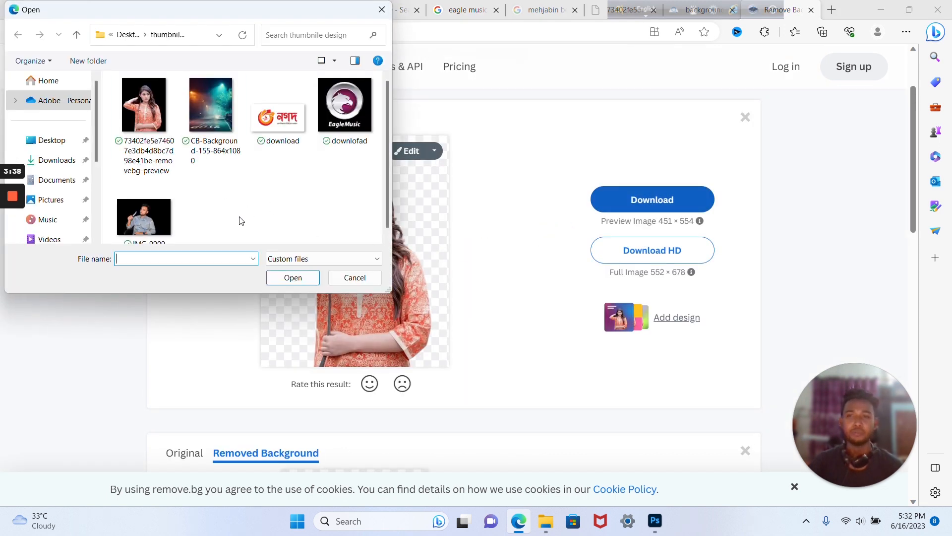
click(352, 286)
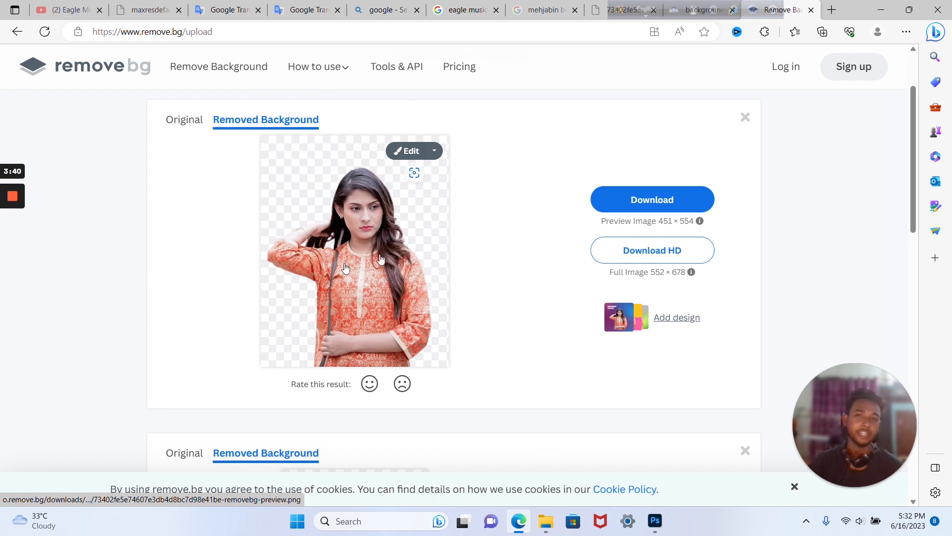
click(881, 9)
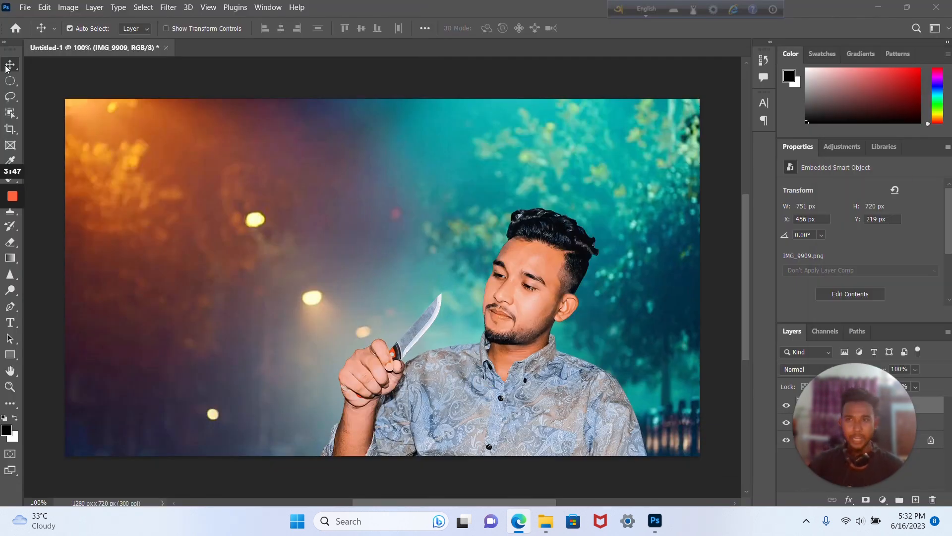
drag(518, 368, 562, 338)
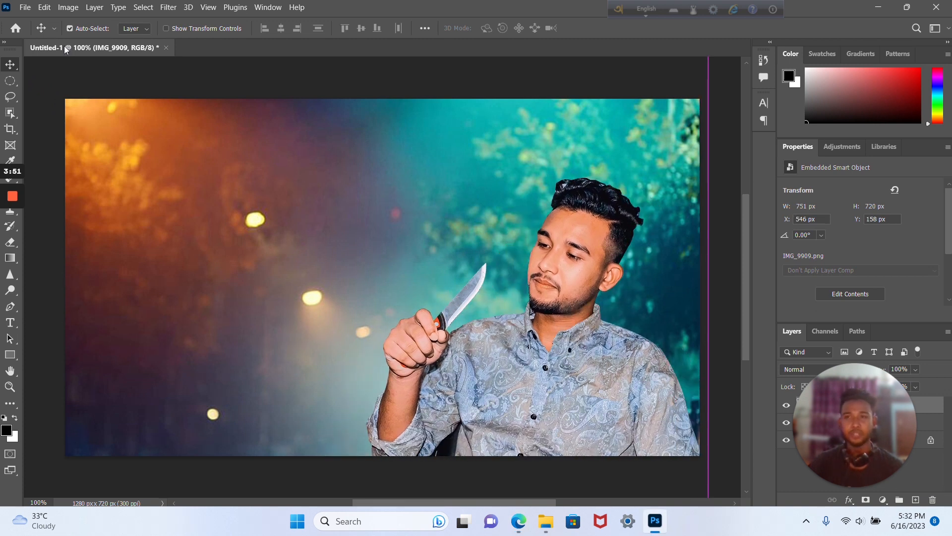
- Place the woman's removebg-preview cutout as an embedded object and position it in front of the man at about X 811 px, Y 395 px
click(24, 7)
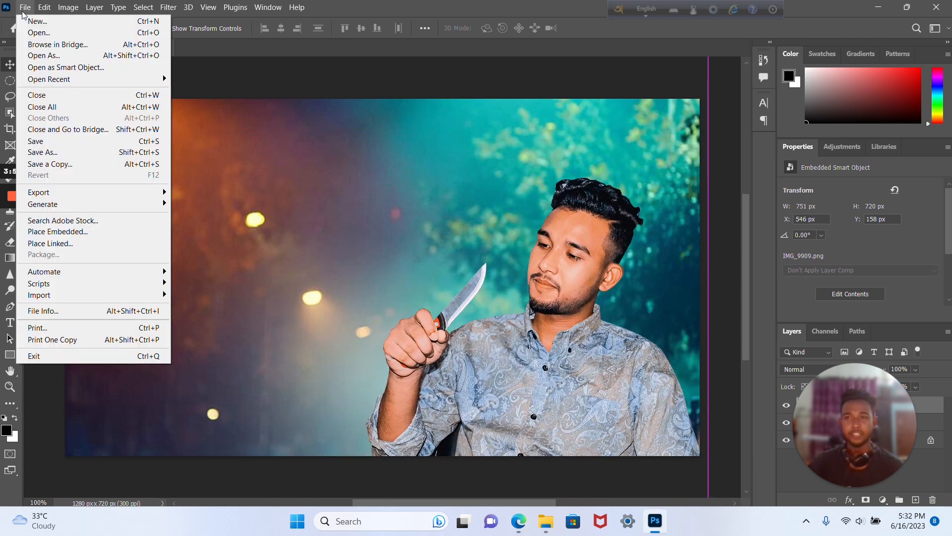
click(54, 231)
click(144, 124)
click(371, 278)
drag(367, 266, 452, 283)
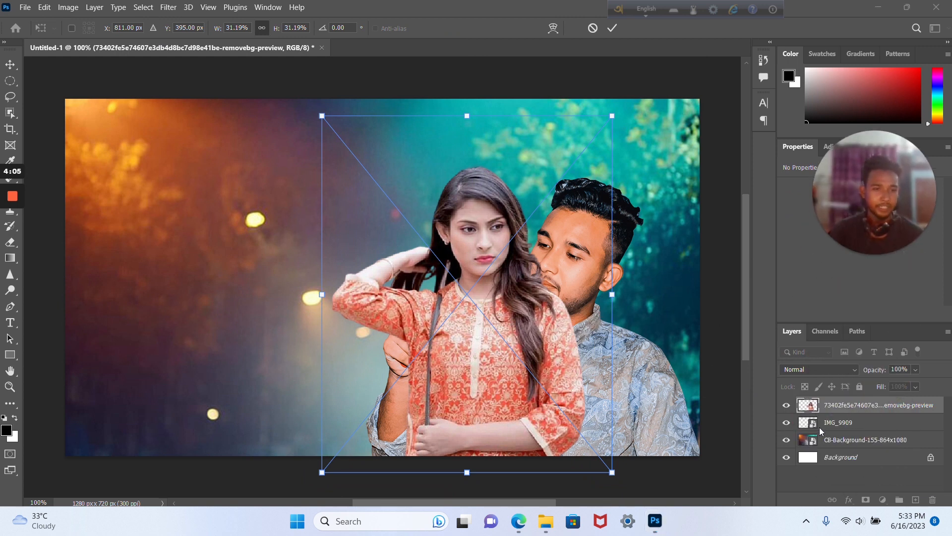
click(787, 423)
click(787, 423)
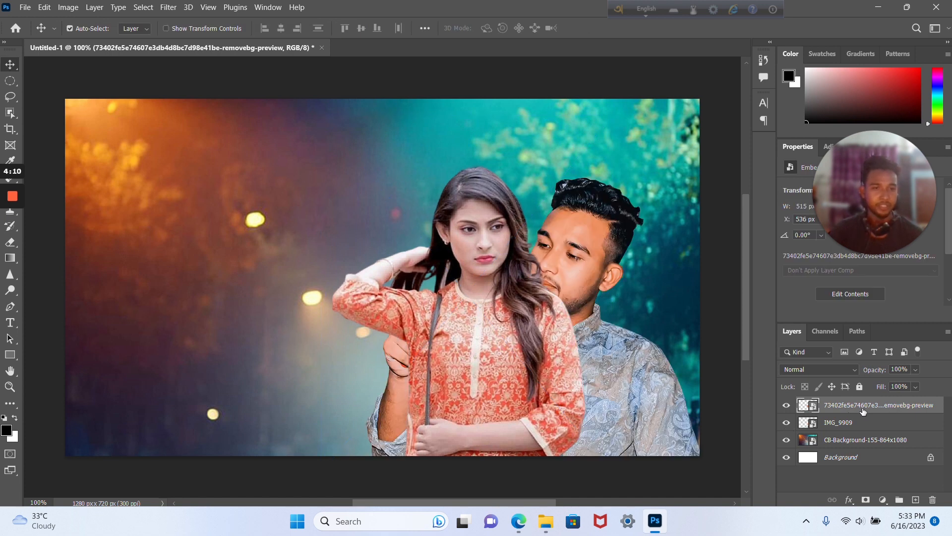
- Stack the woman's layer below IMG_9909, then enlarge the man to about 789 px wide and reposition him at about X 592 px
drag(862, 409, 855, 425)
mouse_move(611, 391)
mouse_down()
mouse_move(637, 395)
mouse_move(628, 392)
mouse_up()
key(ctrl+t)
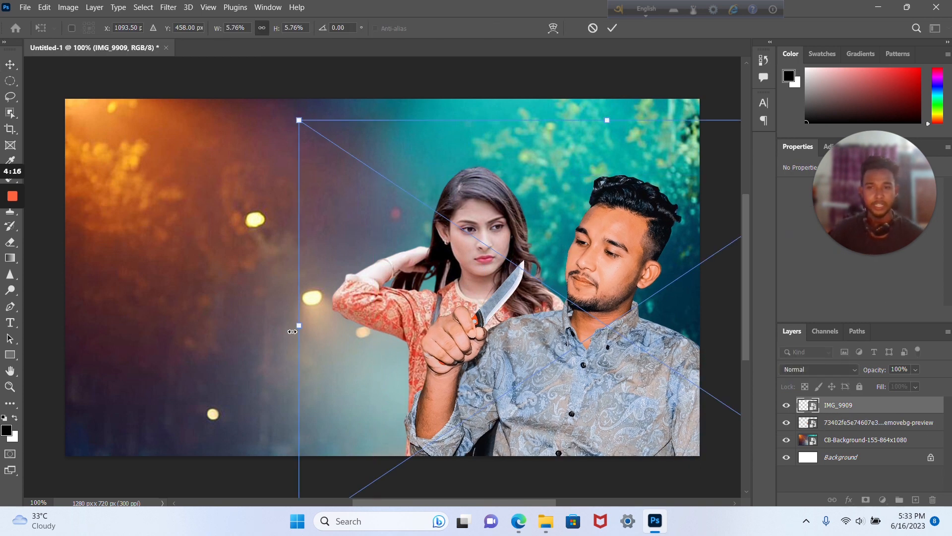
drag(292, 332, 261, 331)
drag(510, 361, 534, 373)
key(Return)
- Raise the woman behind the man and enlarge her cutout to about 633 px wide at X 479 px
drag(484, 246, 497, 212)
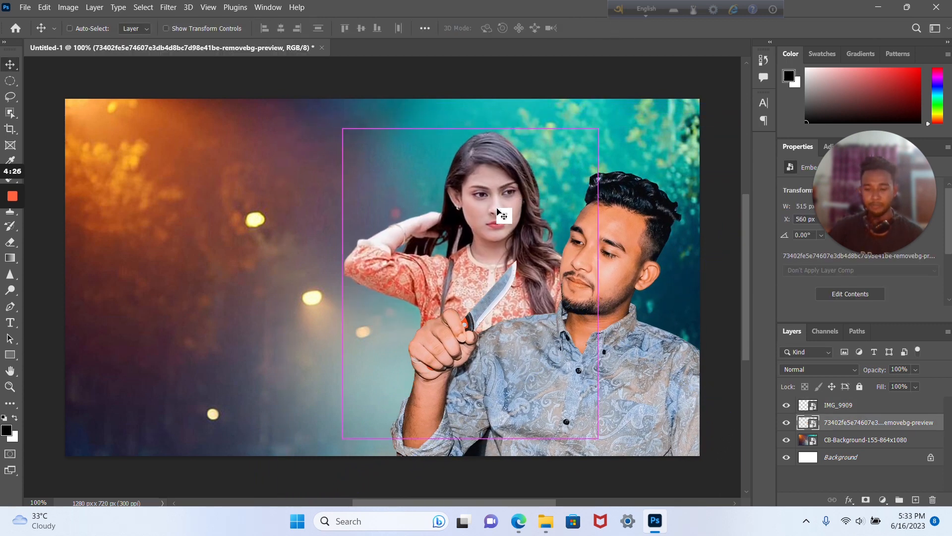
key(ctrl+t)
drag(334, 257, 264, 267)
drag(387, 243, 411, 260)
click(612, 27)
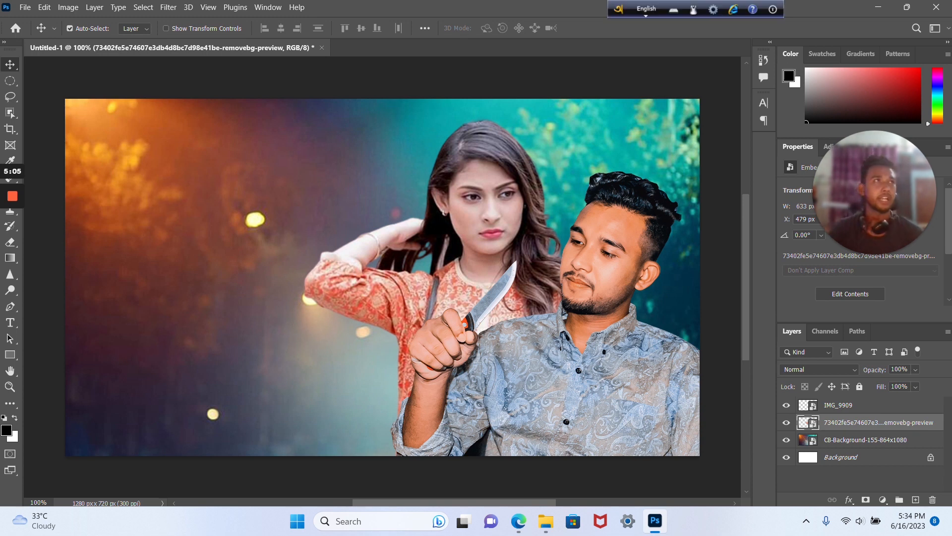
- Switch to Microsoft Edge, copy the line তোমার মনের জোছনায় from the Google Translate source text and return to Photoshop
drag(451, 264, 514, 147)
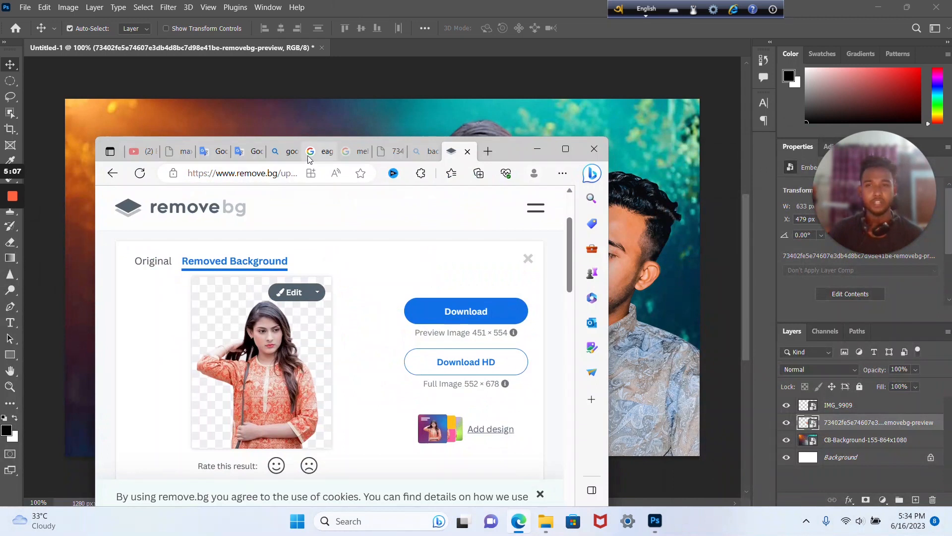
click(246, 156)
click(218, 154)
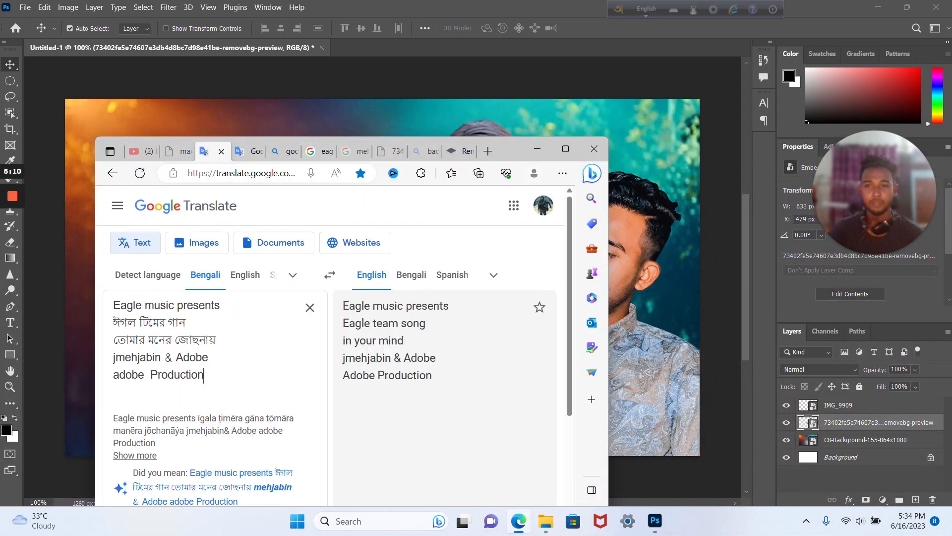
drag(215, 340, 180, 324)
right_click(150, 341)
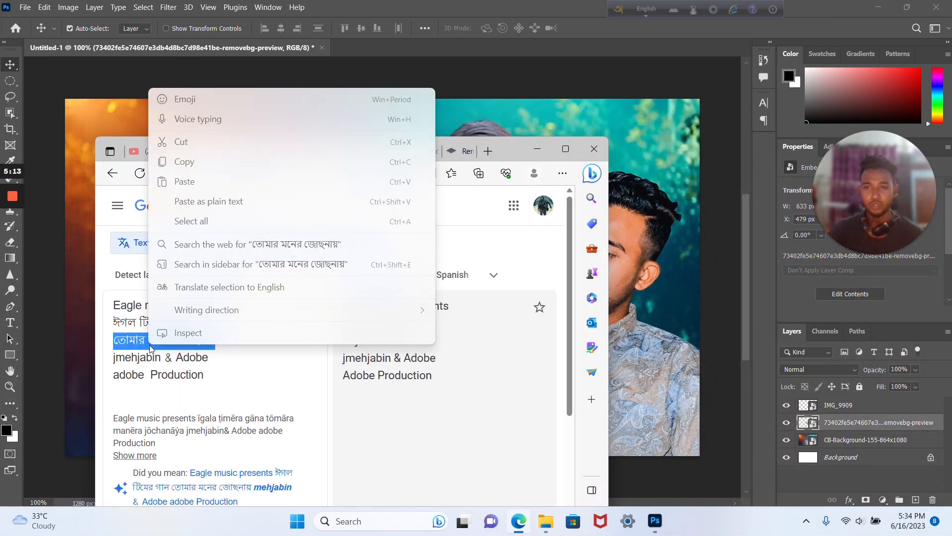
click(194, 171)
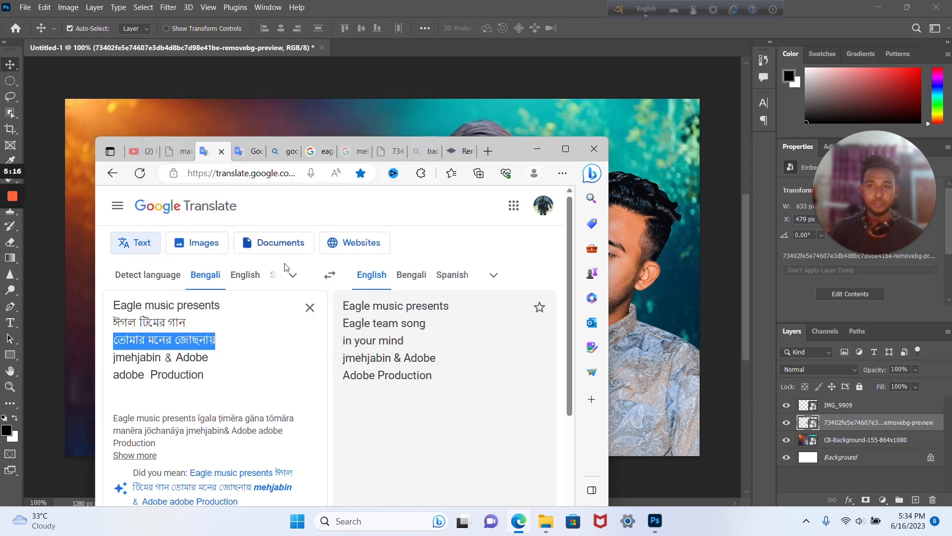
click(542, 153)
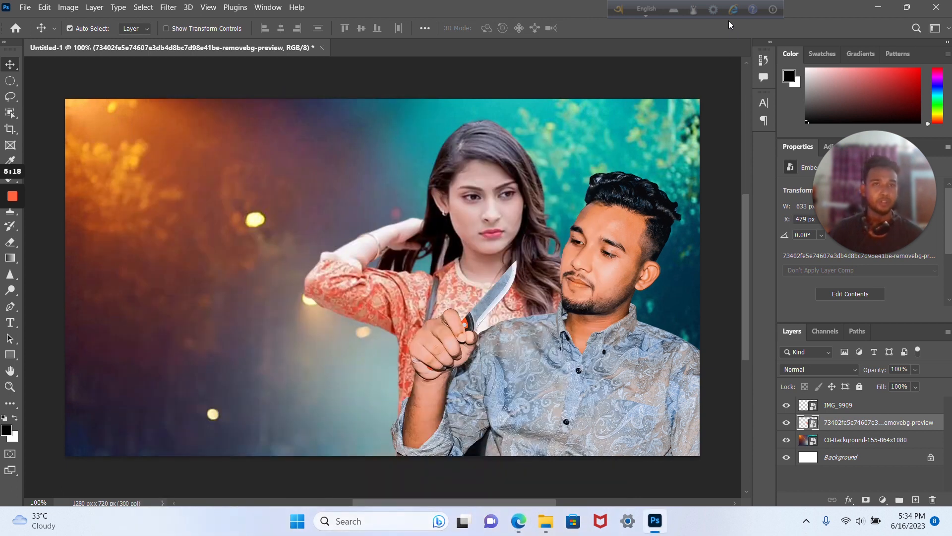
- Open the Avro Unicode to Bijoy Converter and convert তোমার মনের জোছনায় to Bijoy encoding
click(714, 10)
click(743, 78)
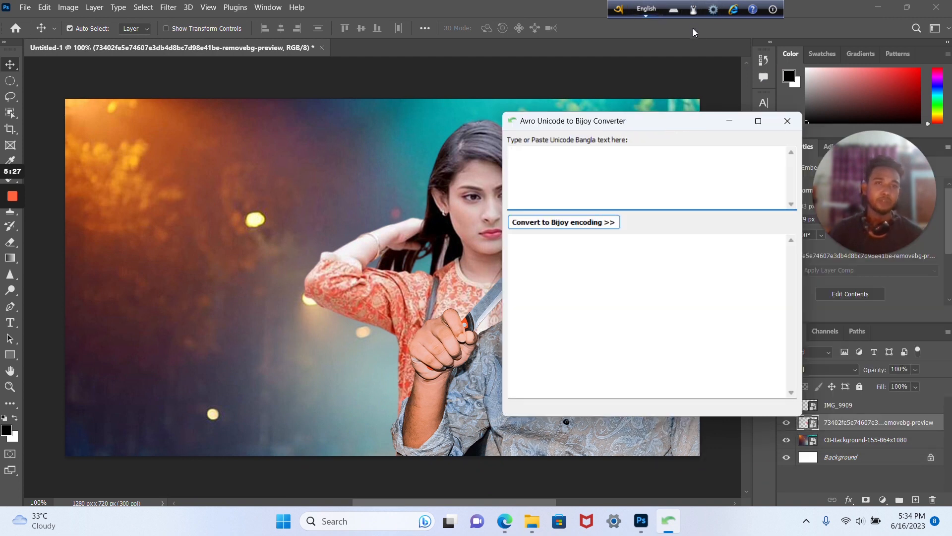
click(713, 11)
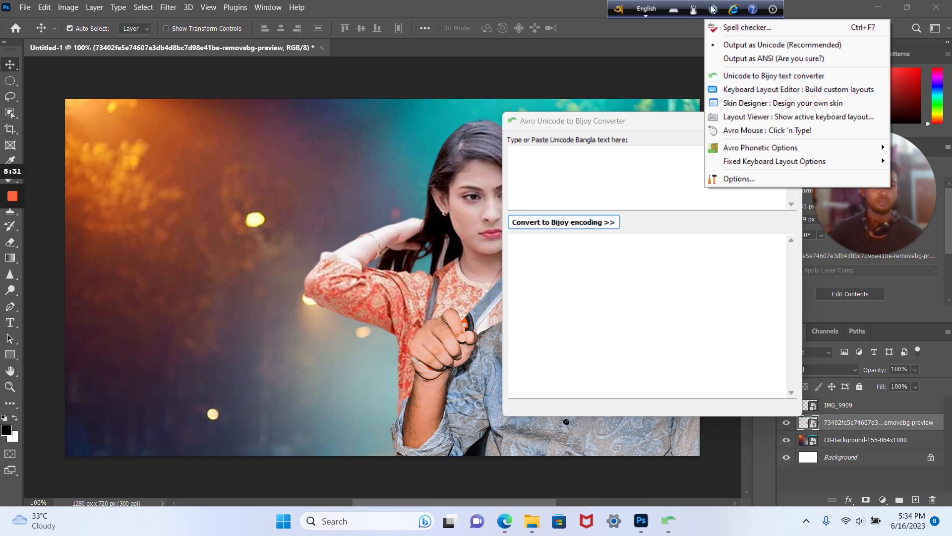
click(511, 153)
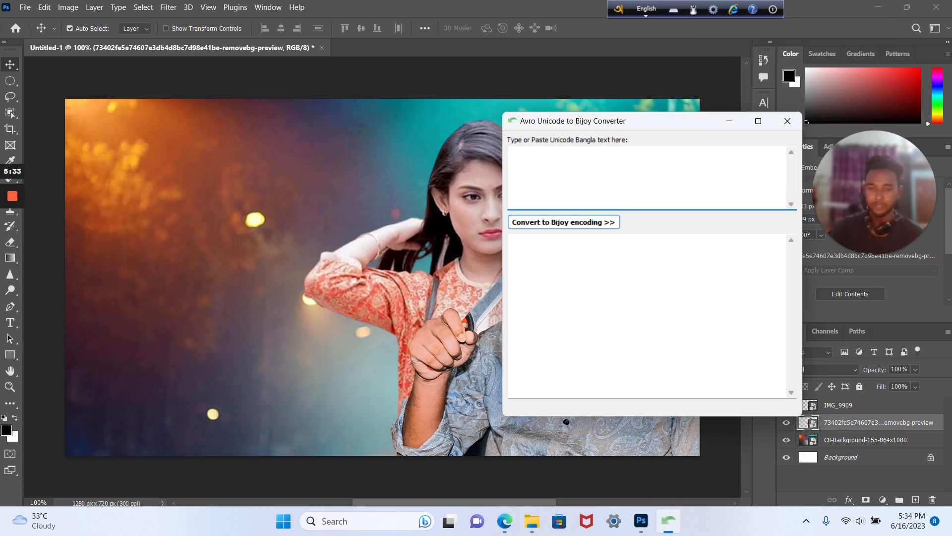
text(তোমার মনের জোছনায়)
click(588, 222)
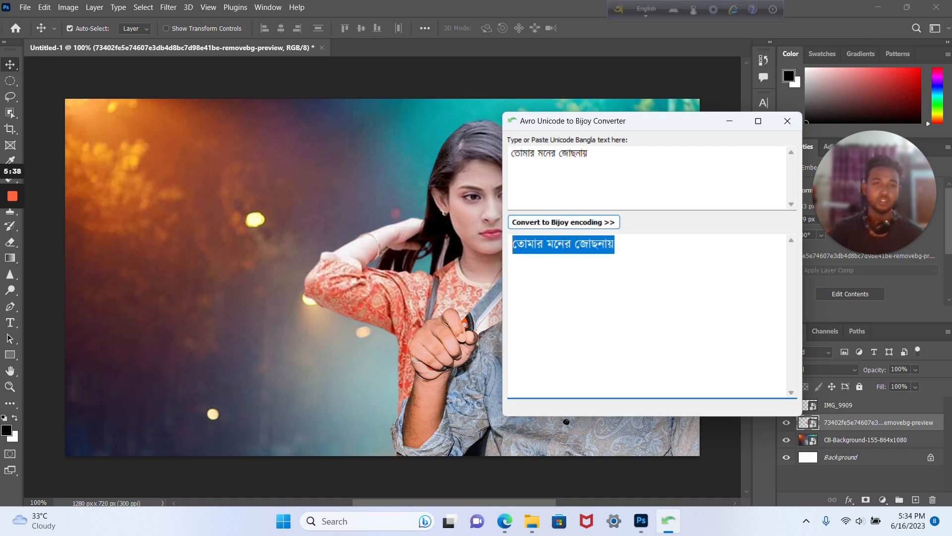
click(728, 122)
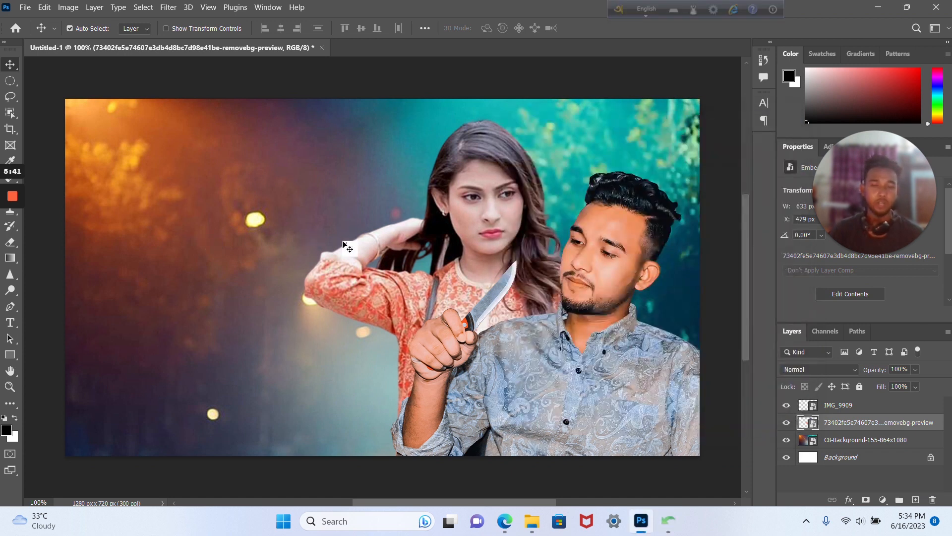
- Add a new layer above IMG_9909 and set the Type tool's font to Li Sabbir Ashalota 1 ANSI V2
click(915, 500)
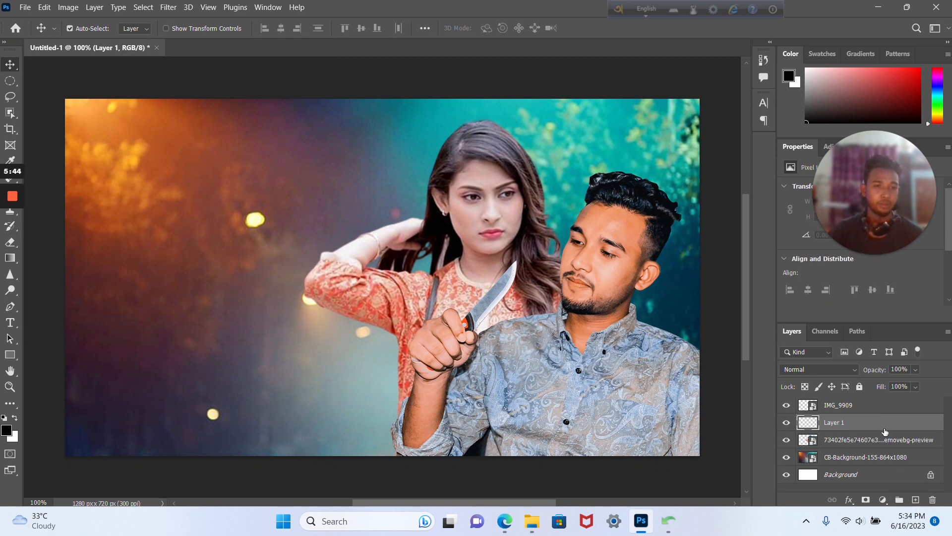
drag(874, 416, 859, 411)
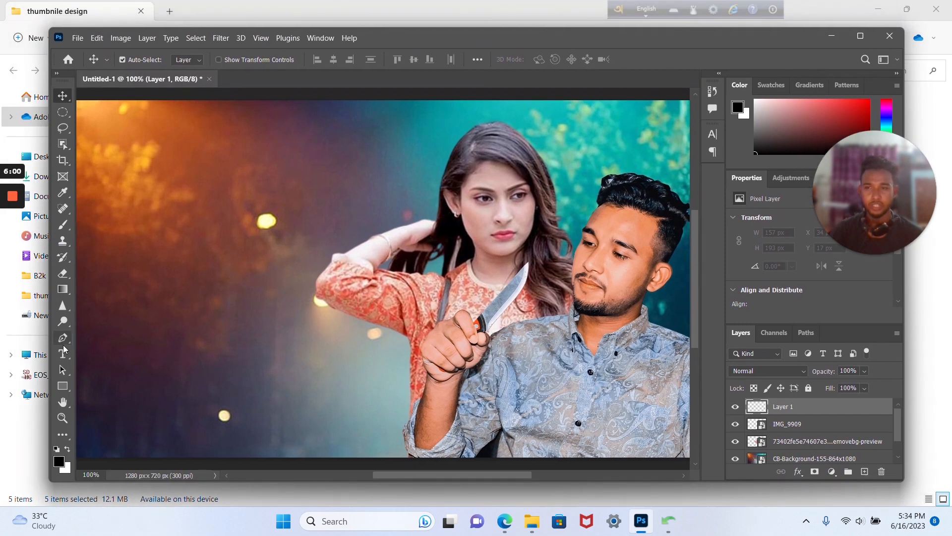
click(63, 355)
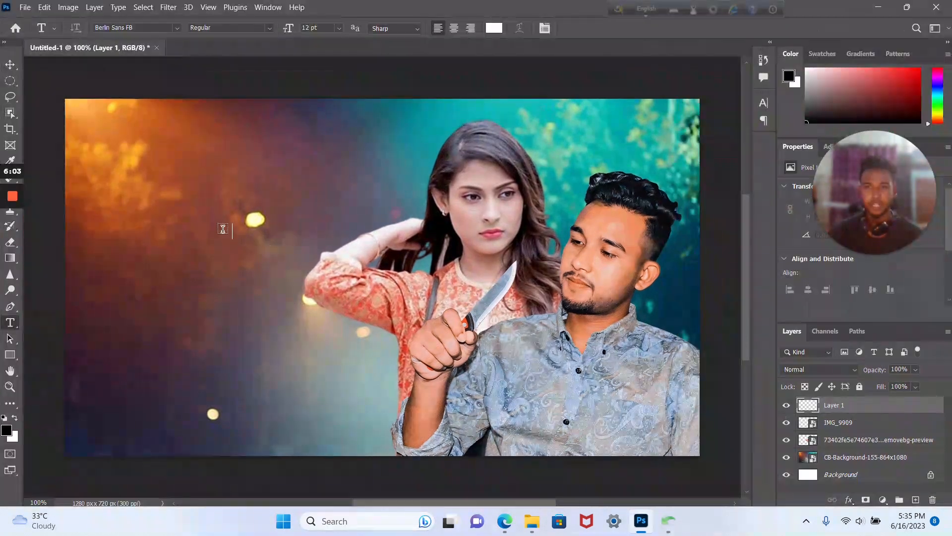
click(177, 30)
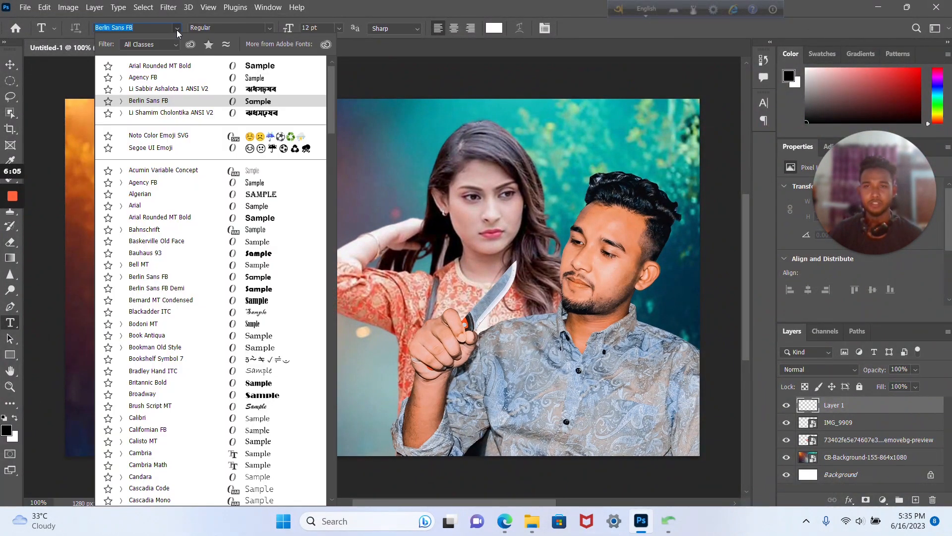
click(252, 92)
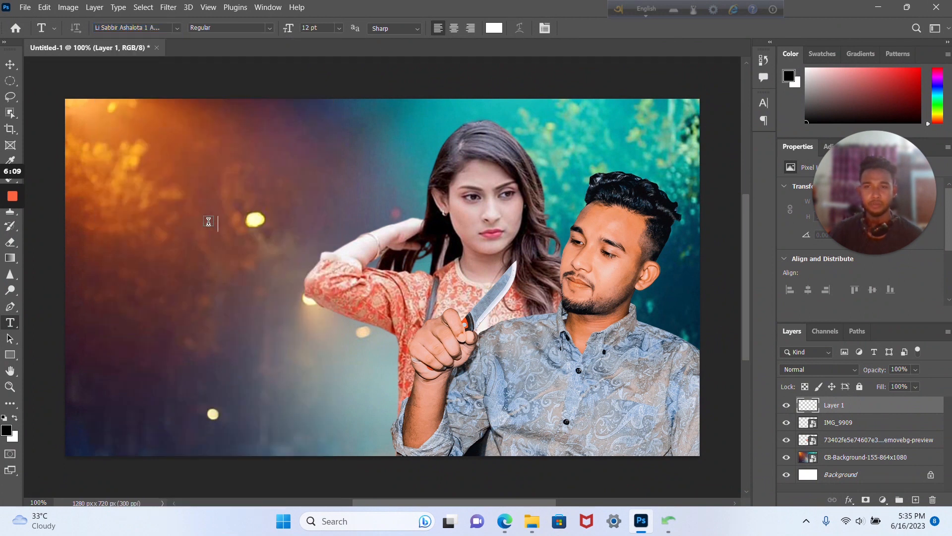
- Try to insert the Bengali title as white 12 pt text beside the woman and check its character settings
text(খঙজডটিগ ওচঝাটিগ)
text(তেঠএঠও এইেও অঠছইঠছ)
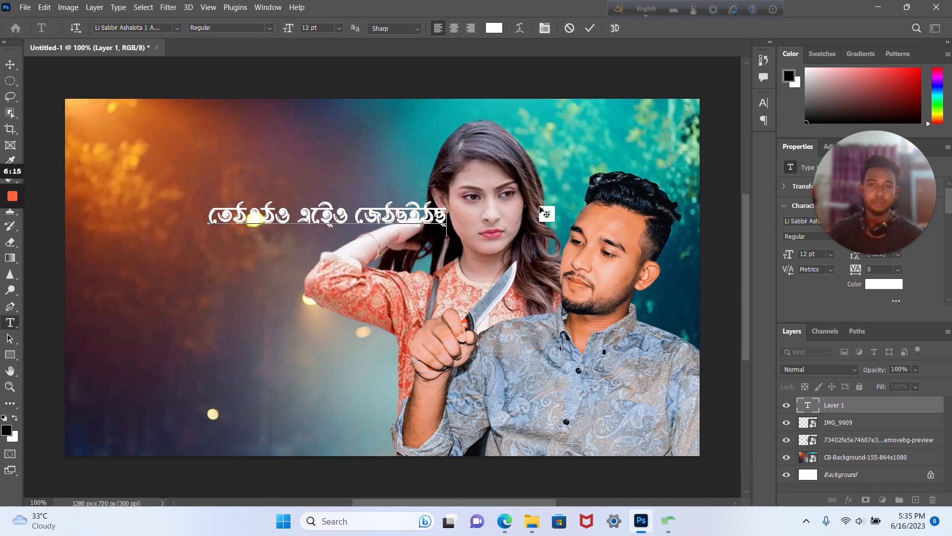
click(764, 104)
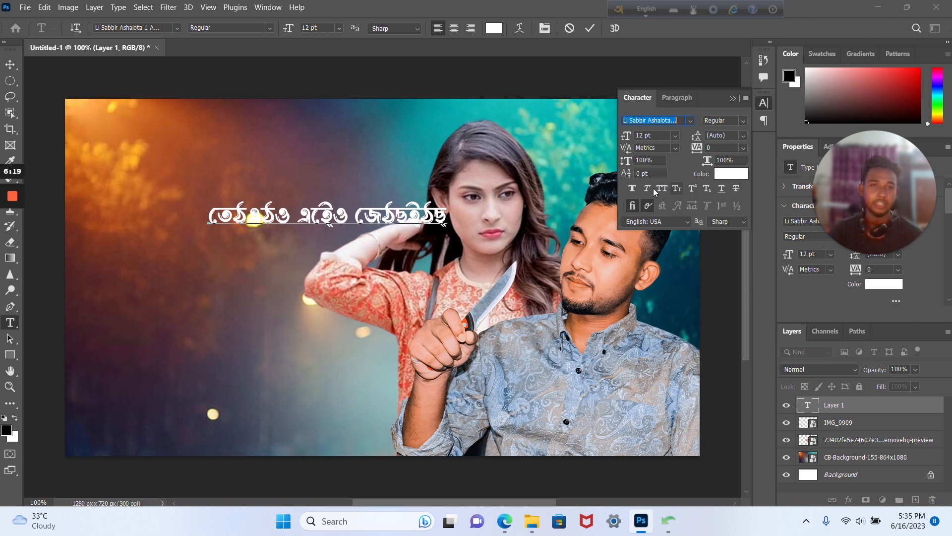
click(764, 103)
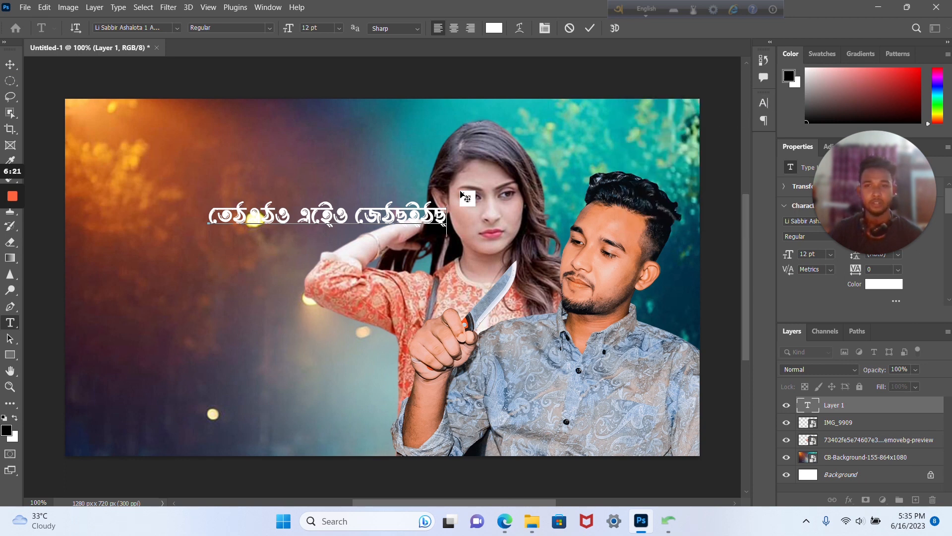
key(ctrl+a)
text(তেঠএঠও এইেও জেঠছইঠছ)
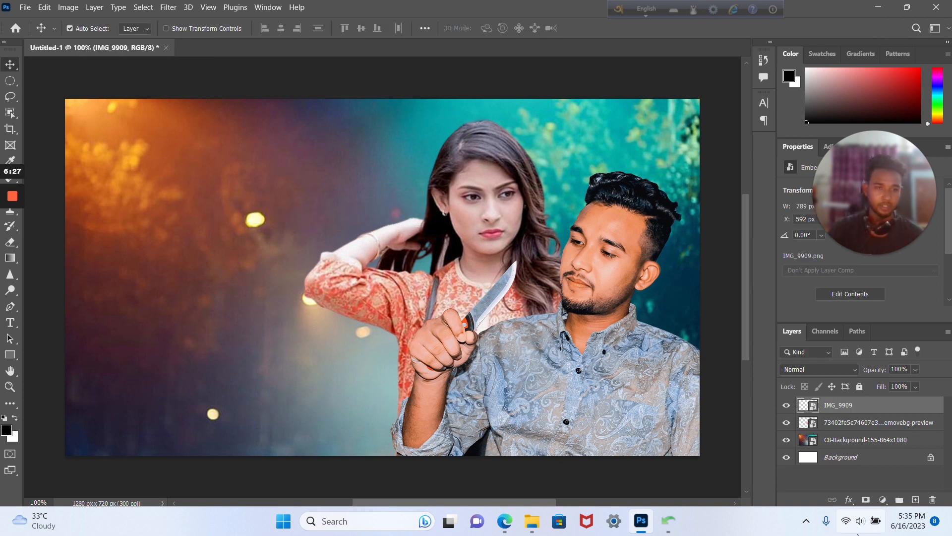
- Copy the Bijoy-encoded title from the Avro converter's output and return to Photoshop
click(668, 521)
right_click(588, 244)
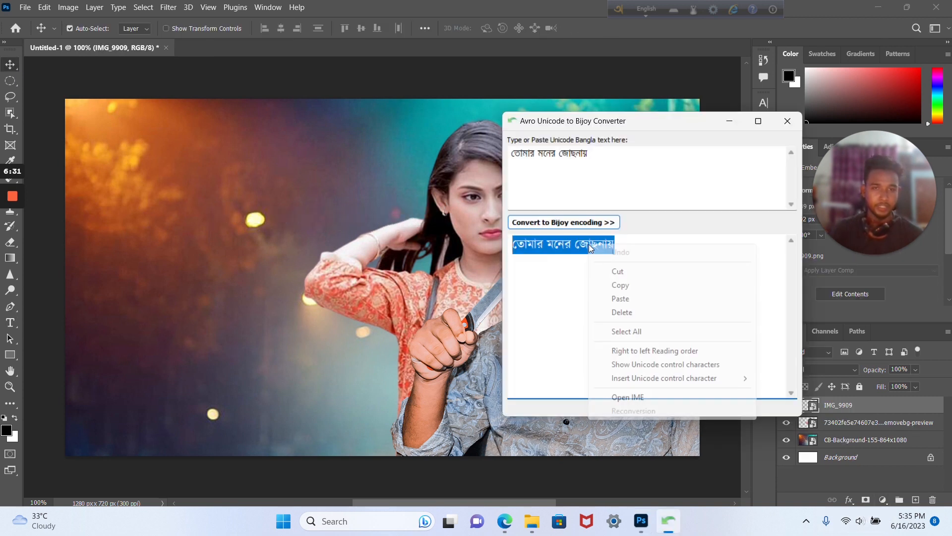
click(620, 284)
click(730, 123)
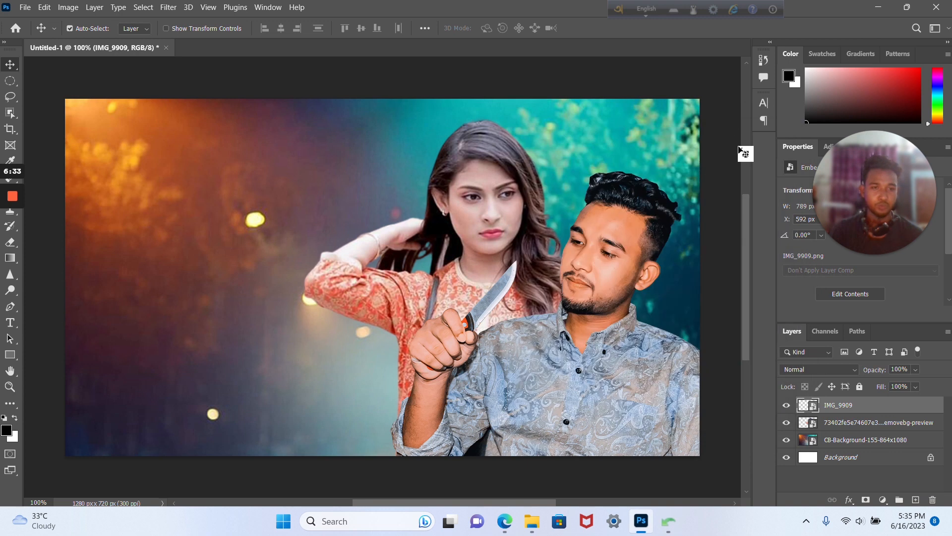
- Add a new layer and insert the copied title তোমার মনের জোছনায় as white 12 pt text in Li Sabbir Ashalota 1 ANSI V2
click(916, 500)
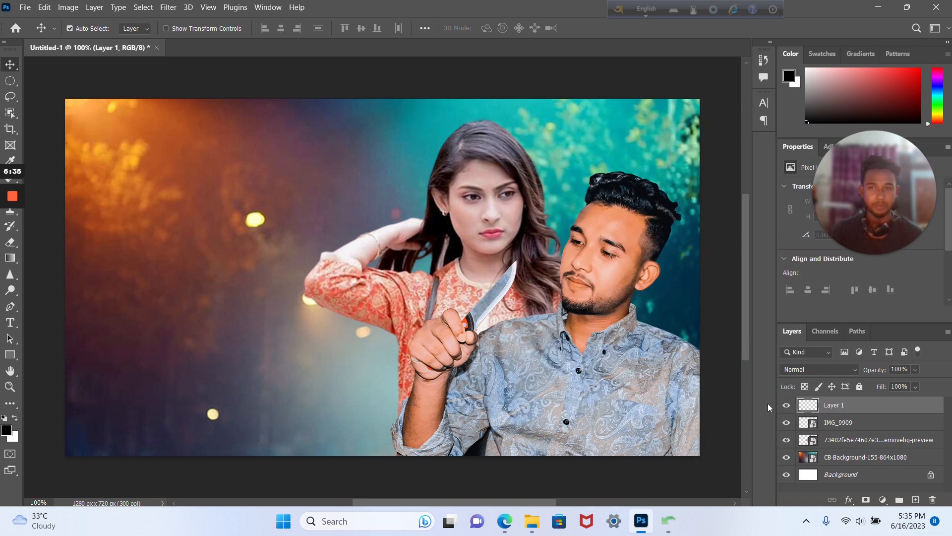
mouse_move(18, 288)
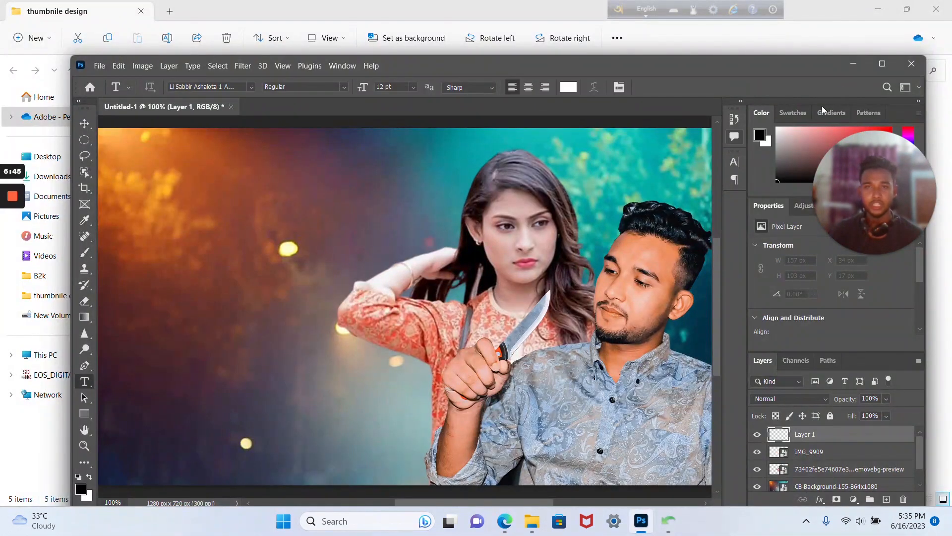
click(881, 63)
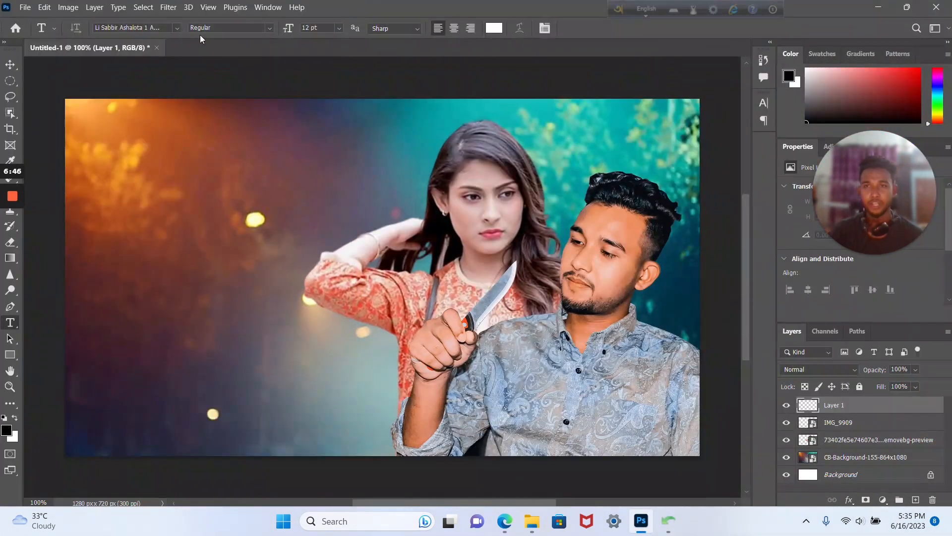
click(762, 106)
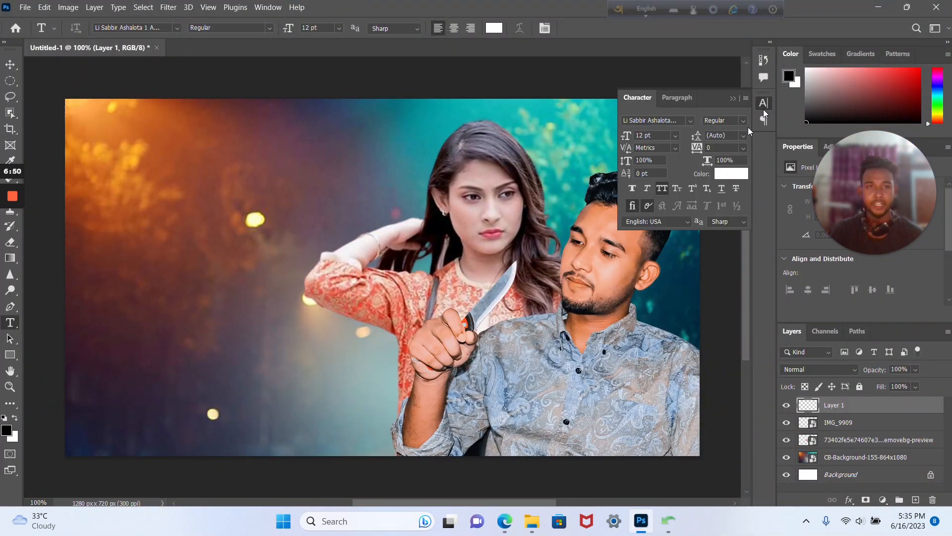
click(757, 108)
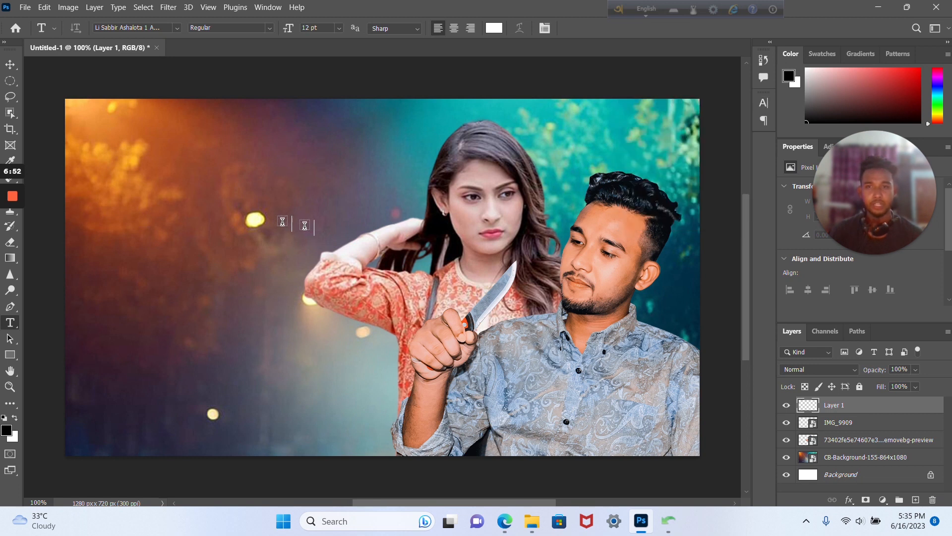
click(259, 219)
text(তোমার মনের জোছনায়)
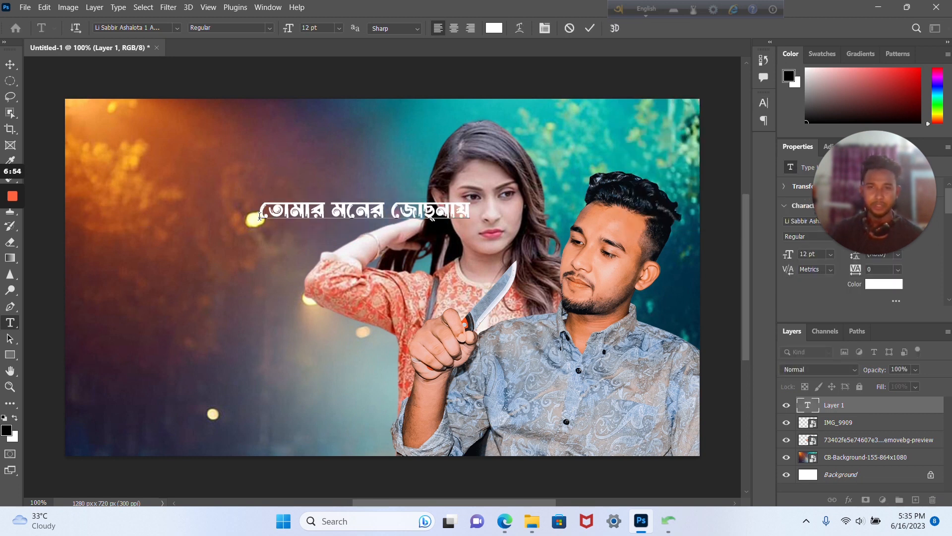
click(10, 65)
- Move the title onto the dark area beside the woman, duplicate it just below, and set the copy's font to Li Shamim Cholontika ANSI V2
drag(368, 210, 213, 253)
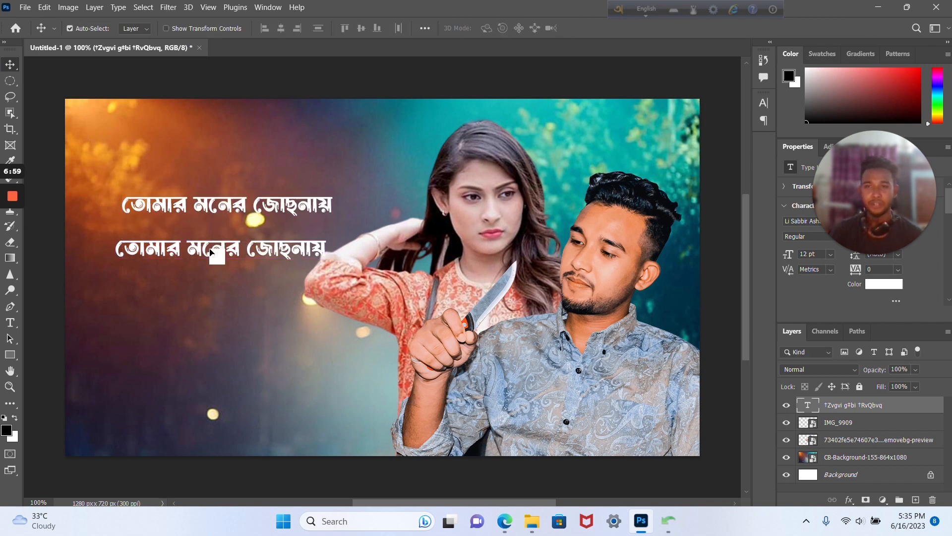
double_click(213, 253)
click(179, 29)
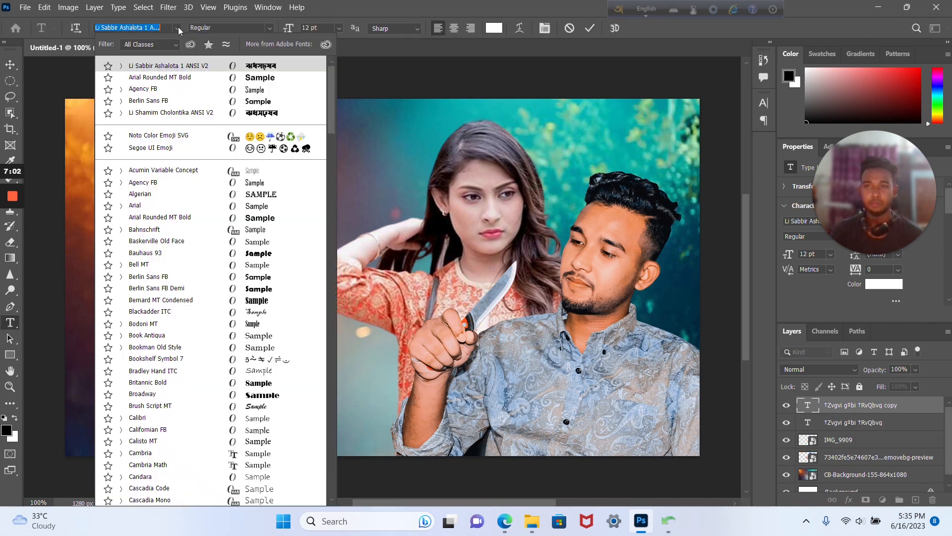
click(248, 112)
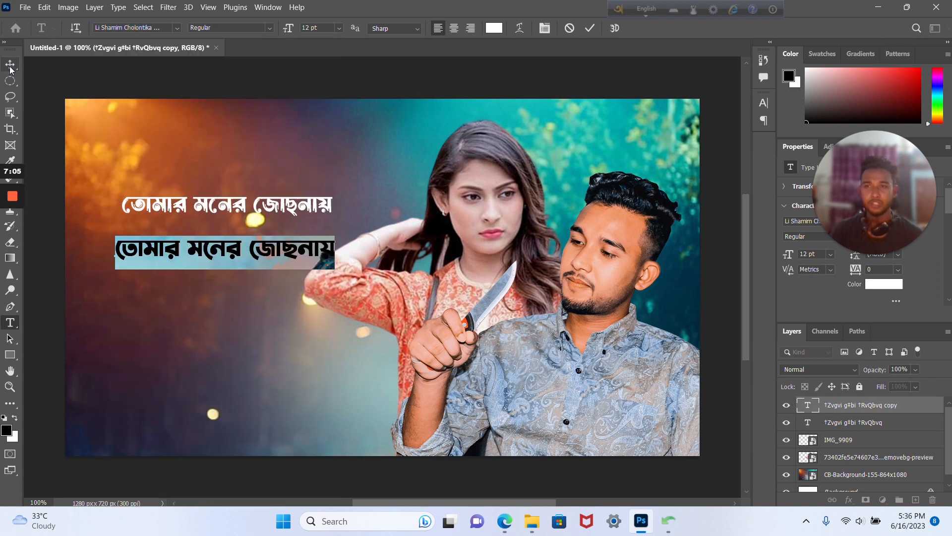
click(10, 65)
- Cut মনের জোছনায় from the lower title copy, keeping only the word তোমার
double_click(188, 253)
drag(188, 253, 383, 269)
key(ctrl+c)
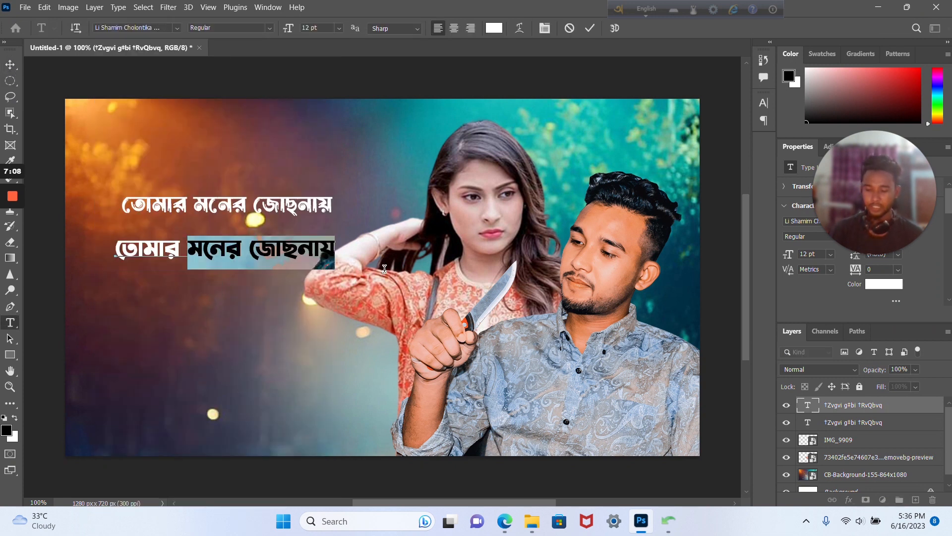
key(BackSpace)
key(ctrl+Return)
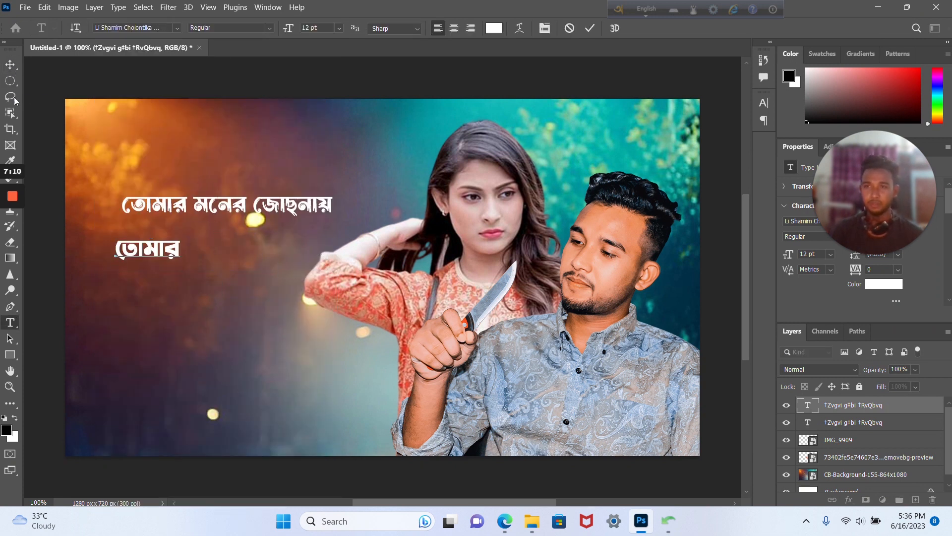
- Duplicate the single word তোমার just below itself and change the copy's text to মনের, cutting জোছনায় for reuse
key(v)
drag(155, 254, 158, 275)
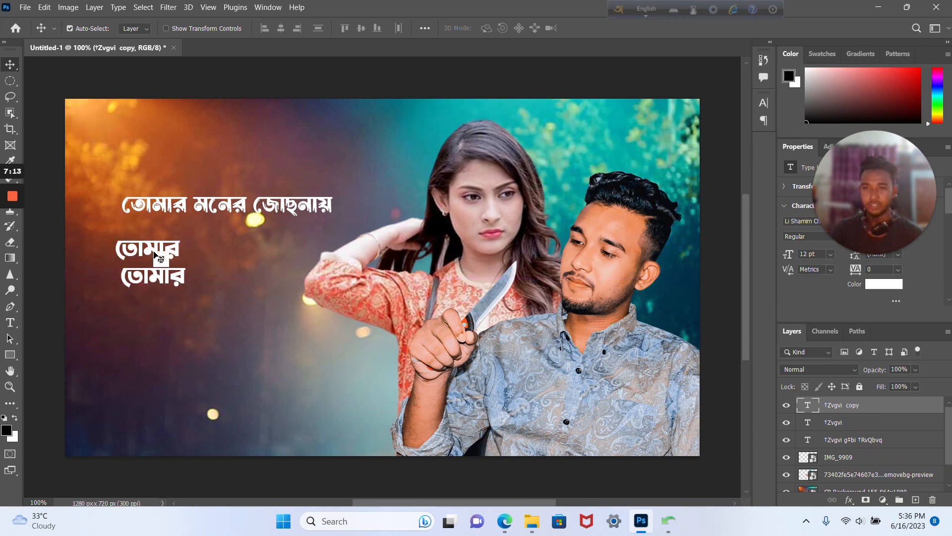
double_click(159, 284)
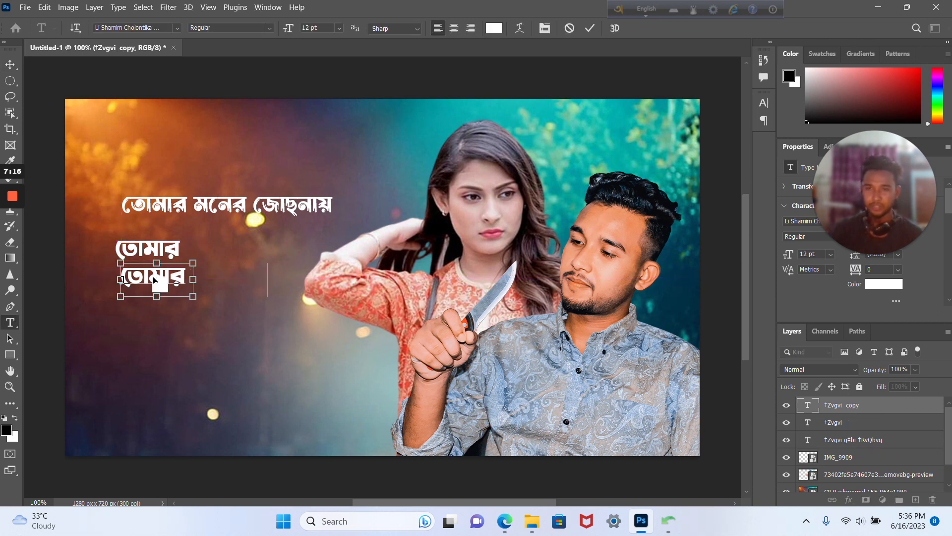
key(ctrl+v)
drag(287, 287, 311, 290)
key(ctrl+c)
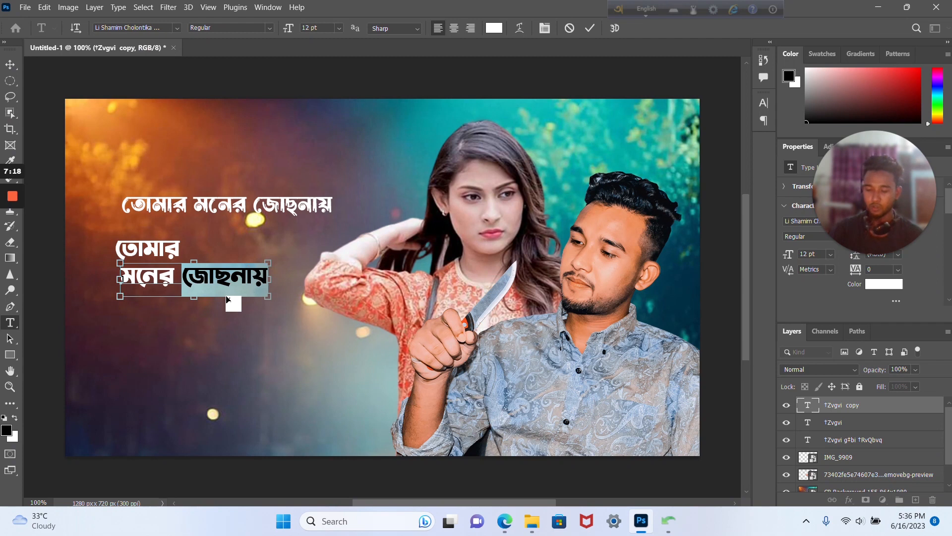
key(BackSpace)
click(9, 69)
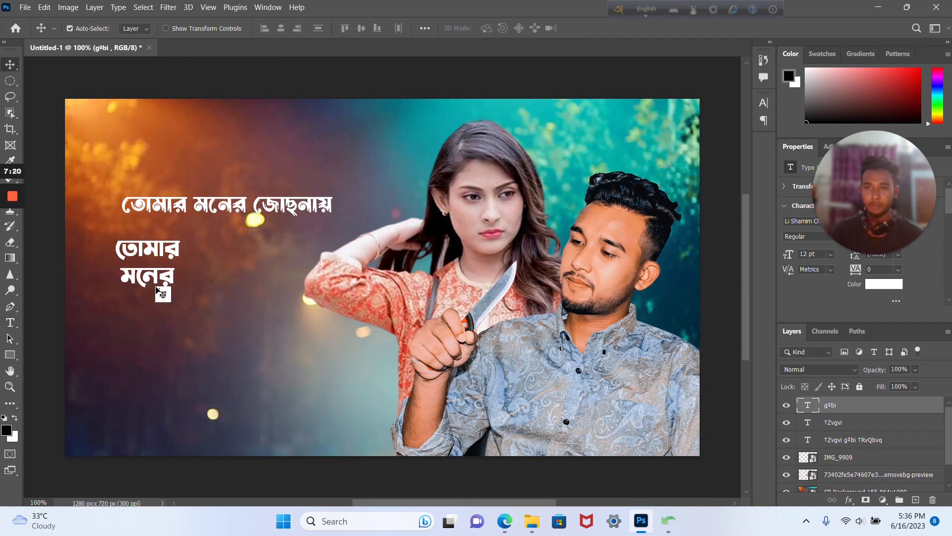
- Duplicate the word মনের just below itself and replace the copy's text with জোছনায়
drag(153, 282, 155, 310)
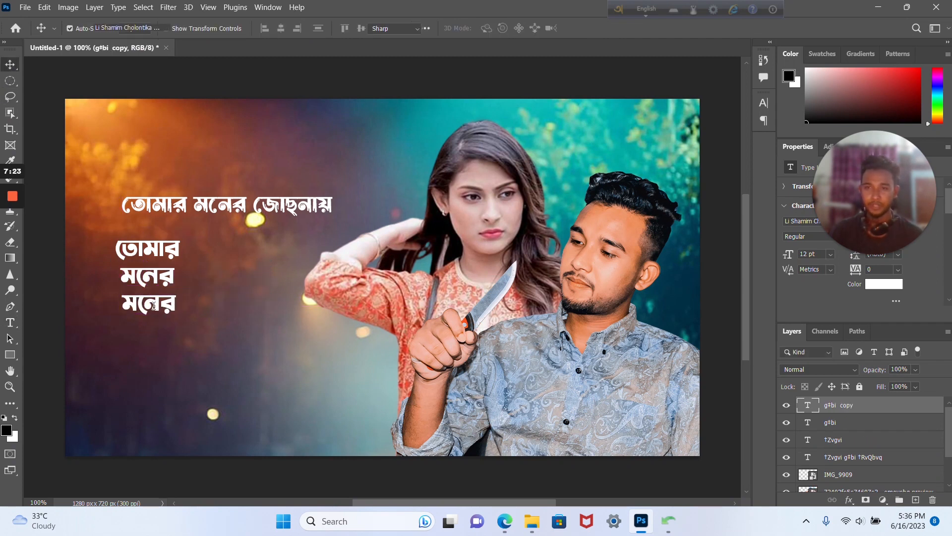
double_click(155, 310)
key(ctrl+v)
click(10, 66)
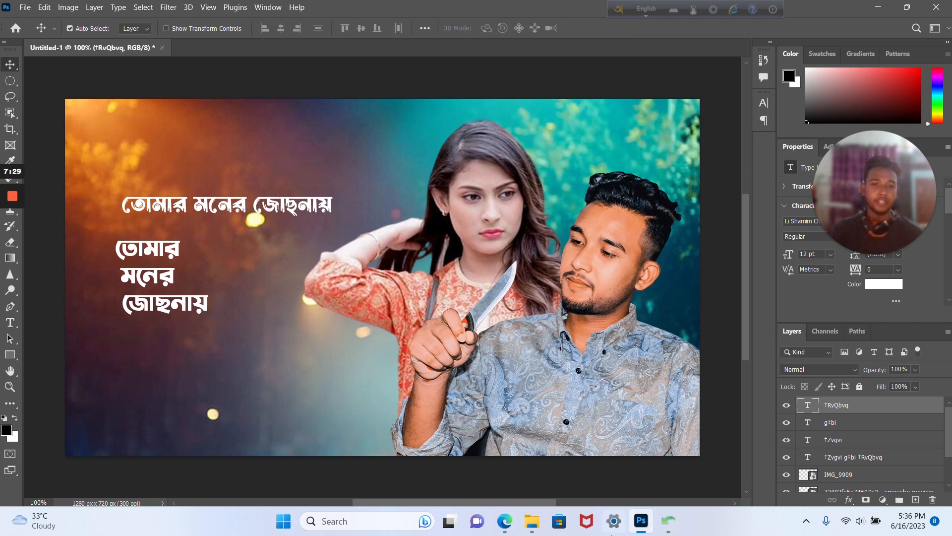
- Copy the line ঈগল টিমের গান from Google Translate and return to Photoshop
click(505, 520)
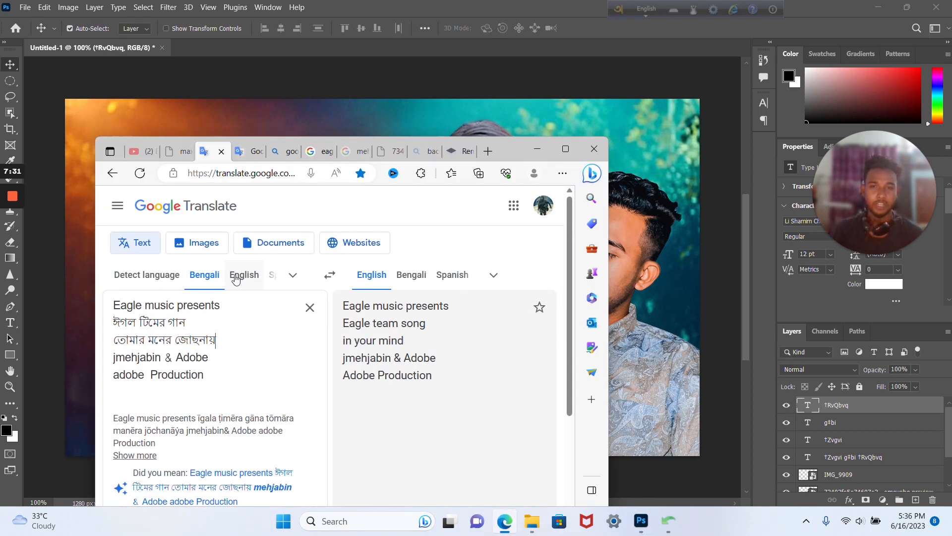
drag(185, 322, 114, 324)
right_click(141, 323)
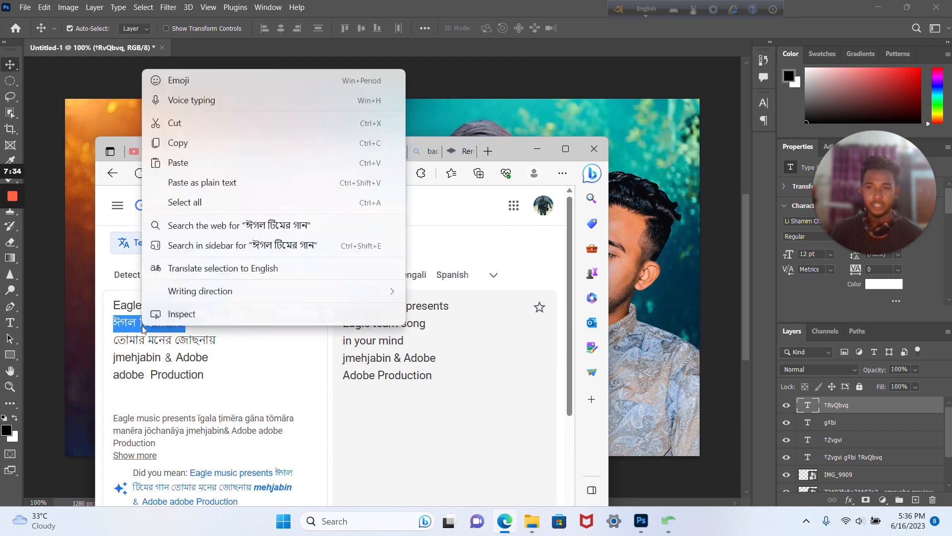
click(347, 145)
click(537, 149)
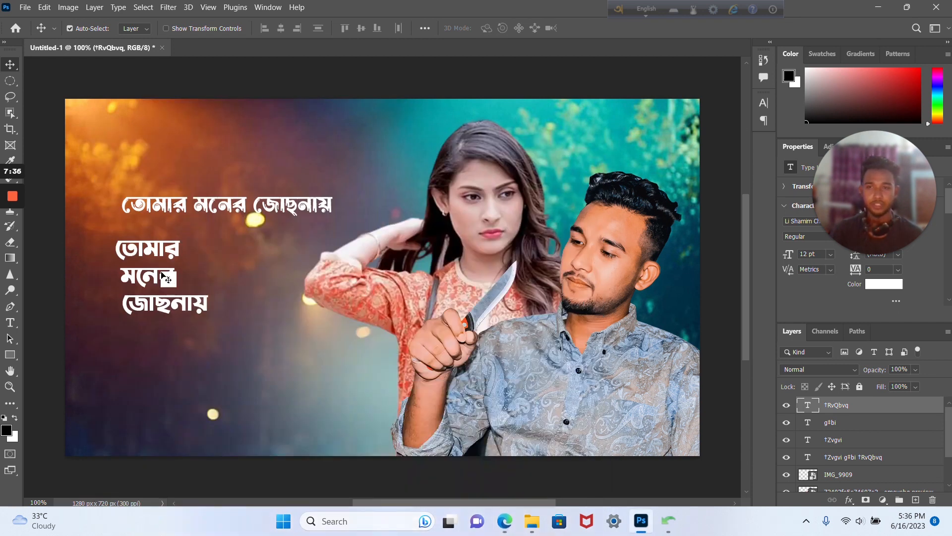
double_click(181, 211)
key(ctrl+v)
key(ctrl+z)
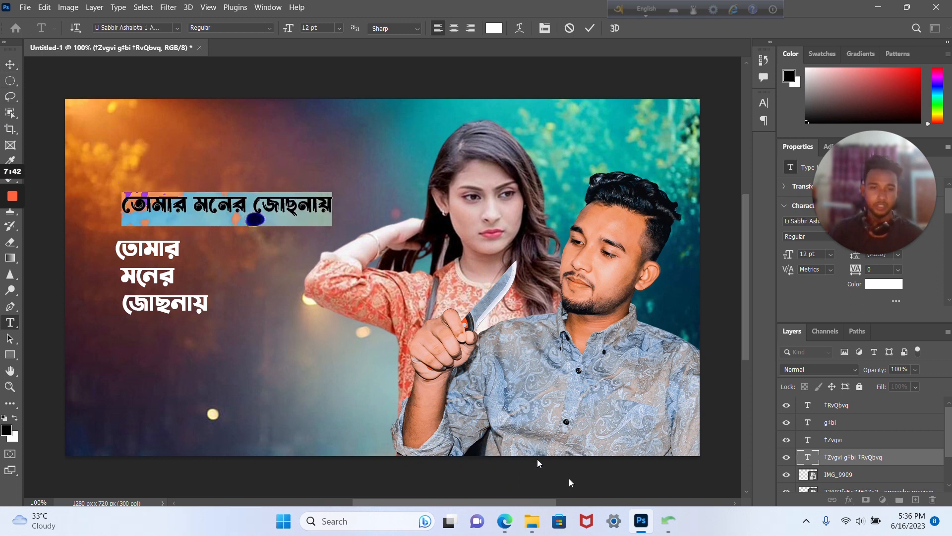
- Convert ঈগল টিমের গান to Bijoy encoding in the Avro converter and replace the upper full title's text with the result
click(669, 521)
drag(591, 153, 494, 145)
key(ctrl+v)
click(609, 222)
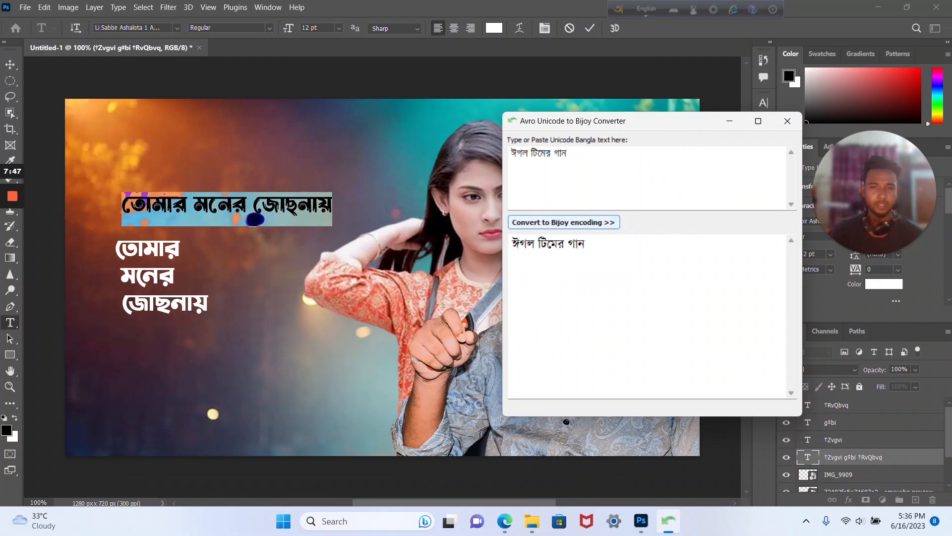
drag(593, 245, 513, 240)
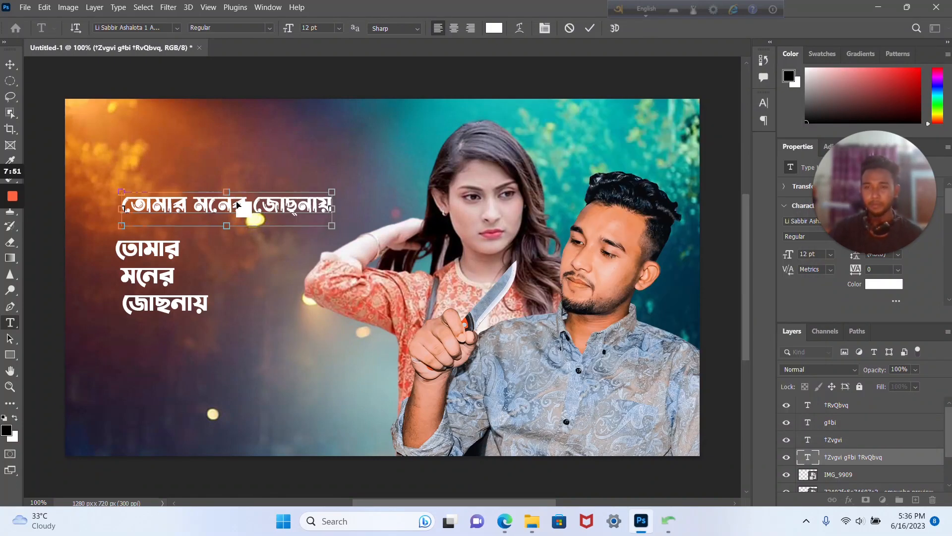
click(238, 204)
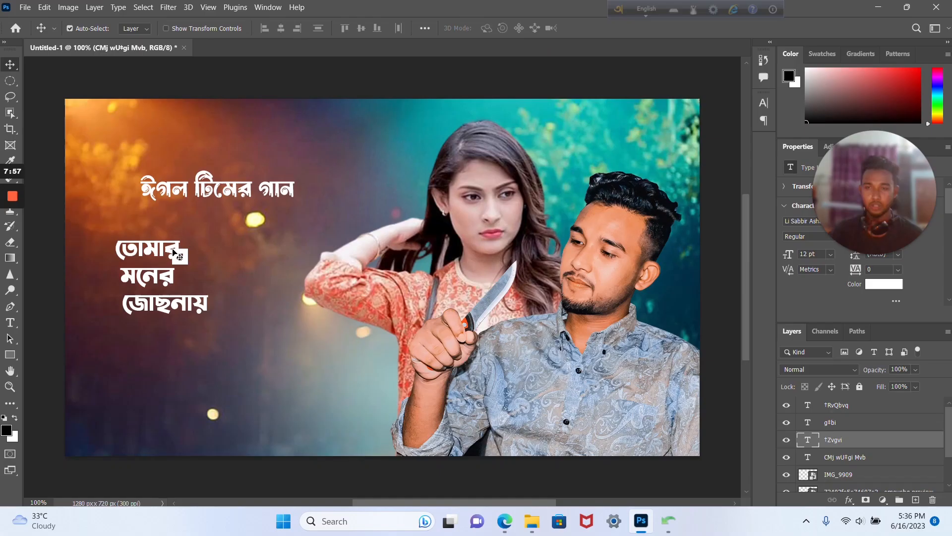
key(ctrl+t)
drag(236, 253, 308, 251)
drag(187, 247, 266, 243)
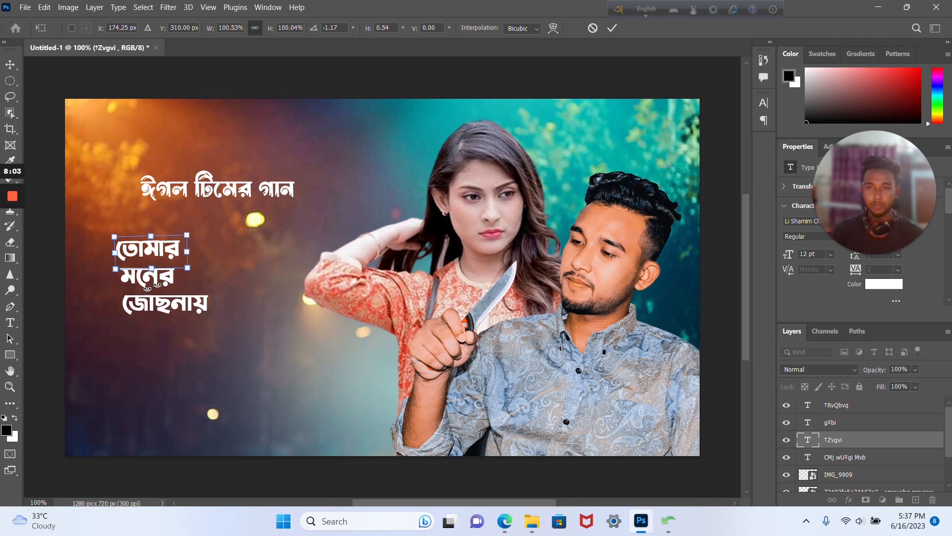
- Enlarge the words তোমার, মনের and জোছনায় together to about 28 pt and align their horizontal centers
click(161, 272)
shift+click(155, 250)
shift+click(184, 303)
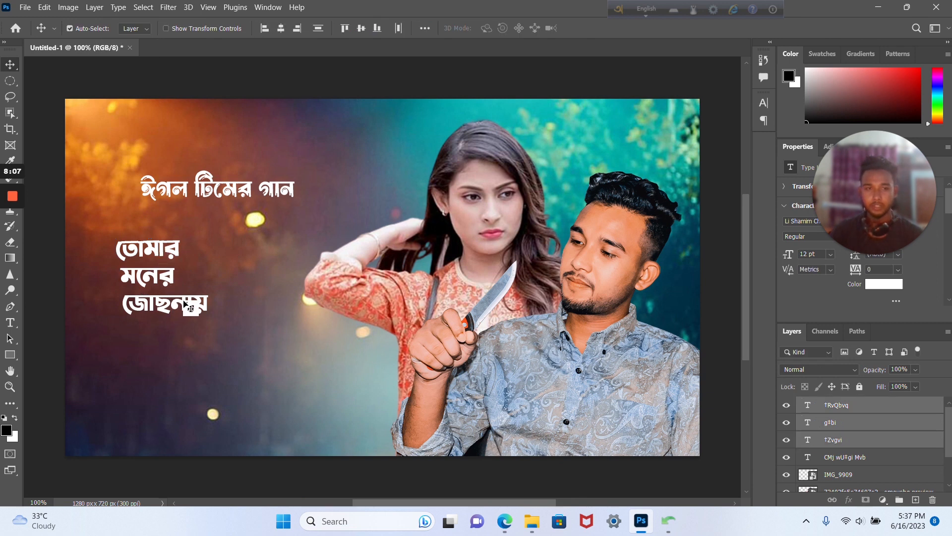
key(ctrl+t)
drag(208, 276, 331, 277)
click(612, 27)
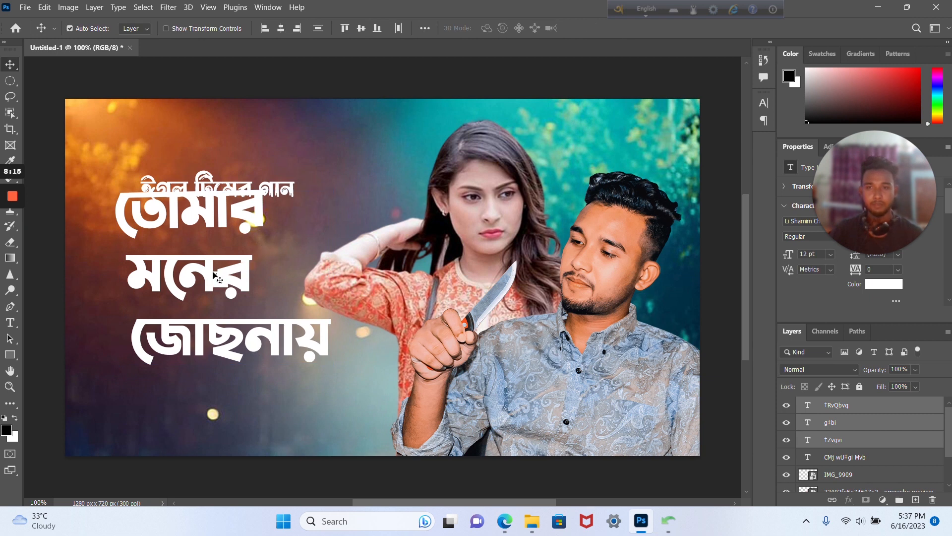
click(277, 31)
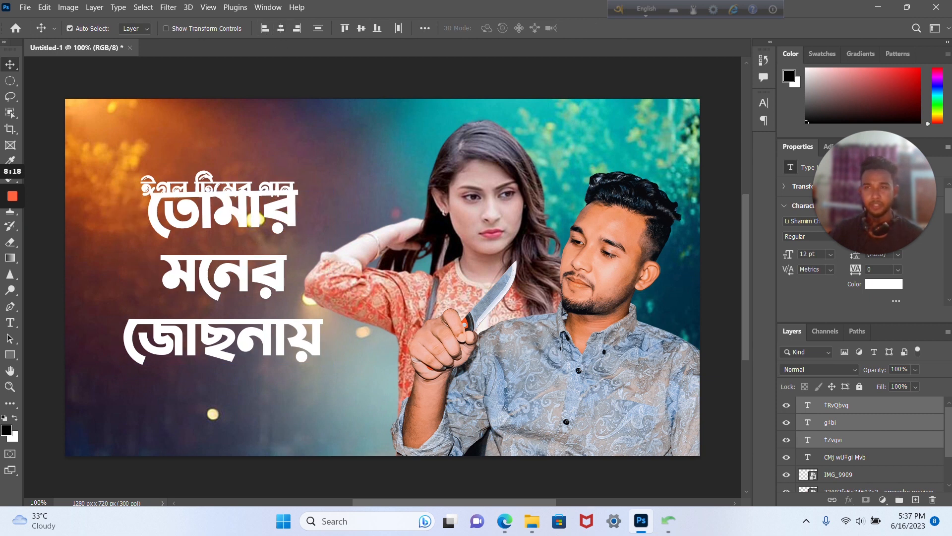
- Move the three title words closer together into a tight stack below the ঈগল টিমের গান line
click(140, 265)
drag(229, 277, 216, 284)
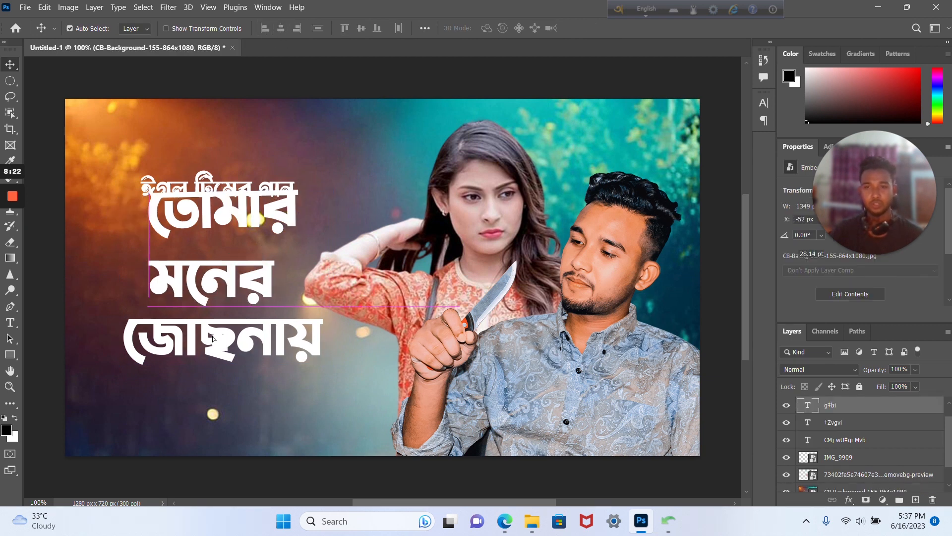
drag(212, 338, 206, 323)
drag(226, 222, 222, 247)
- Scale the middle word মনের to 116.56% so it spans about the width of তোমার
click(248, 281)
key(ctrl+t)
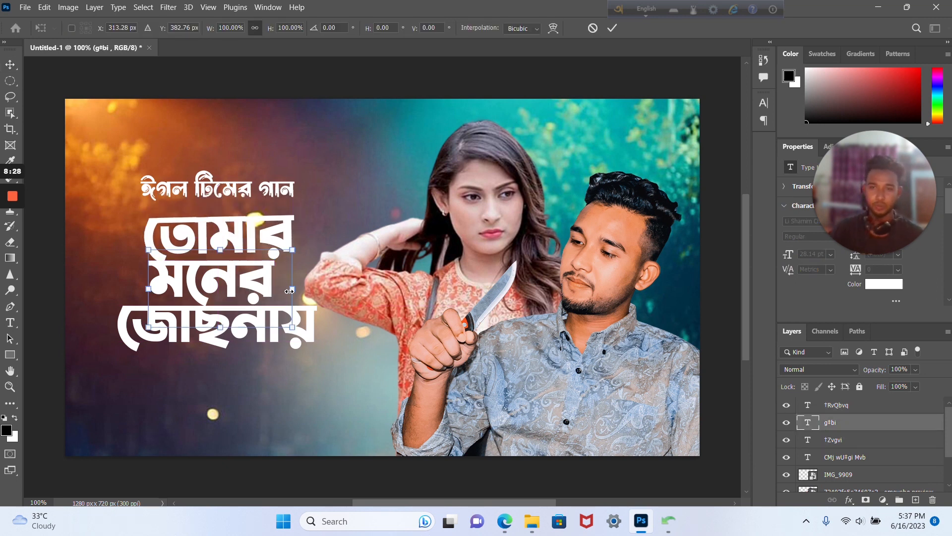
drag(285, 293, 305, 293)
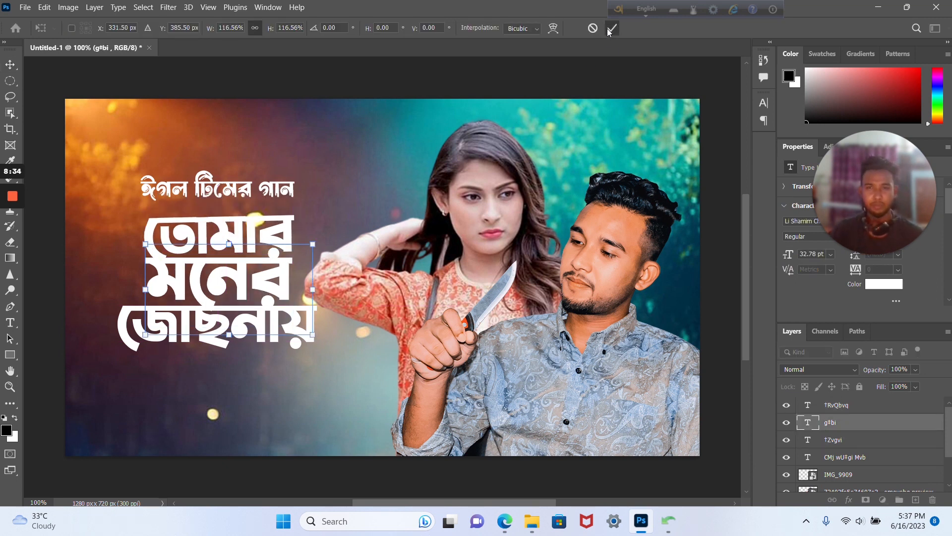
click(609, 30)
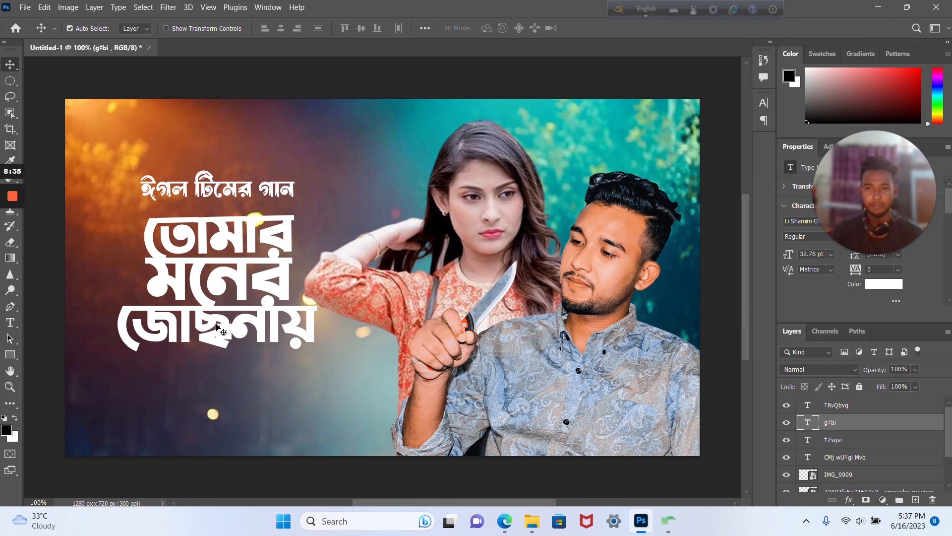
- Scale the word জোছনায় to 74.51% to match the stack's width and move ঈগল টিমের গান down close above তোমার
click(221, 328)
key(ctrl+t)
drag(317, 352, 300, 343)
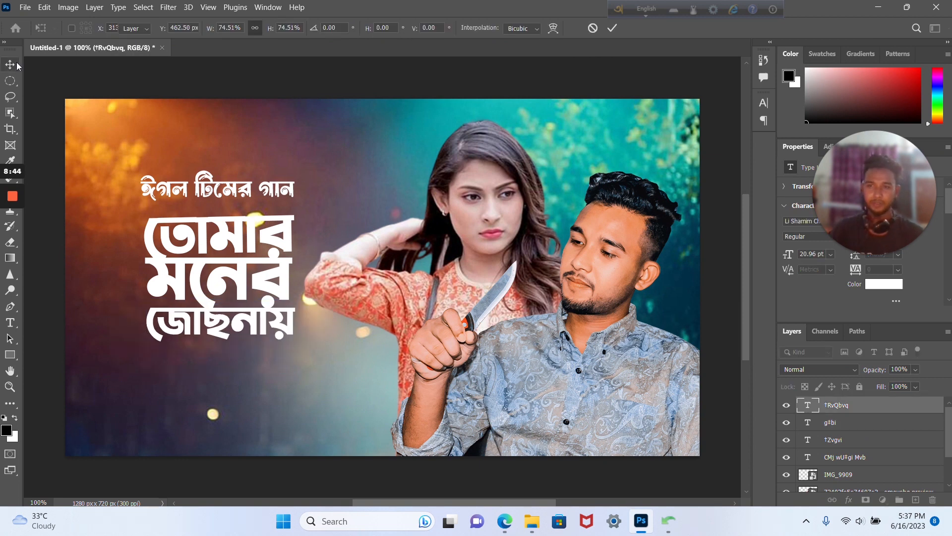
click(17, 66)
drag(225, 187, 229, 195)
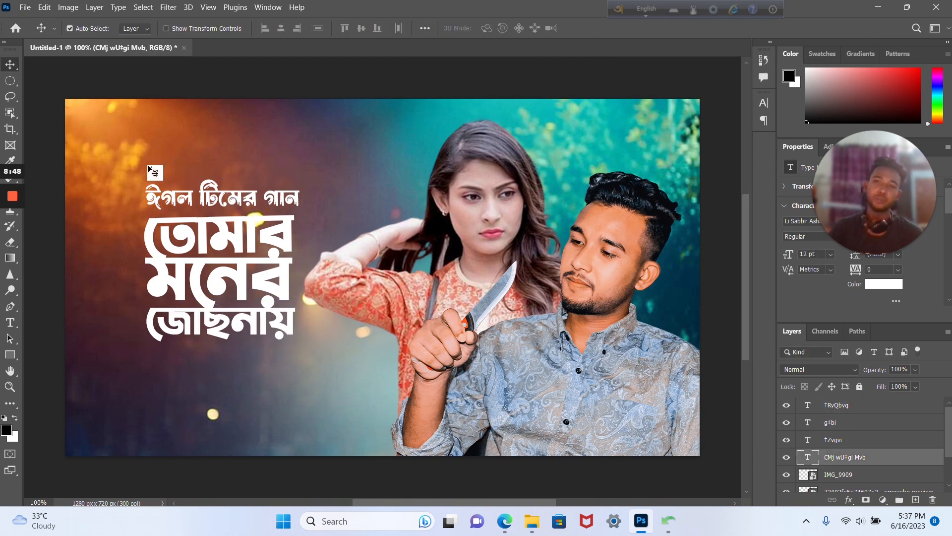
- Embed the EagleMusic logo file, scale it to 8.69% near the canvas's upper-left corner, and shift the background image up slightly
click(25, 7)
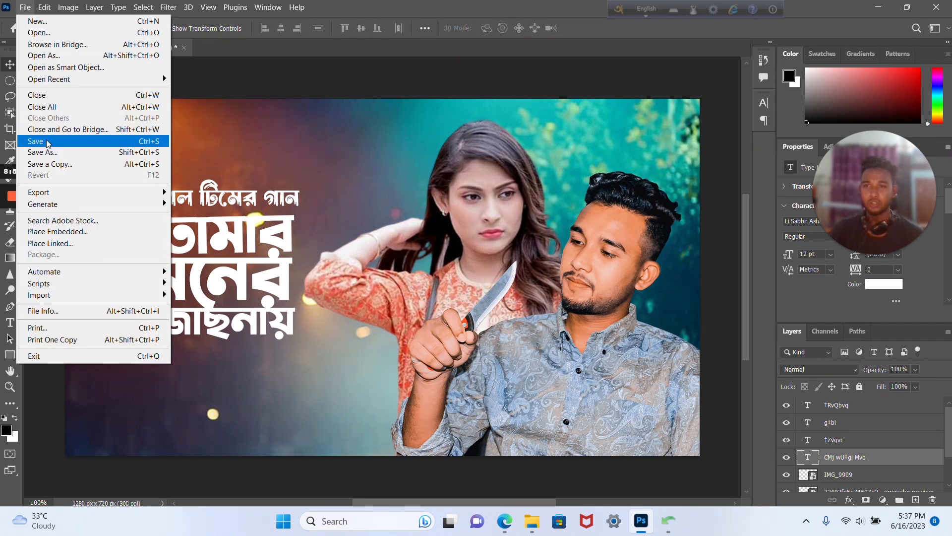
click(48, 233)
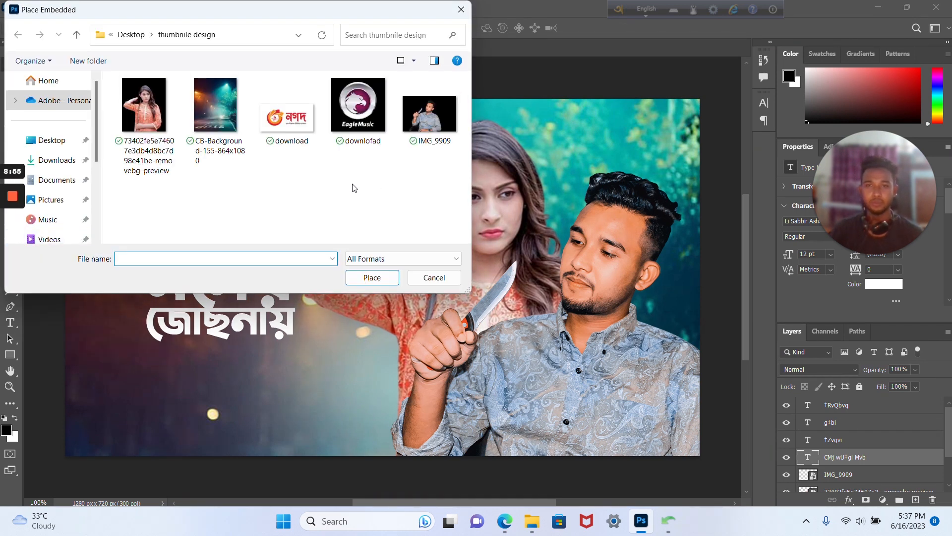
click(358, 106)
click(377, 278)
drag(377, 278, 176, 113)
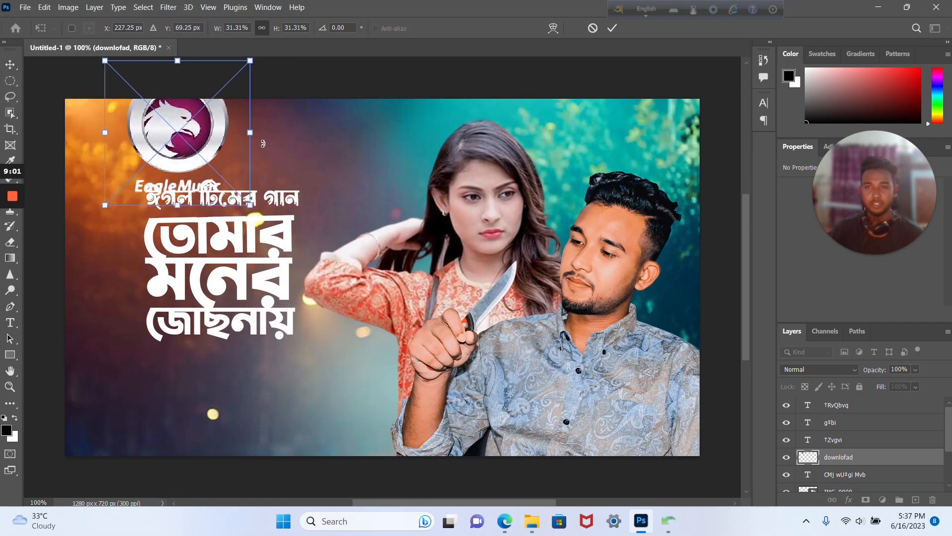
drag(247, 133, 160, 126)
drag(148, 130, 145, 132)
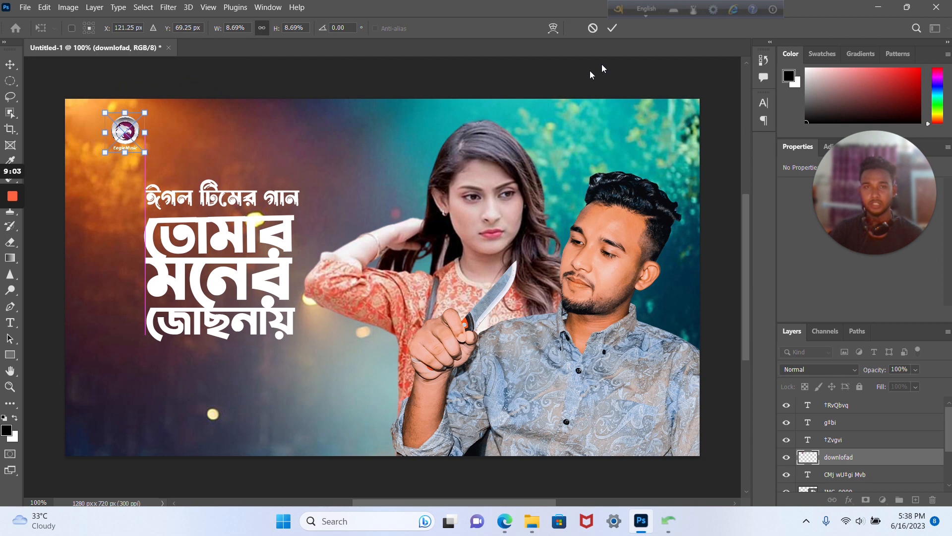
click(613, 28)
drag(342, 191, 345, 145)
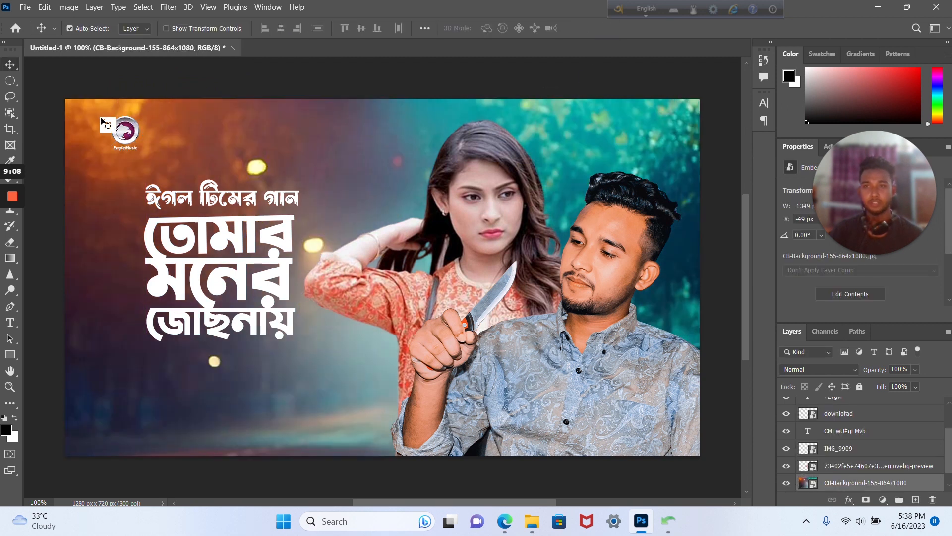
- Embed the নগদ logo file named download, scale it to 15.32% and place it above the ঈগল টিমের গান line
click(25, 7)
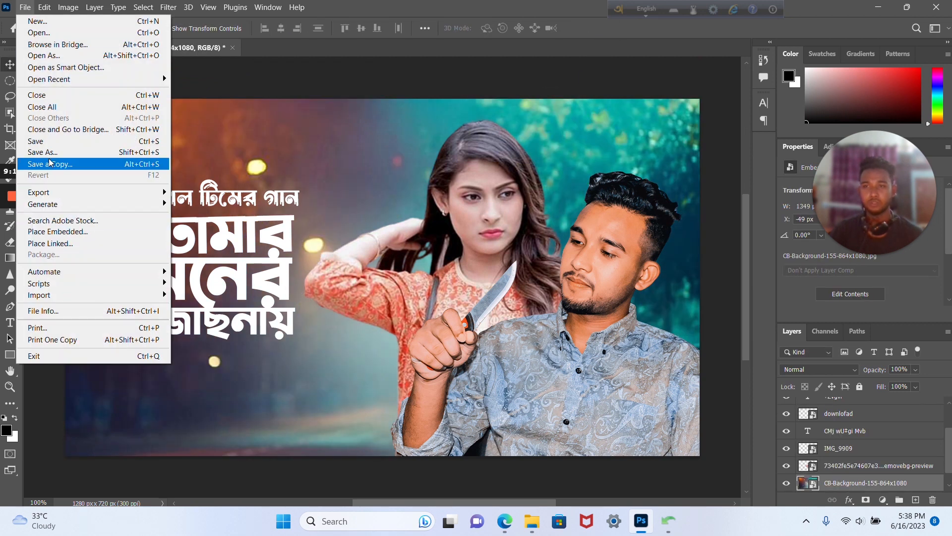
click(48, 232)
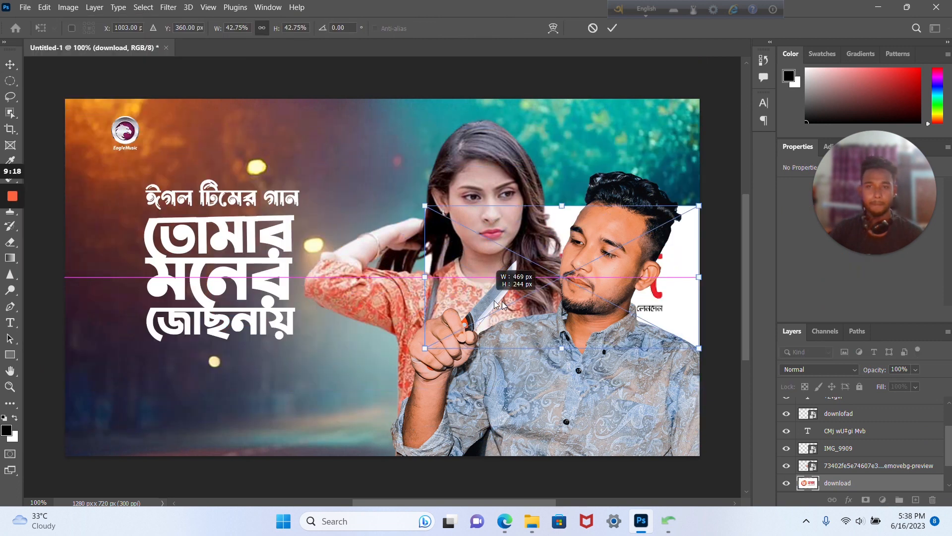
drag(396, 143, 230, 156)
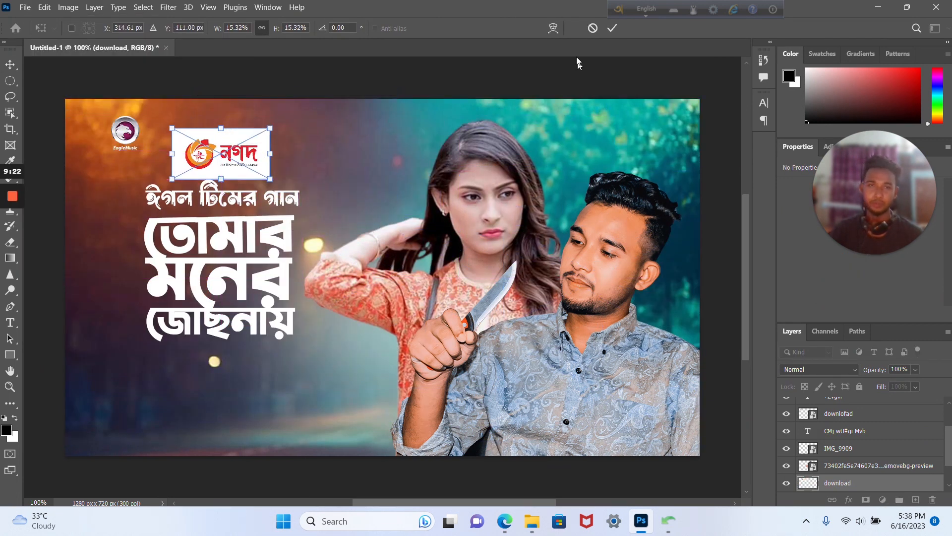
click(612, 28)
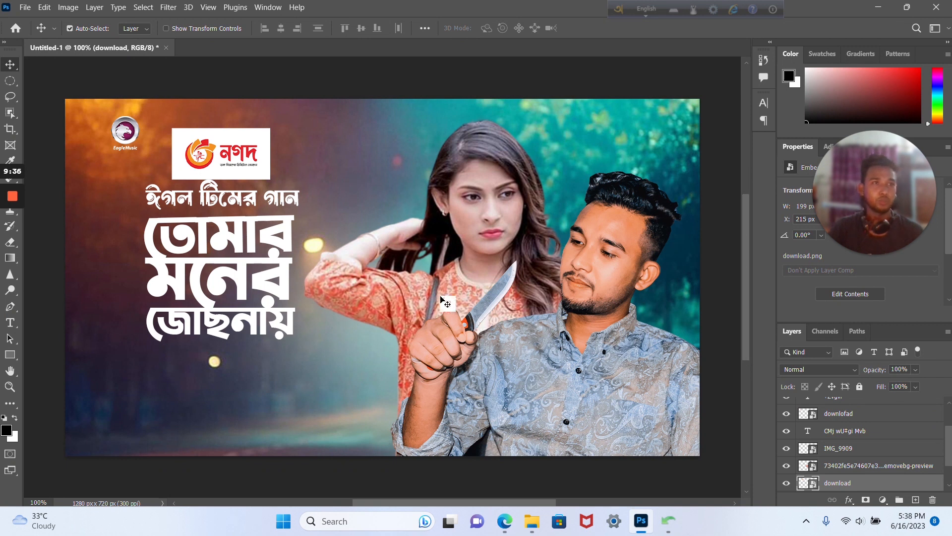
- Examine the finished reference thumbnail Untitled-1dd.gif on the desktop for its text and logo layout, and return to Photoshop
click(876, 9)
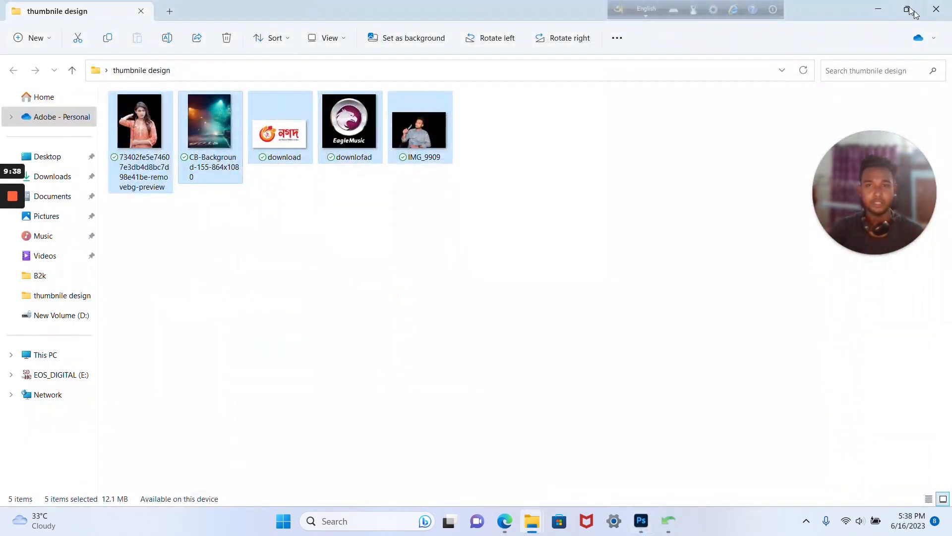
click(882, 6)
double_click(33, 210)
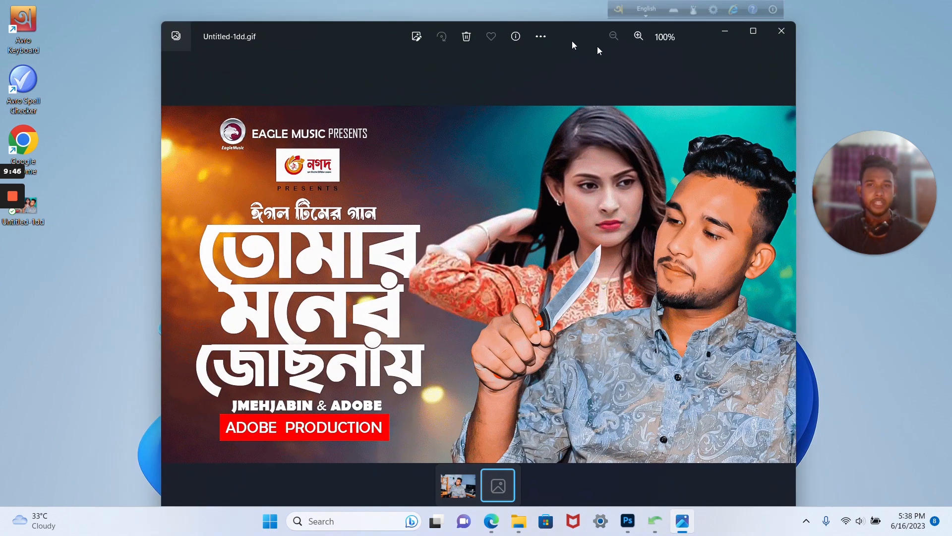
click(681, 17)
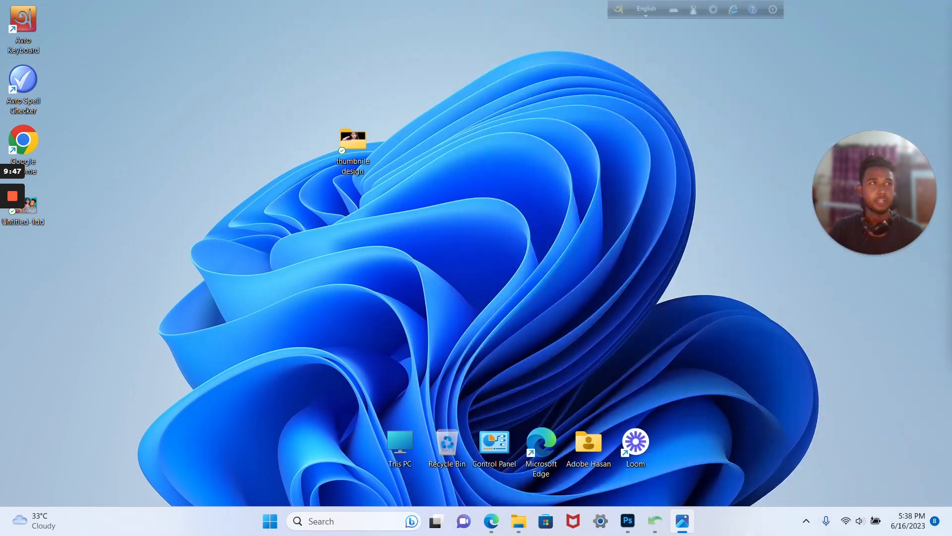
click(627, 521)
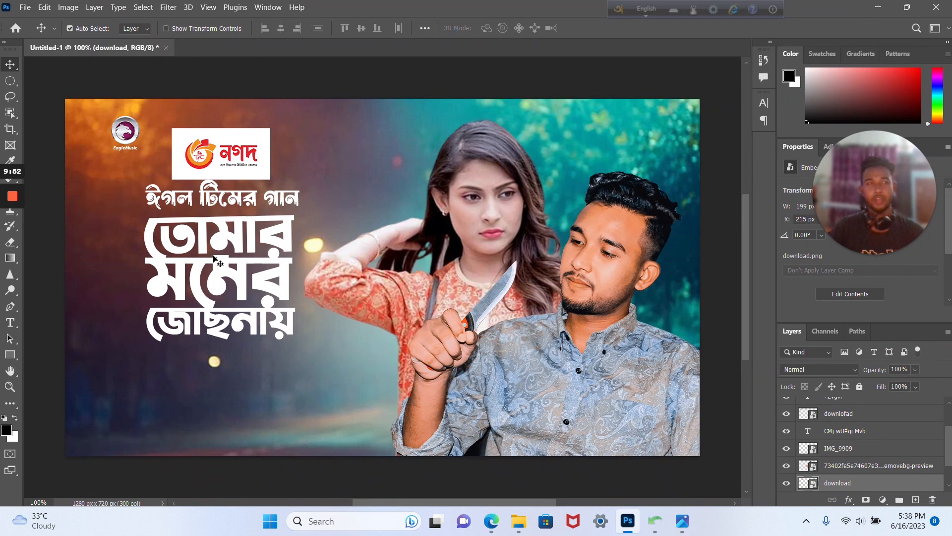
- Lower the words মনের and জোছনায়, and enlarge তোমার to about 145% just below the ঈগল টিমের গান line
drag(225, 325, 221, 348)
drag(219, 287, 212, 325)
drag(226, 246, 252, 265)
key(ctrl+t)
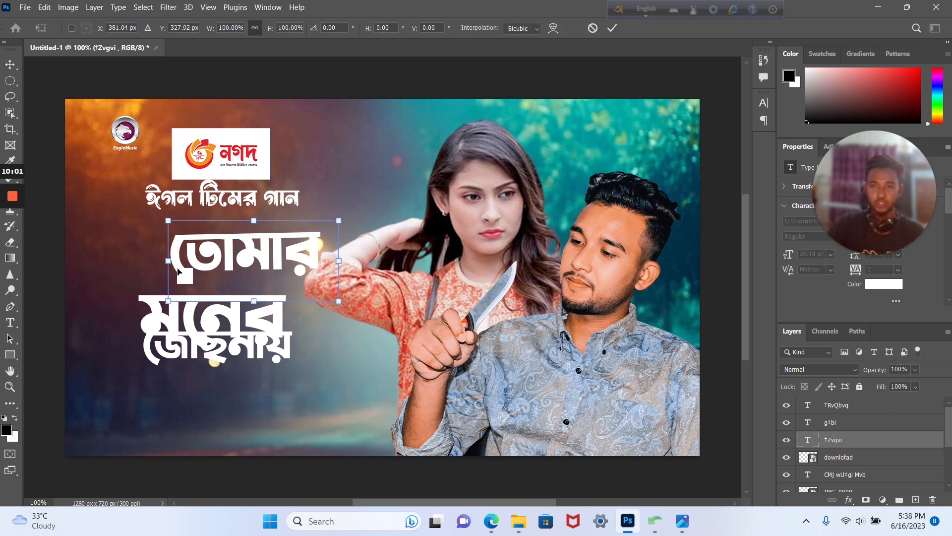
drag(168, 261, 94, 242)
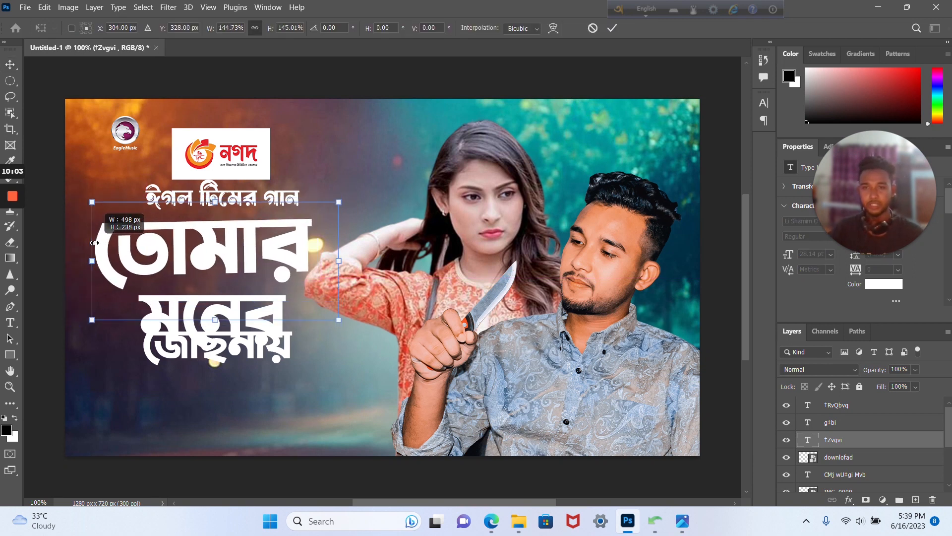
drag(216, 260, 223, 253)
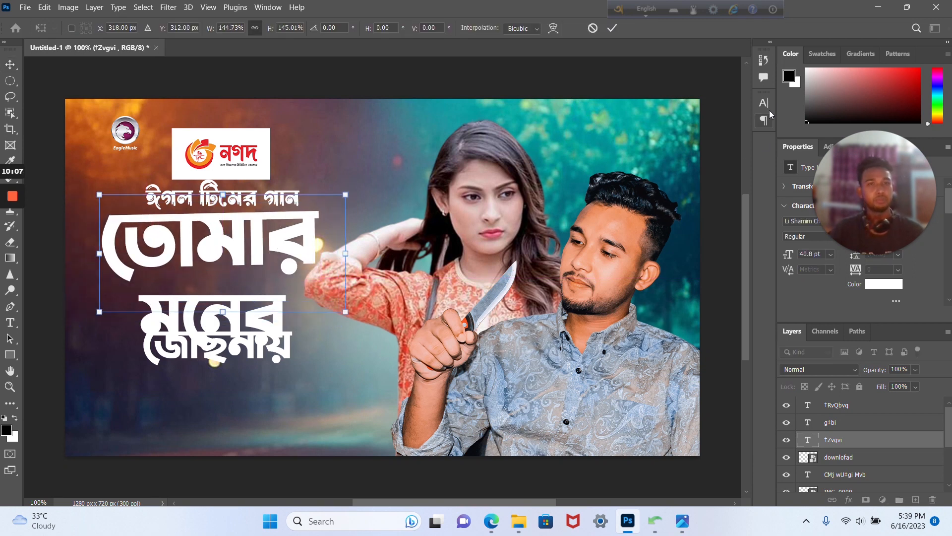
key(Return)
- Enlarge the word মনের to 143.66% and place it directly beneath তোমার
drag(233, 312, 246, 292)
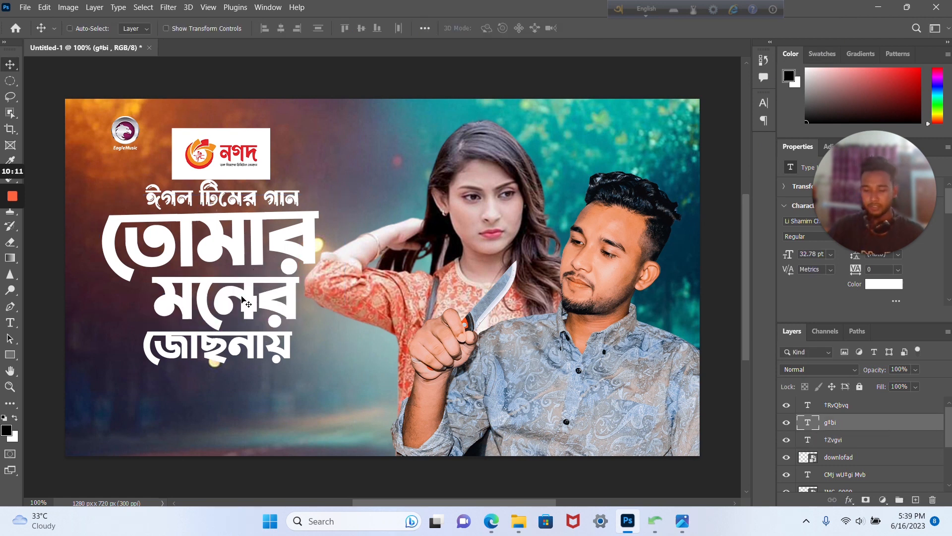
key(ctrl+t)
drag(152, 308, 78, 308)
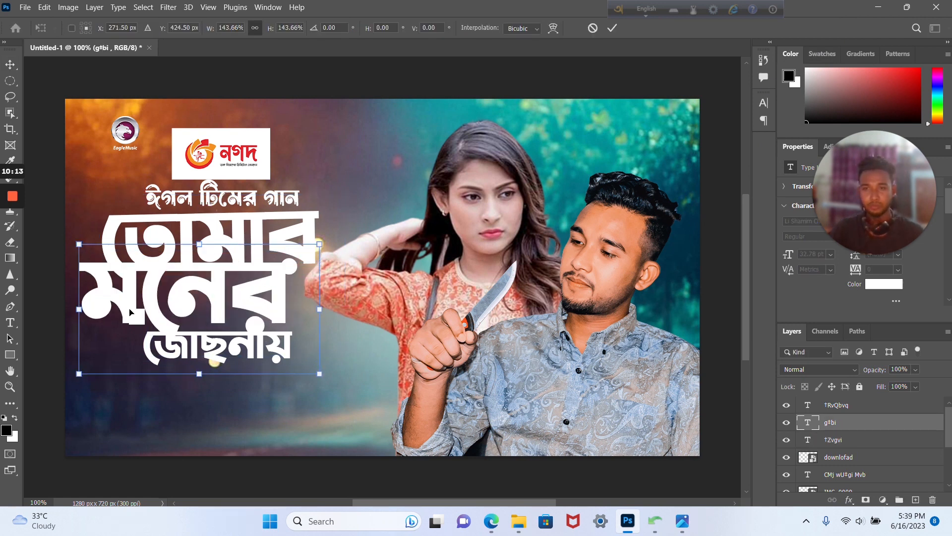
drag(267, 291, 287, 302)
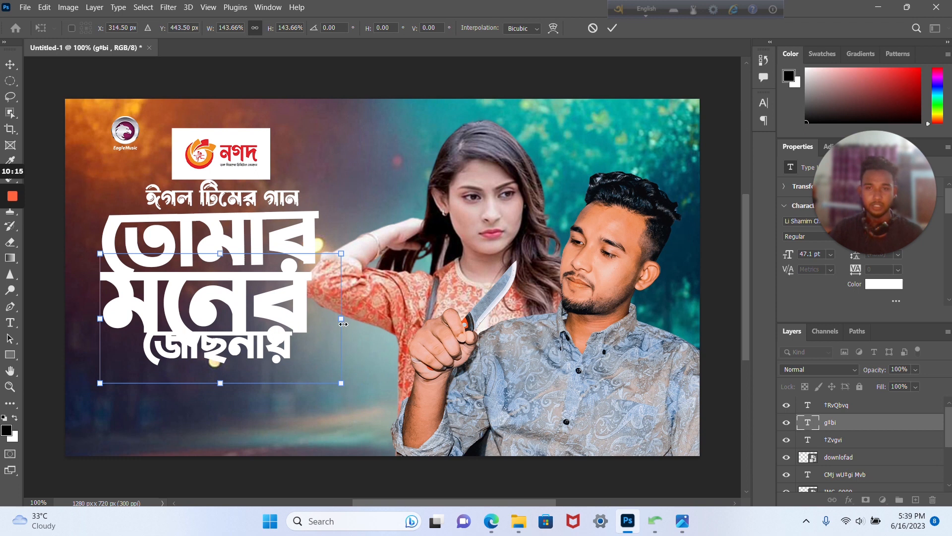
key(Return)
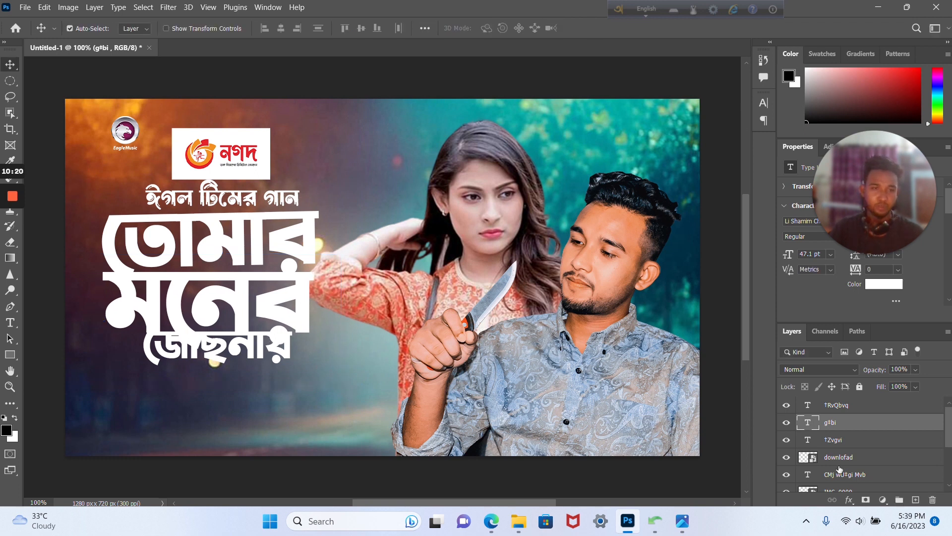
- Reorder the মনের text layer to directly above the background image, behind both portraits
drag(839, 422, 864, 486)
scroll(861, 441, down, 2)
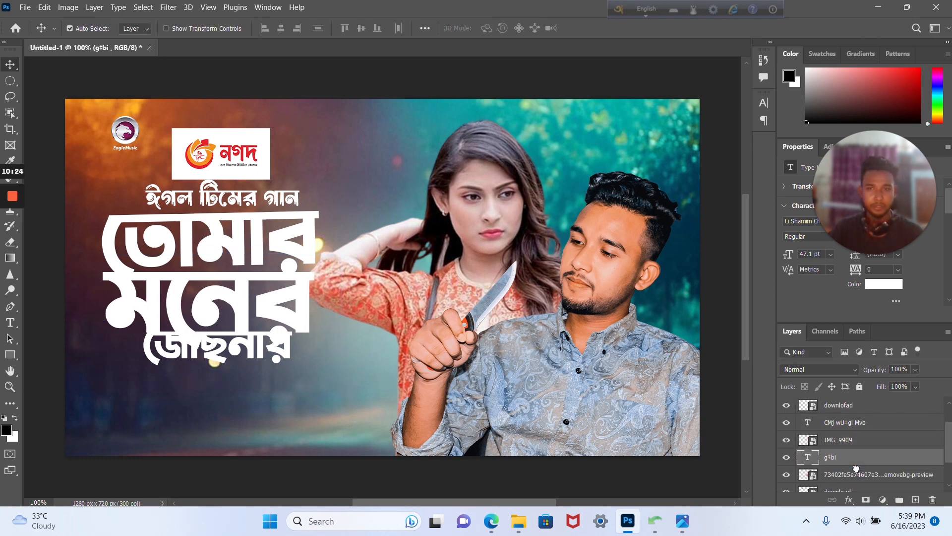
drag(864, 486, 865, 494)
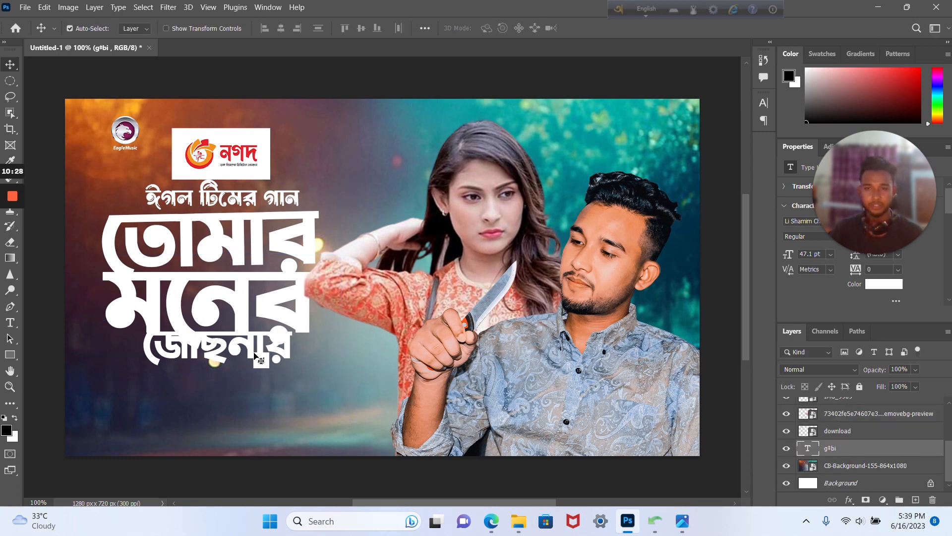
- Enlarge the word জোছনায় to about 148% and place it directly beneath মনের
click(256, 356)
key(ctrl+t)
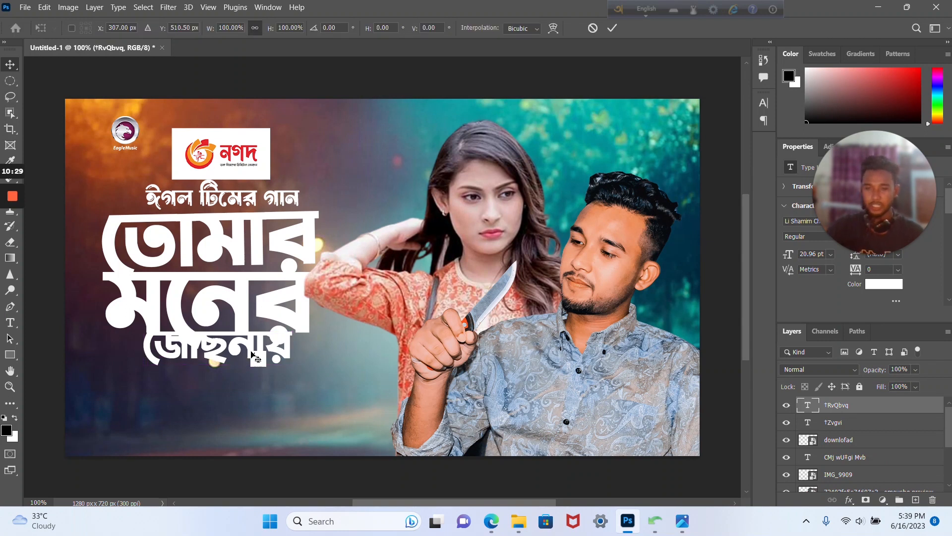
drag(140, 354, 81, 353)
drag(184, 352, 205, 373)
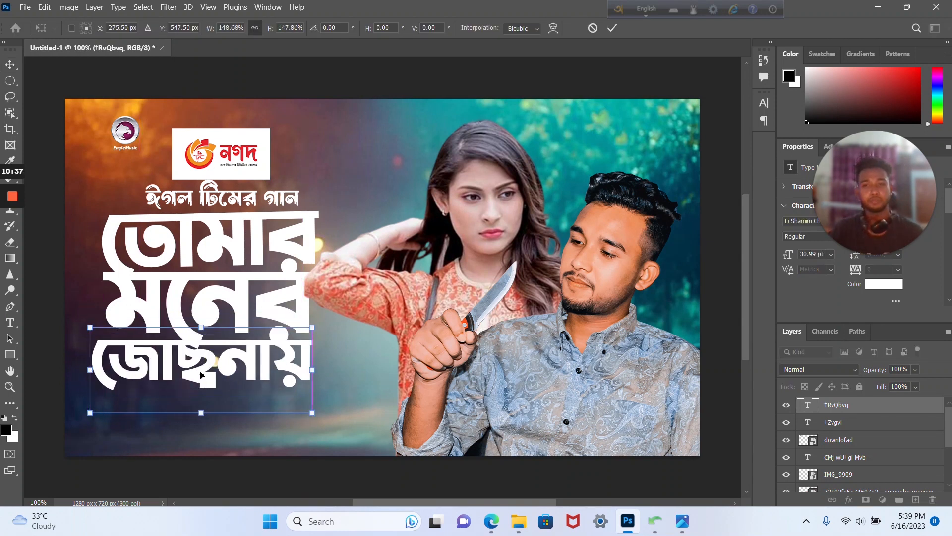
key(Return)
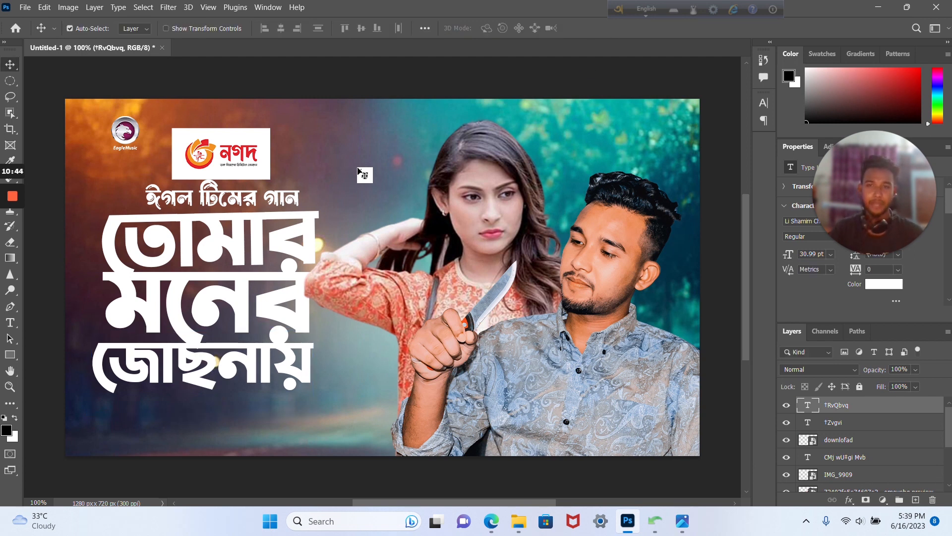
- Lock the background image layer and shrink the নগদ logo to about 129 px wide, centered above the title text
click(360, 172)
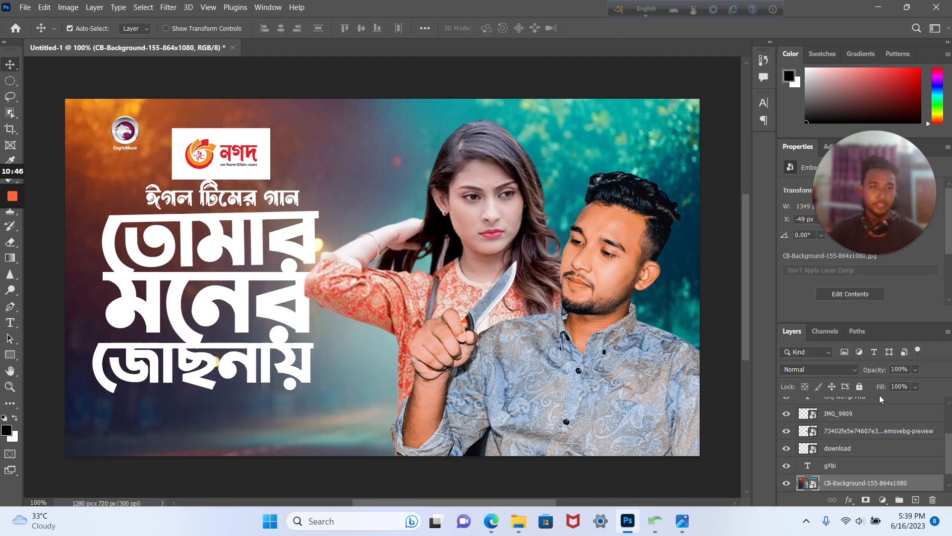
click(859, 386)
click(213, 156)
key(ctrl+t)
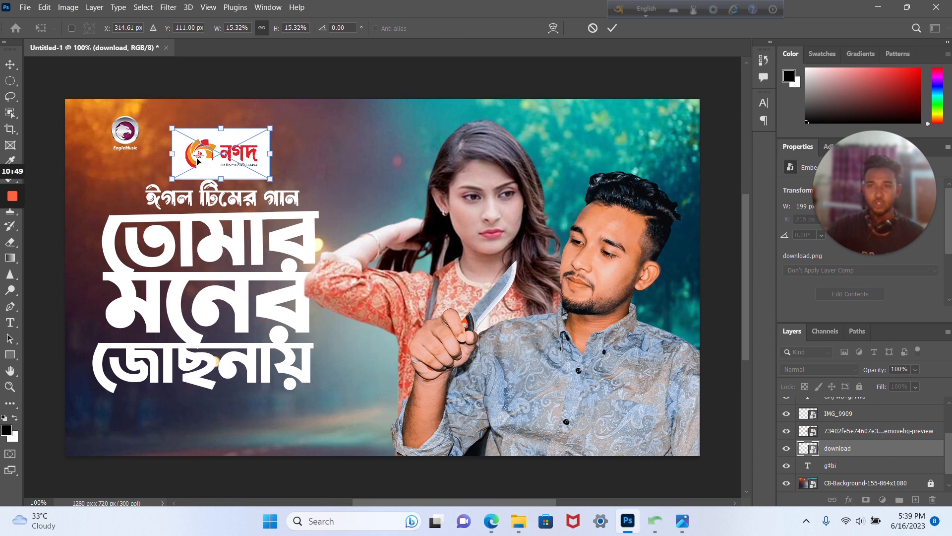
drag(171, 158, 194, 159)
drag(222, 160, 207, 153)
key(Return)
- Scale the three words তোমার, মনের and জোছনায় down together slightly so the stack becomes narrower
drag(147, 413, 226, 248)
key(ctrl+t)
drag(93, 302, 110, 302)
click(611, 28)
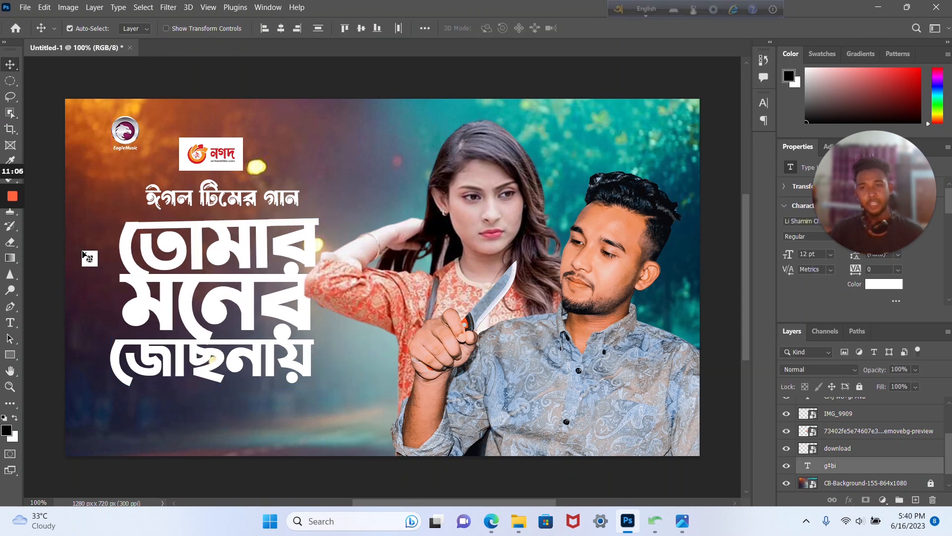
drag(89, 233, 625, 400)
mouse_move(544, 373)
mouse_down()
mouse_move(559, 373)
mouse_move(549, 375)
mouse_up()
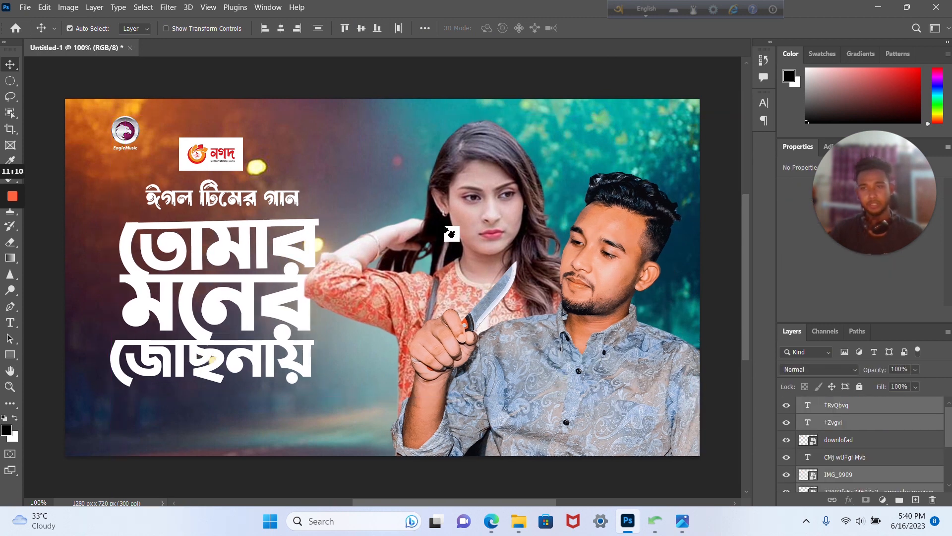
click(372, 200)
- Lower and slightly shrink the ঈগল টিমের গান line, and center the নগদ logo above it
drag(250, 203, 247, 205)
key(ctrl+t)
drag(143, 198, 152, 200)
click(612, 28)
drag(210, 163, 223, 164)
- Switch to Google Translate in the browser, copy the line Eagle music presents, and return to Photoshop
mouse_move(629, 525)
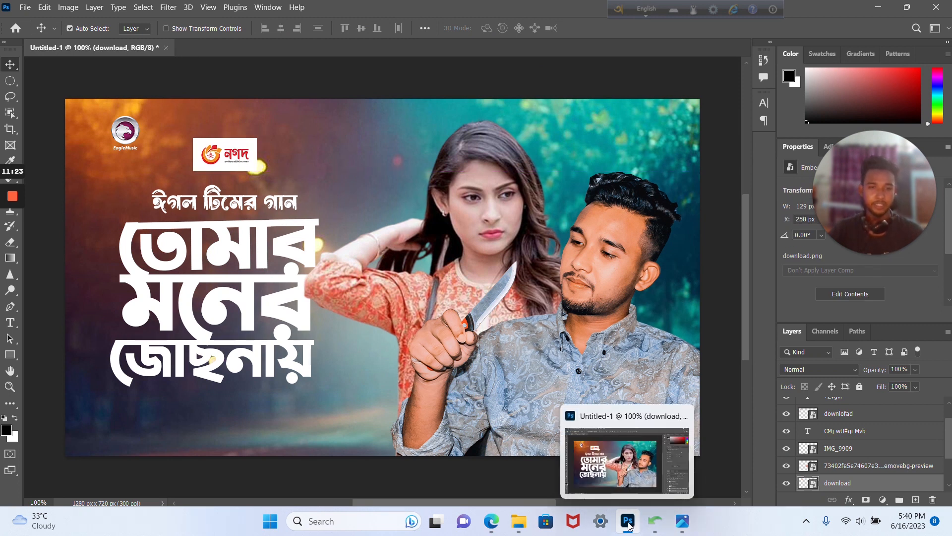
click(491, 520)
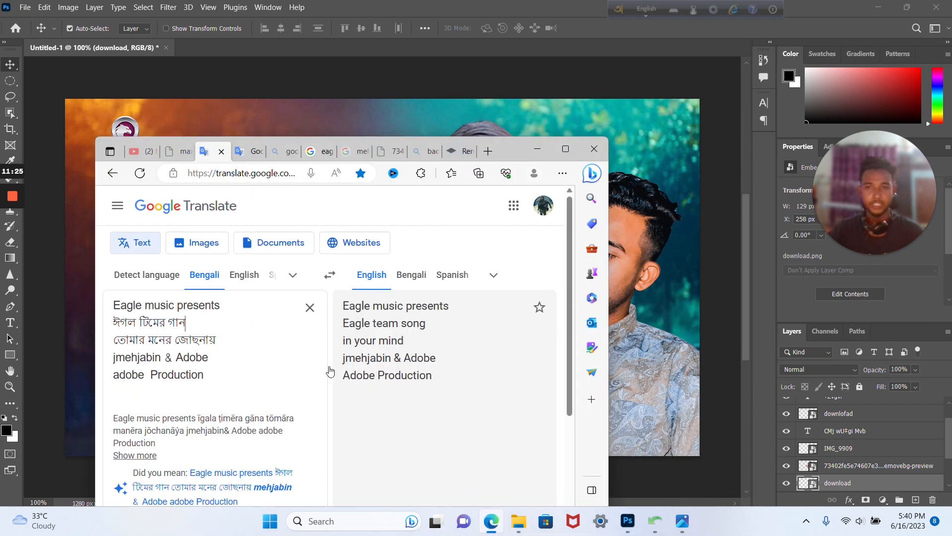
drag(219, 305, 113, 305)
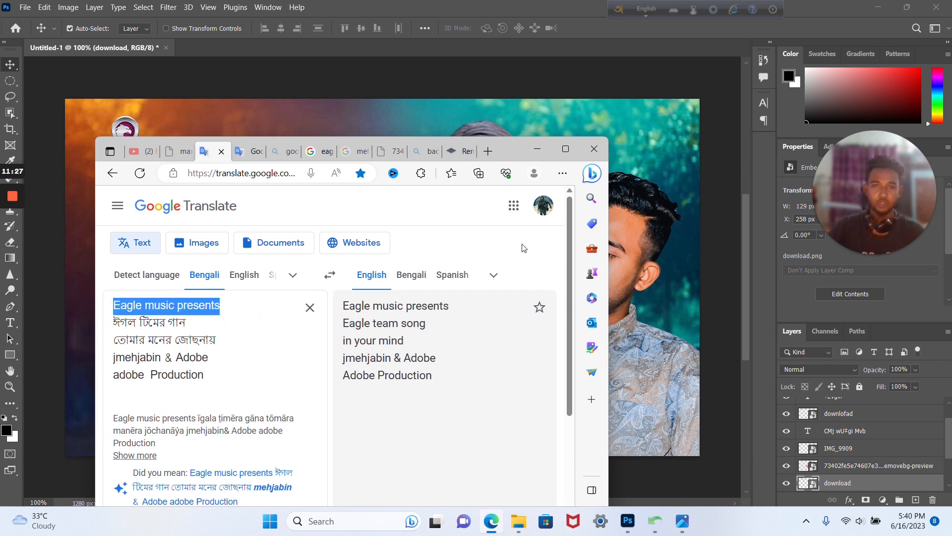
click(542, 151)
- Add a new empty layer and place it directly above the downlofad layer
click(915, 500)
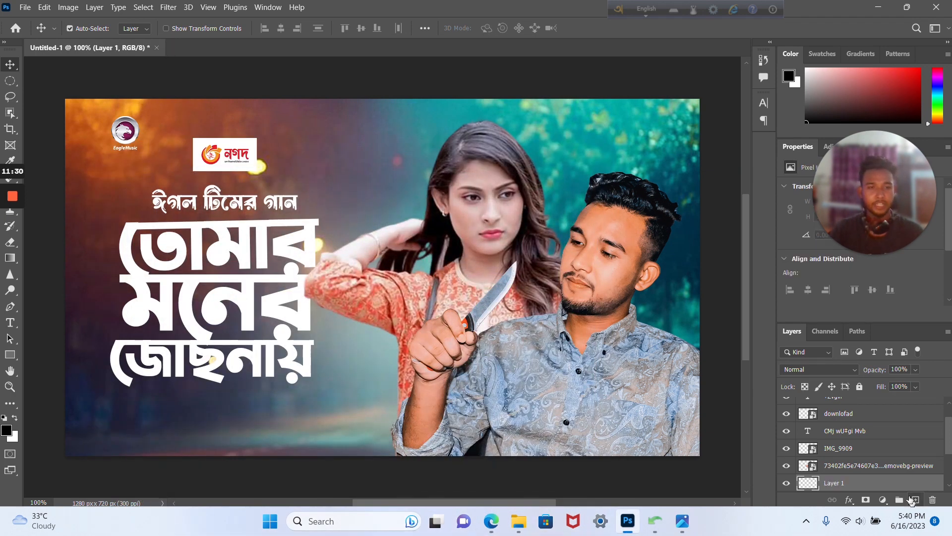
drag(890, 482, 838, 413)
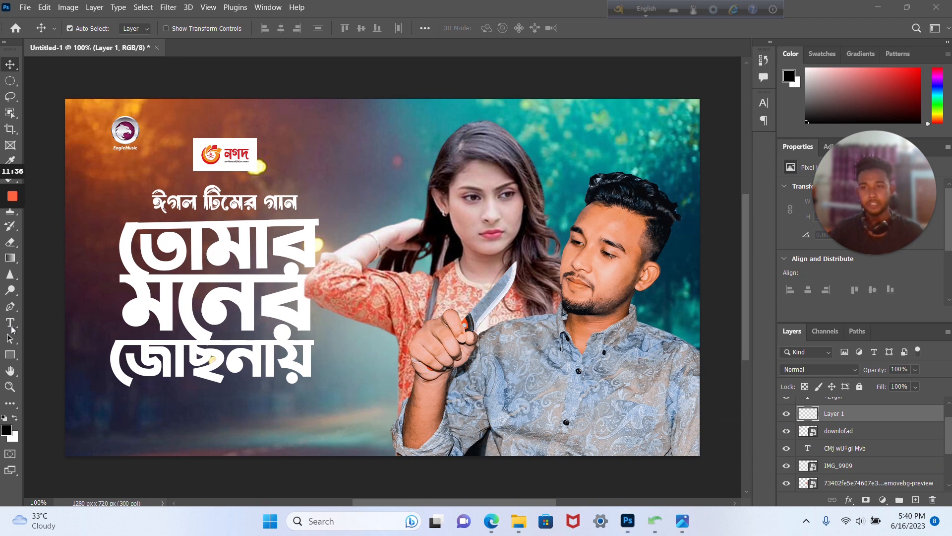
double_click(480, 10)
key(t)
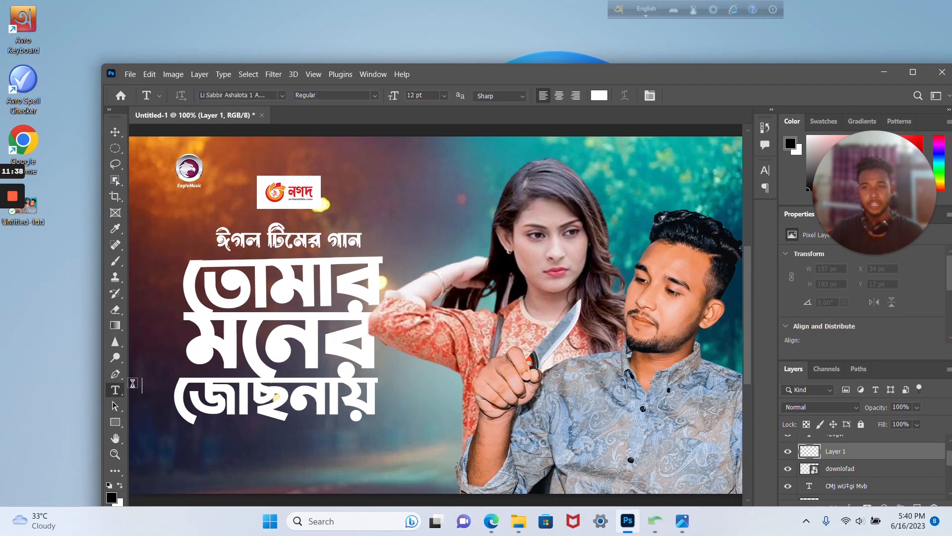
click(910, 75)
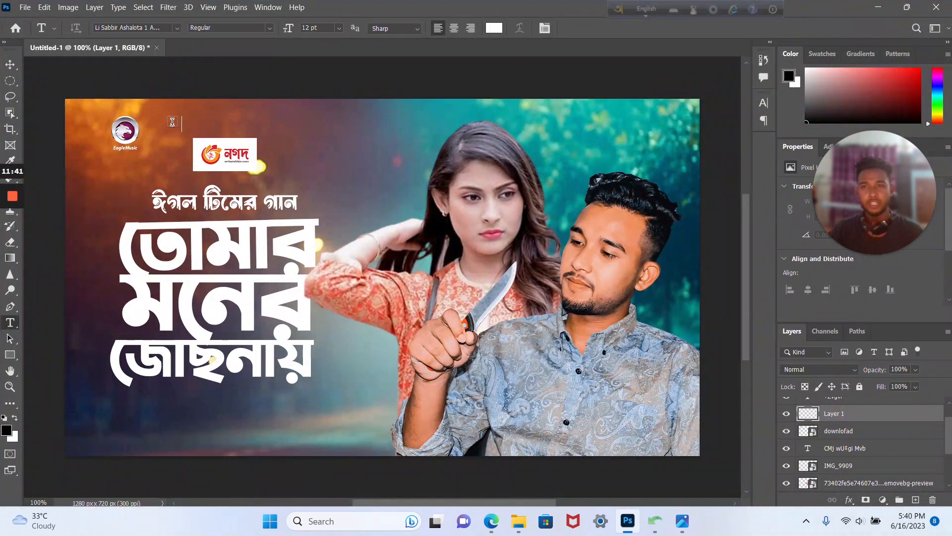
- Add a white text line reading Eagle music presents in Berlin Sans FB, 12 pt, above the woman's head
click(176, 28)
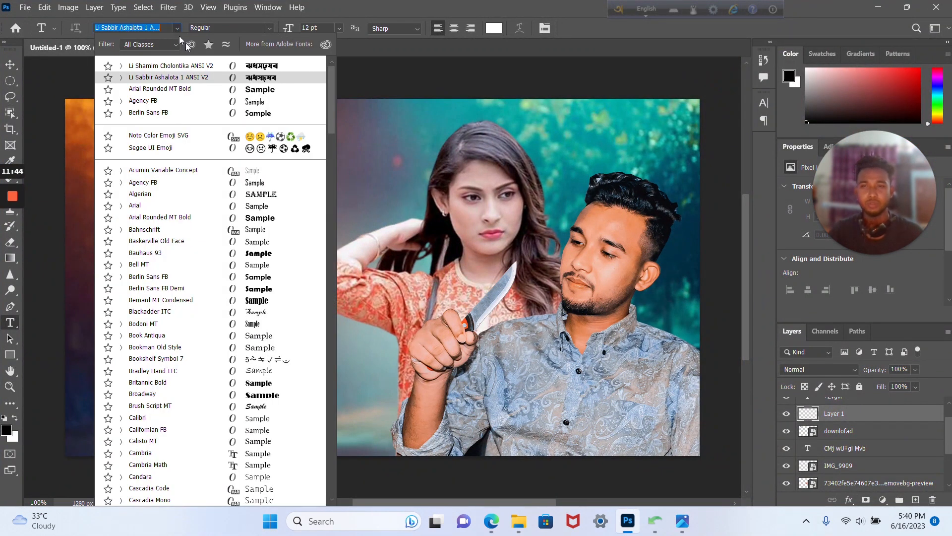
click(192, 113)
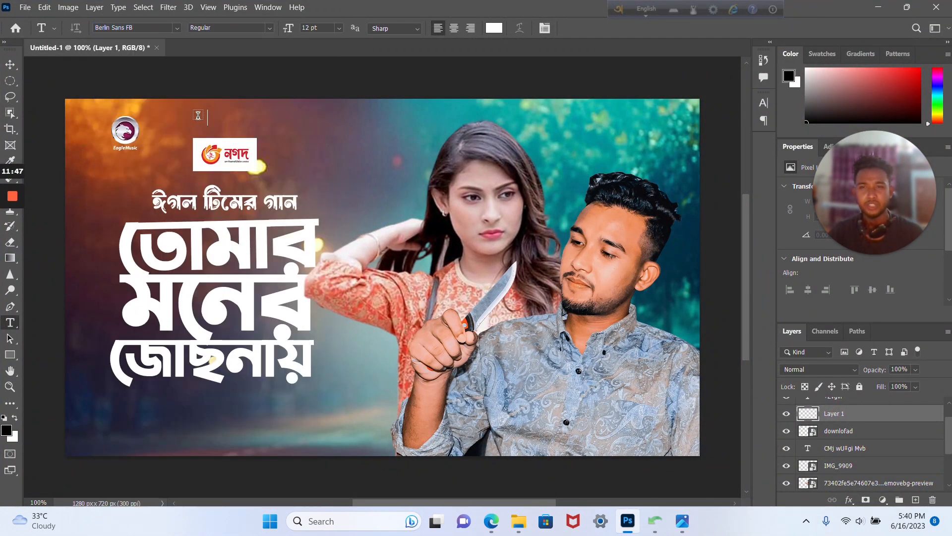
click(321, 141)
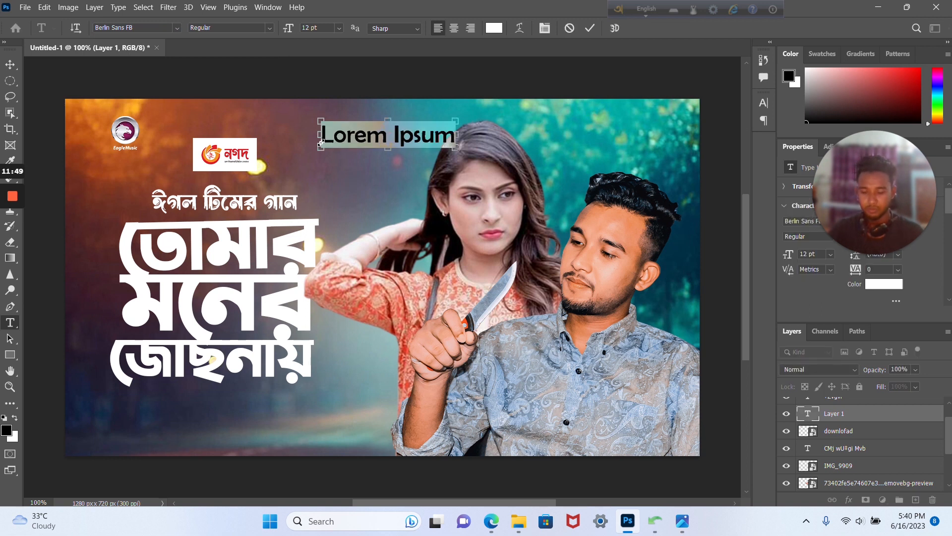
text(Eagle music presents)
- Scale the Eagle music presents line down to 6.89 pt and place it beside the Eagle Music logo
click(10, 65)
drag(424, 142, 255, 128)
drag(362, 132, 271, 127)
click(612, 32)
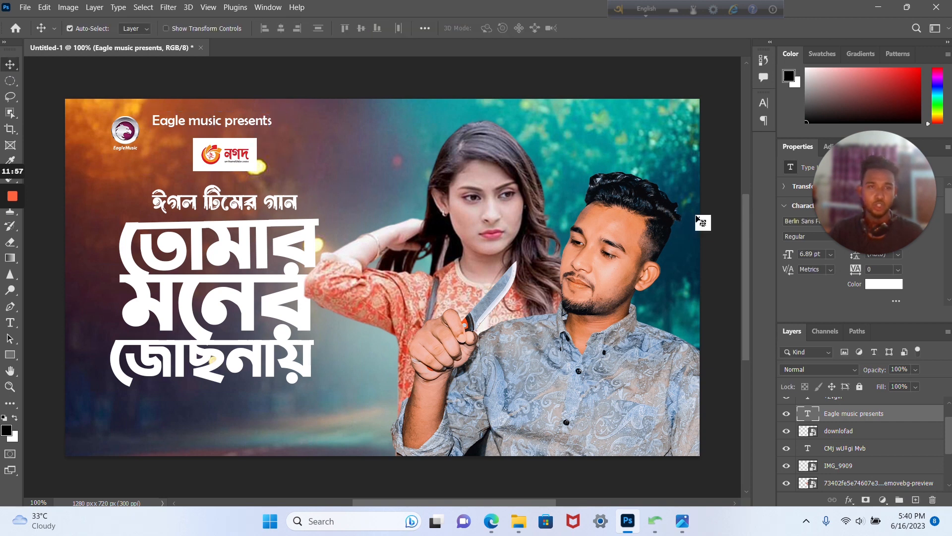
- Set the Eagle music presents line to all caps and shift the Eagle Music logo up and closer to it
click(764, 104)
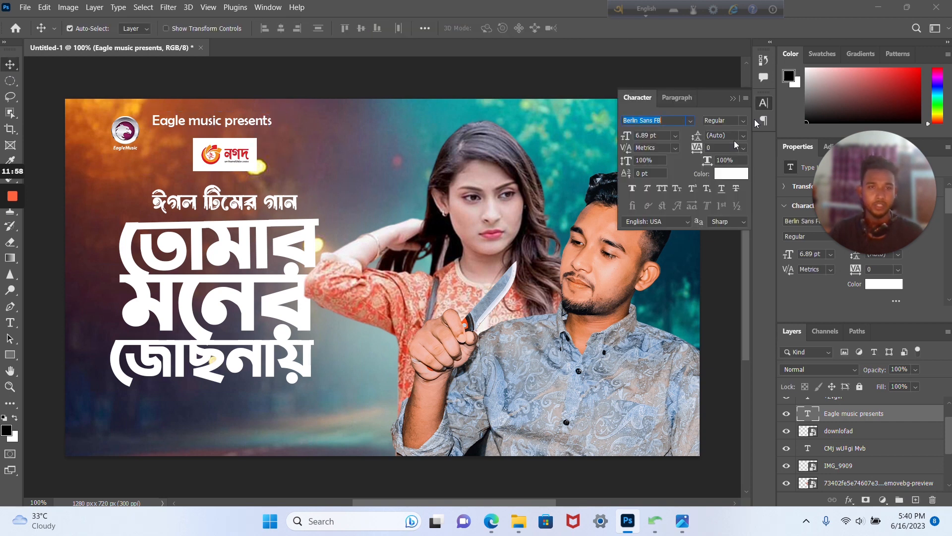
click(662, 189)
drag(130, 134, 139, 121)
key(ctrl+t)
click(611, 33)
- Shrink the EAGLE MUSIC PRESENTS line to 6.43 pt next to its logo and raise the নগদ logo slightly
ctrl+click(251, 120)
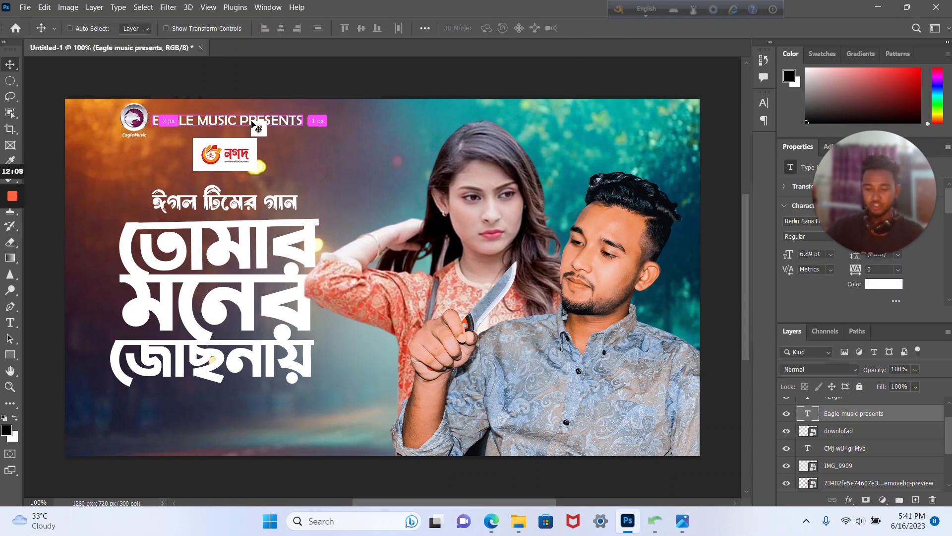
key(ctrl+t)
drag(303, 121, 295, 120)
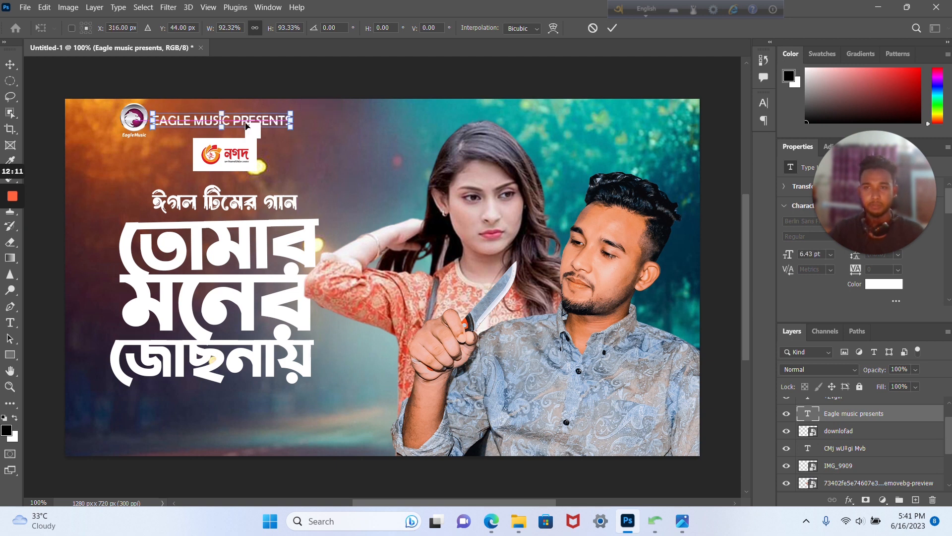
click(612, 29)
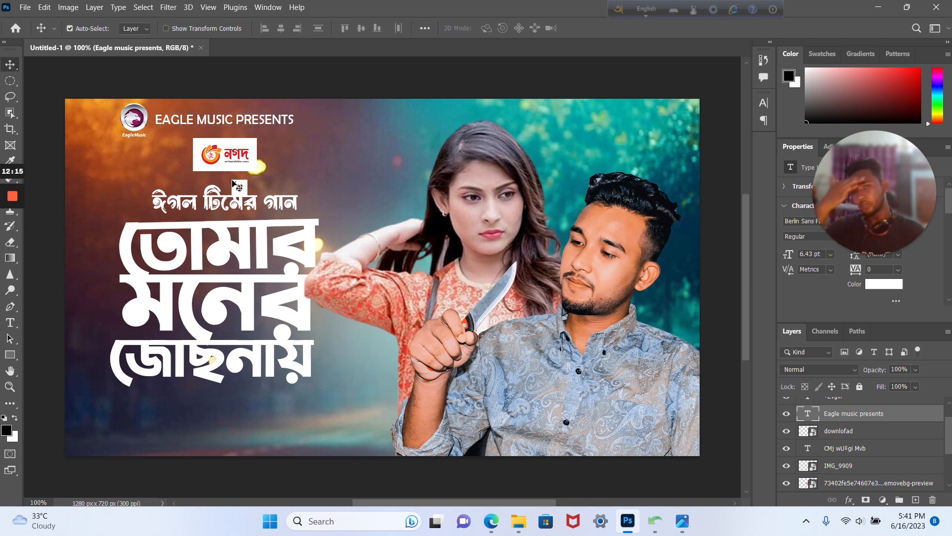
click(223, 161)
drag(223, 161, 225, 156)
- Duplicate the EAGLE MUSIC PRESENTS line below the নগদ logo and cut the copy down to the word PRESENTS
double_click(254, 122)
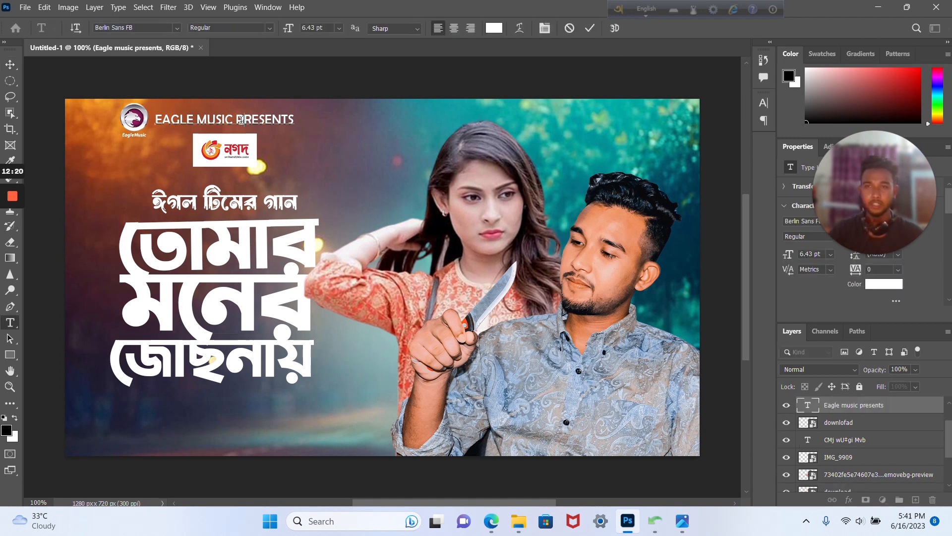
key(ctrl+Return)
key(v)
alt+drag(253, 125, 258, 180)
double_click(257, 177)
key(shift+Home)
key(BackSpace)
click(10, 65)
drag(195, 175, 229, 174)
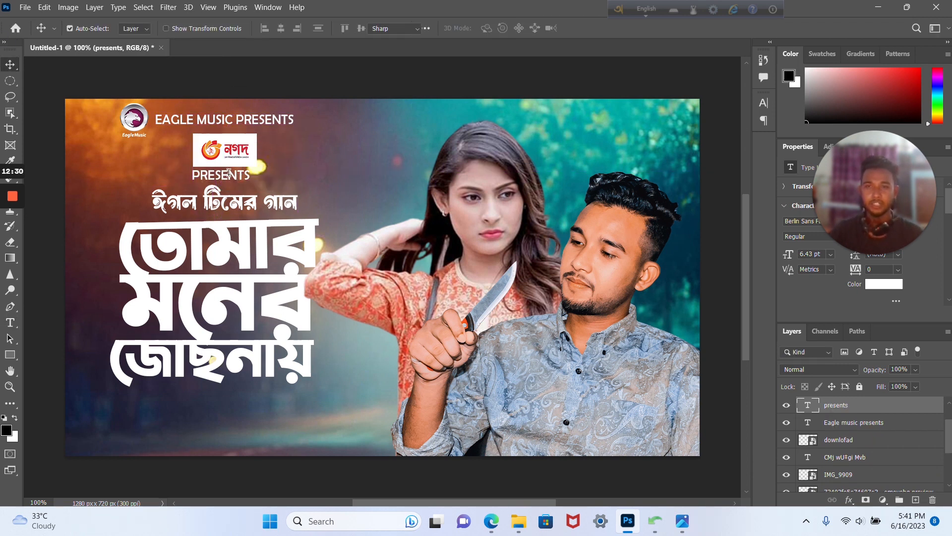
- Set the PRESENTS text to 3 pt and position it just under the নগদ logo
double_click(228, 173)
drag(289, 29, 183, 59)
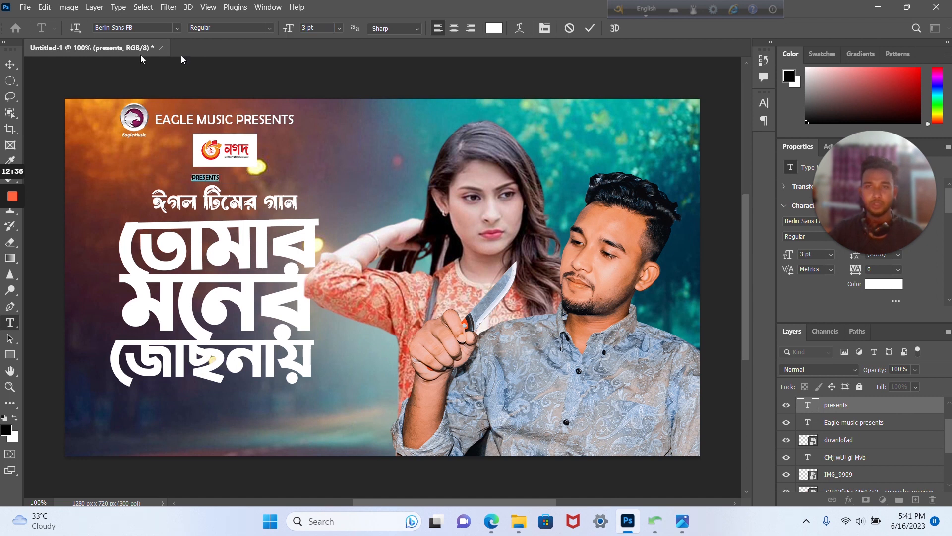
click(10, 65)
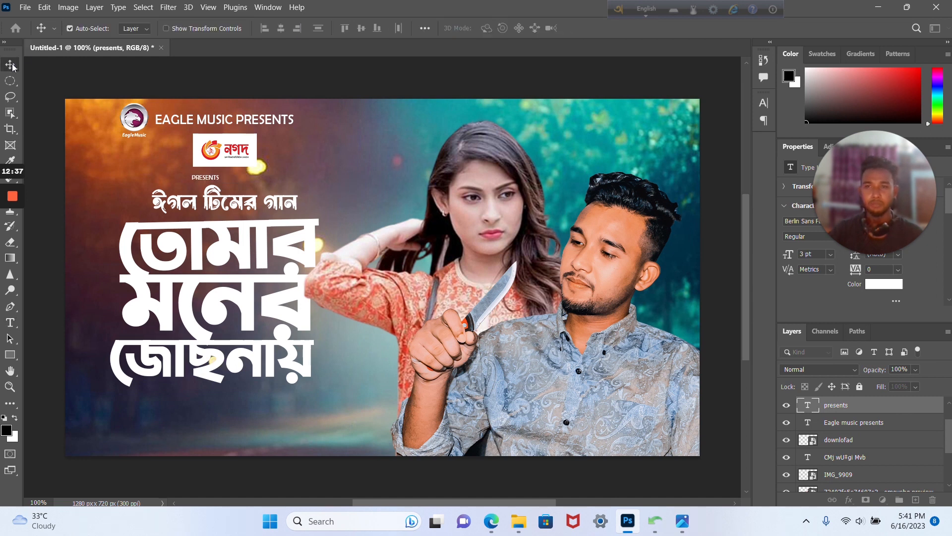
scroll(207, 175, up, 5)
drag(213, 188, 213, 184)
- Set the tracking of the PRESENTS text to 820 so it spans the নগদ logo's width
double_click(213, 182)
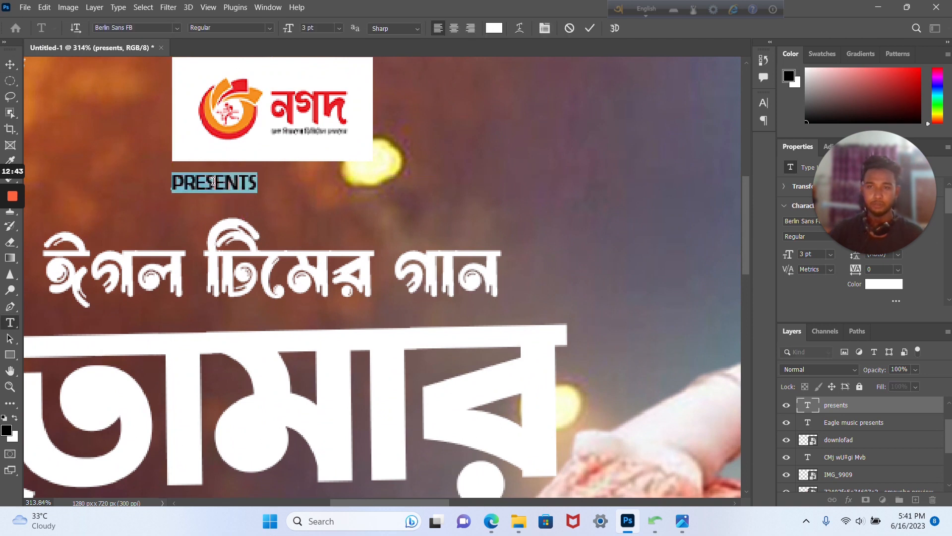
key(ctrl+t)
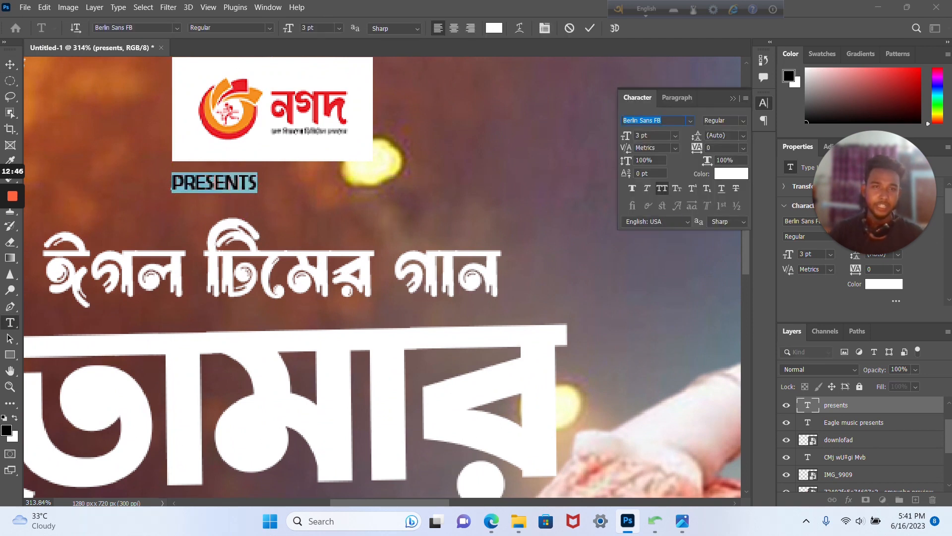
mouse_move(699, 149)
mouse_down()
mouse_move(737, 148)
mouse_move(700, 149)
mouse_up()
click(13, 65)
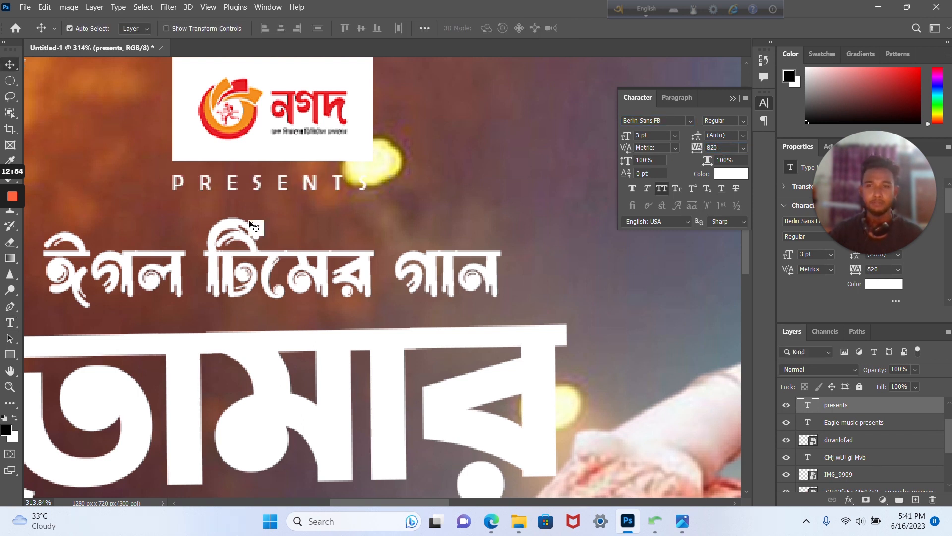
- Recolor the PRESENTS text to near-black
double_click(278, 186)
click(494, 28)
drag(459, 187, 313, 260)
click(610, 101)
click(732, 99)
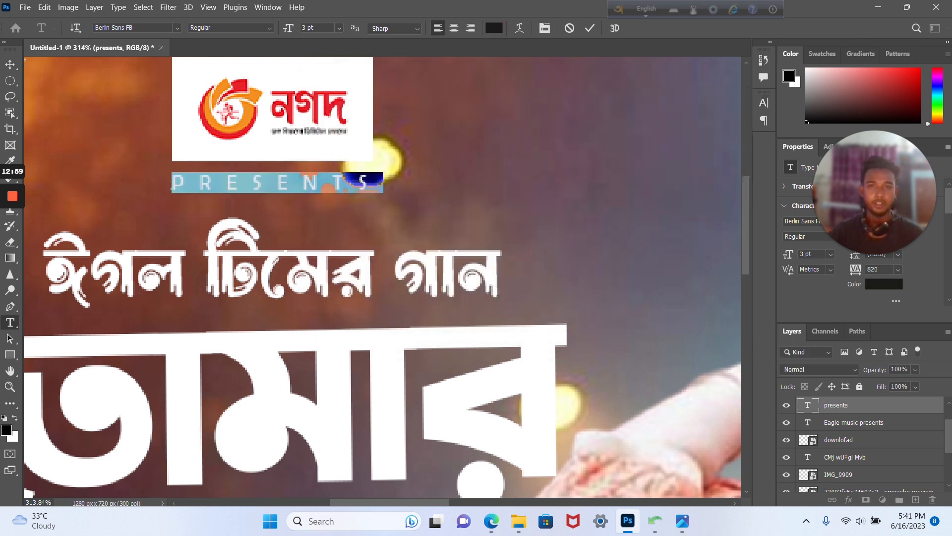
- Nudge the PRESENTS text up into the white box of the নগদ logo
click(10, 64)
key(Up)
key(Up)
key(Up)
key(Up)
key(Up)
scroll(156, 261, down, 5)
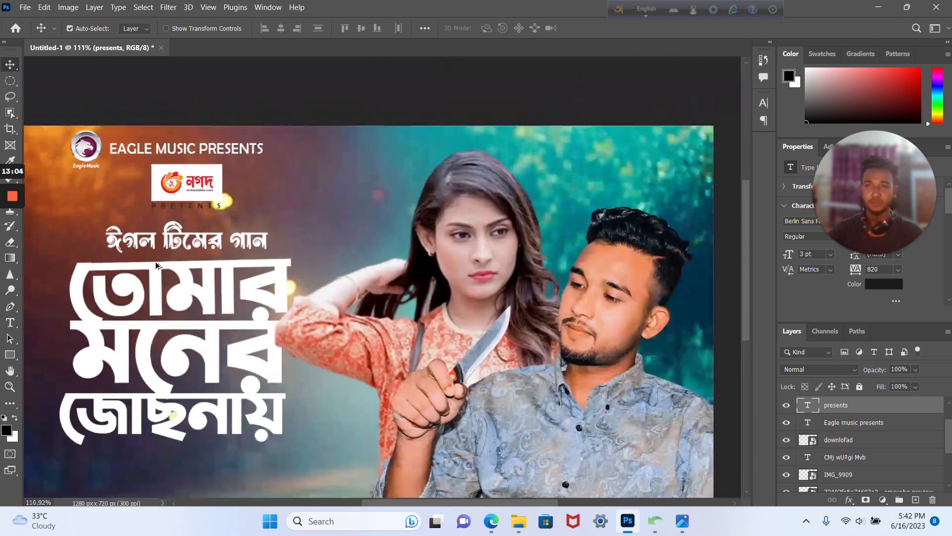
scroll(159, 261, down, 2)
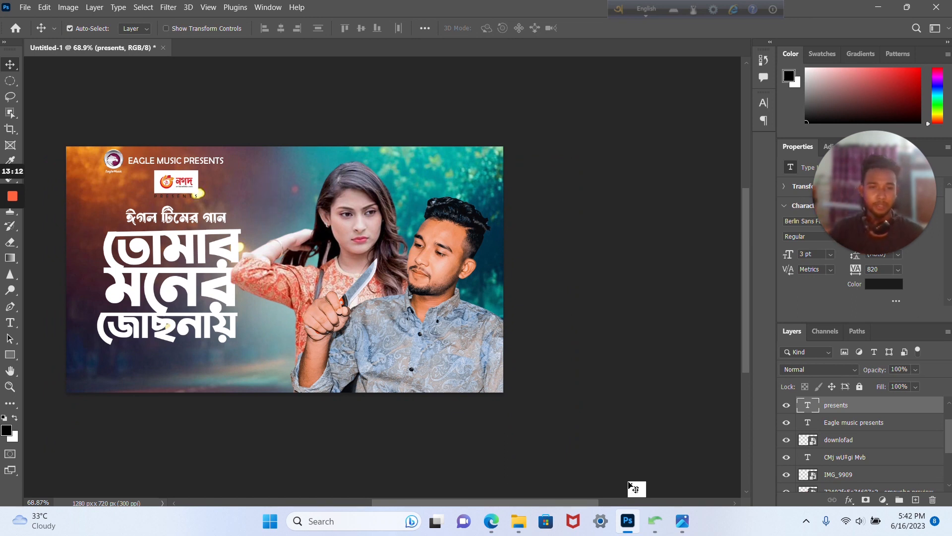
- Switch to Google Translate, remove the stray leading j from the performer credit line, and return to Photoshop with that line copied
mouse_move(633, 522)
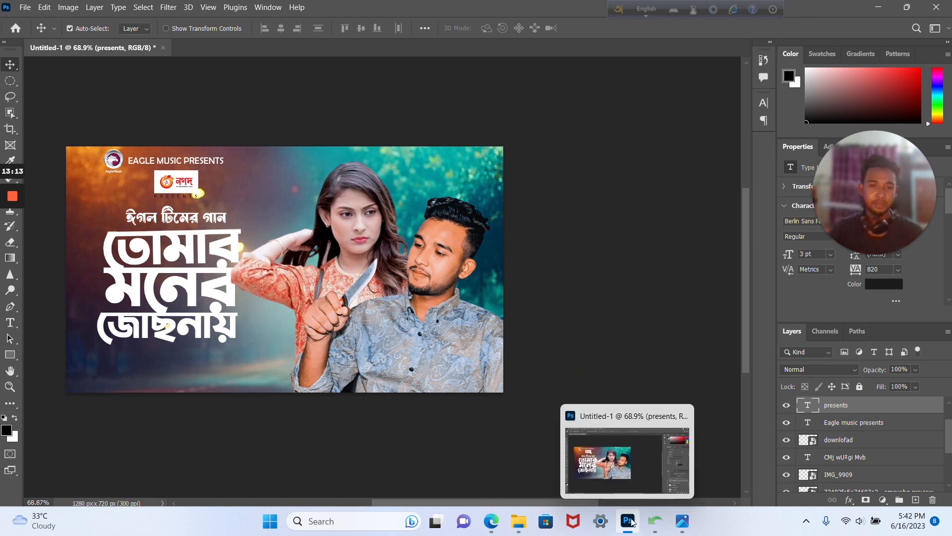
click(493, 521)
mouse_move(113, 357)
mouse_down()
mouse_move(208, 357)
mouse_move(113, 357)
mouse_up()
click(115, 357)
key(BackSpace)
click(537, 149)
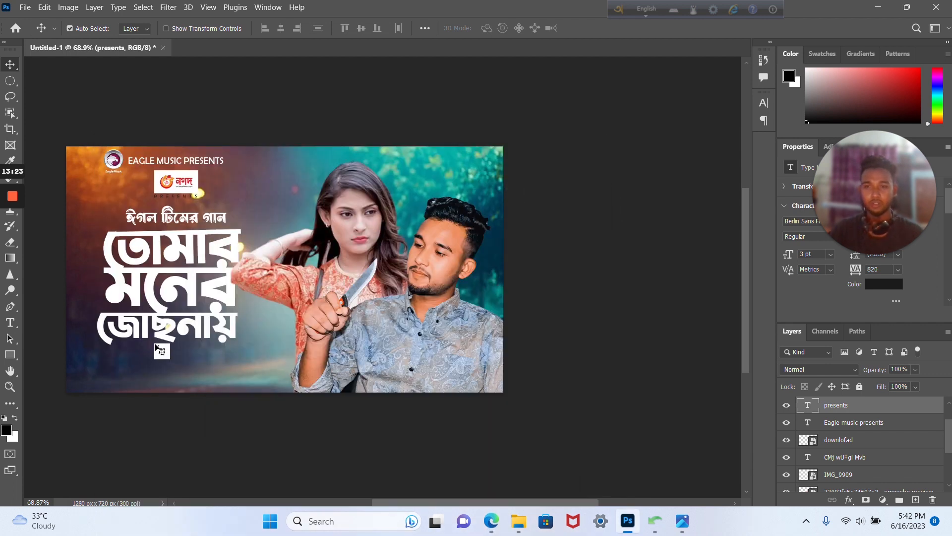
- Duplicate the EAGLE MUSIC PRESENTS line, replace its text with the performer credit, and center it below জোছনায়
drag(149, 162, 150, 358)
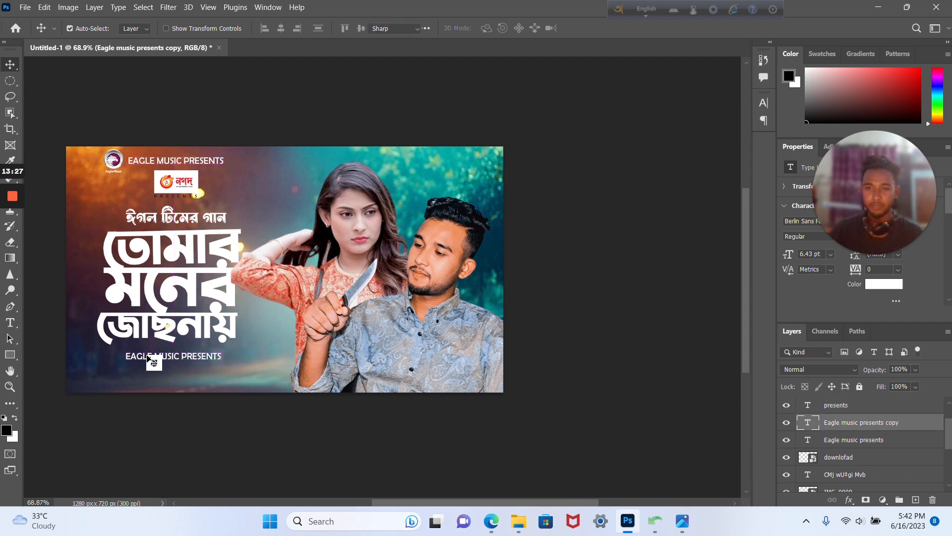
double_click(150, 358)
text(MEHJABIN & ADOBE)
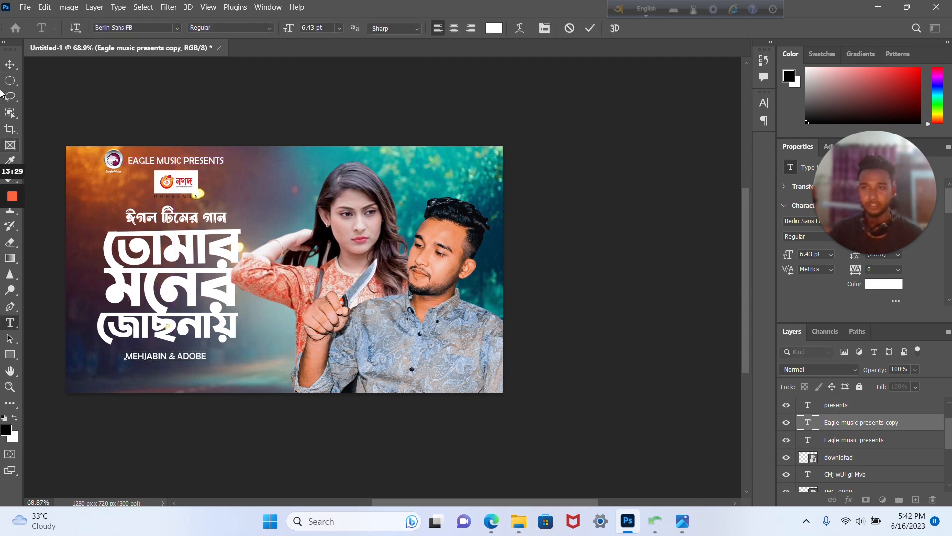
click(10, 65)
drag(189, 357, 193, 353)
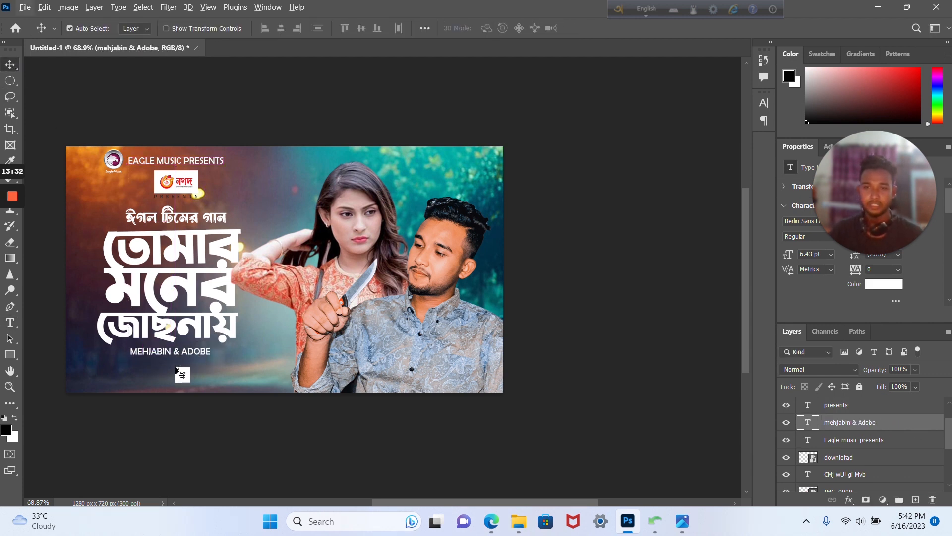
- Draw a 378 x 56 px rectangle below the performer credit, with a red fill and no stroke
click(10, 355)
drag(110, 362, 239, 379)
click(823, 294)
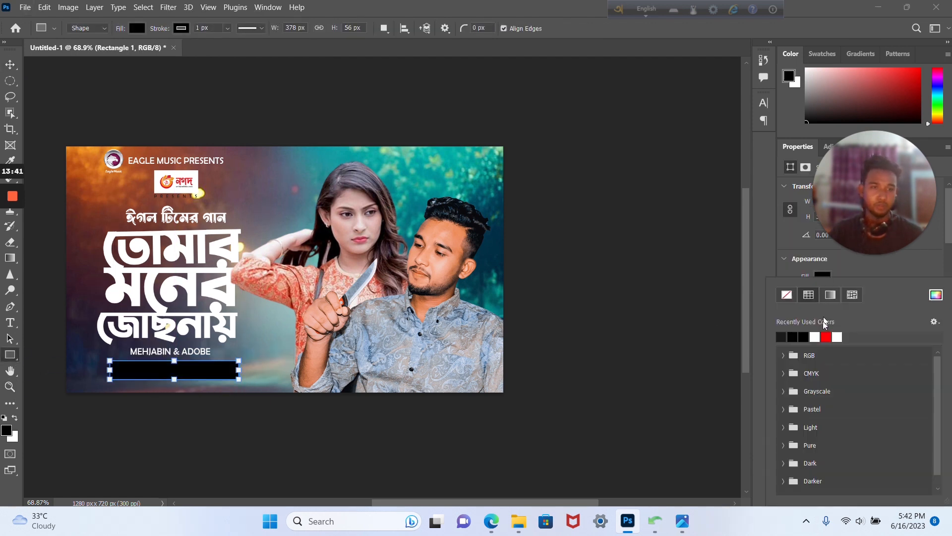
click(786, 294)
click(824, 275)
click(869, 275)
click(10, 66)
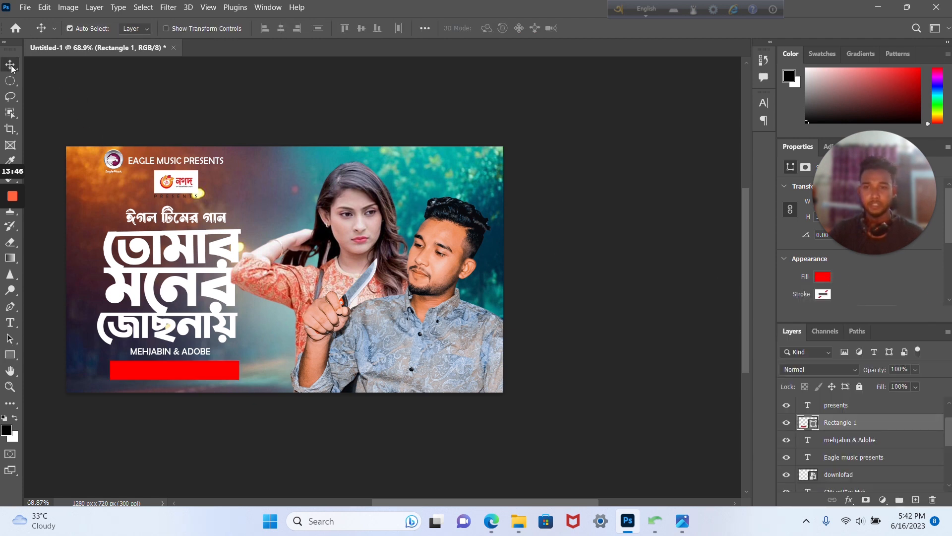
- Duplicate the performer credit onto the red bar, above Rectangle 1, and copy the line adobe Production from Google Translate
alt+drag(170, 349, 178, 372)
drag(856, 445, 857, 419)
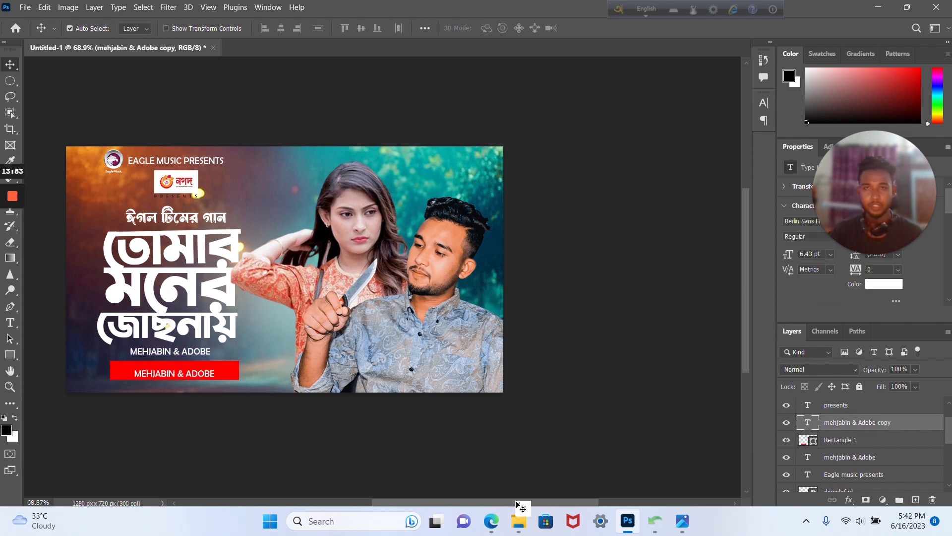
click(491, 520)
drag(207, 376, 85, 379)
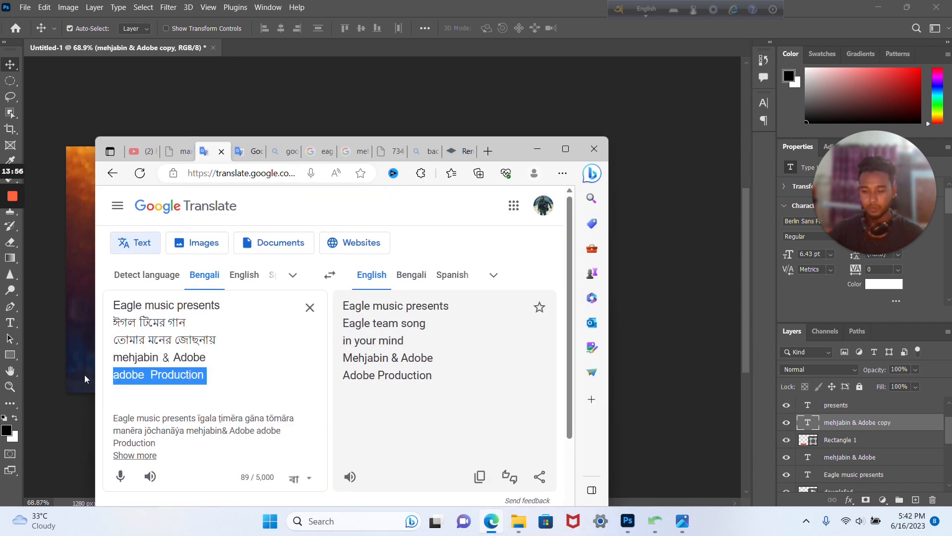
click(540, 148)
- Replace the duplicated credit's text with adobe Production and move it onto the red bar
double_click(183, 375)
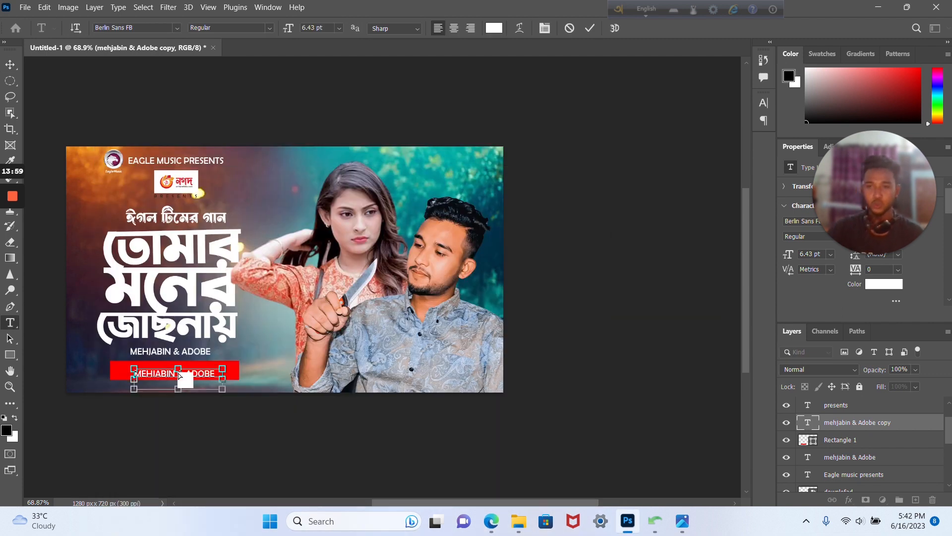
text(ADOBE  PRODUCTION)
click(9, 67)
drag(165, 382, 157, 372)
- Enlarge the ADOBE PRODUCTION text to 7.91 pt so it fills most of the red bar
key(ctrl+t)
drag(216, 366, 230, 363)
drag(128, 375, 121, 376)
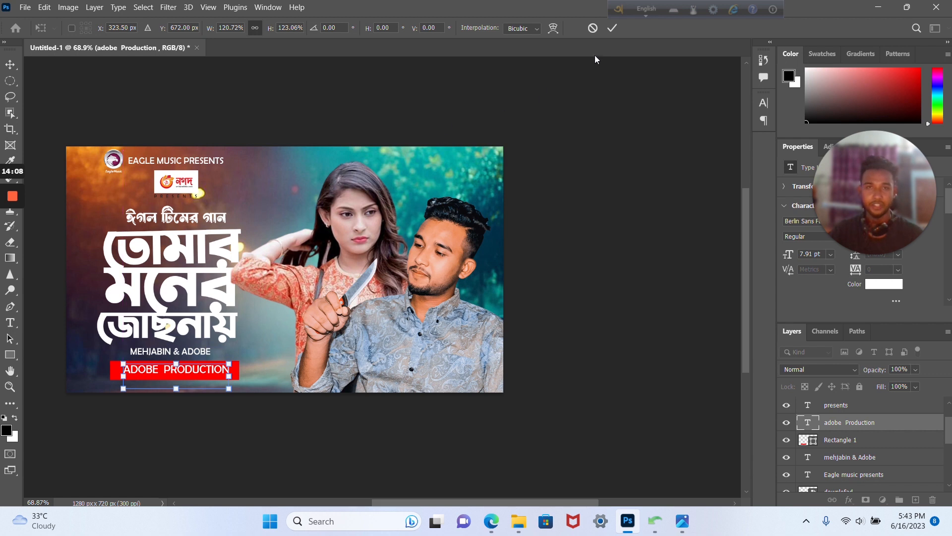
click(612, 29)
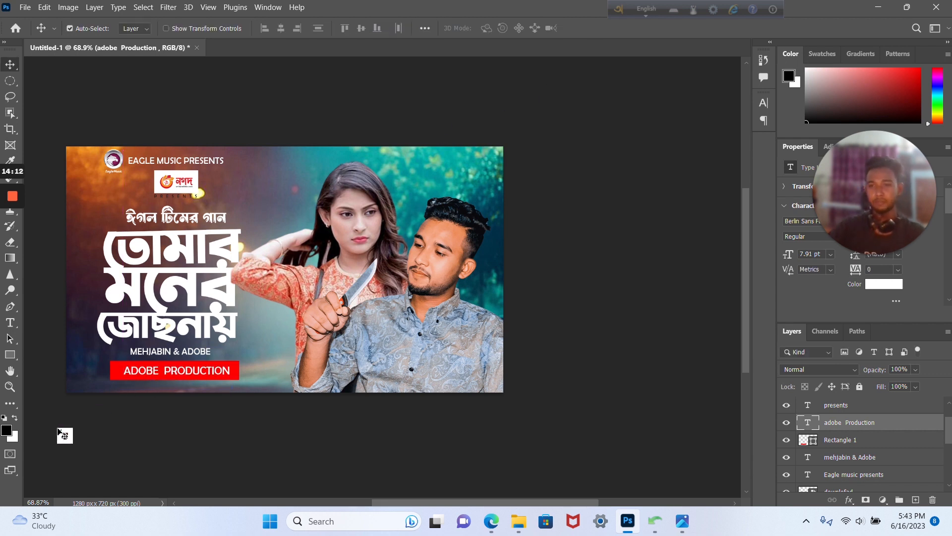
scroll(203, 343, up, 3)
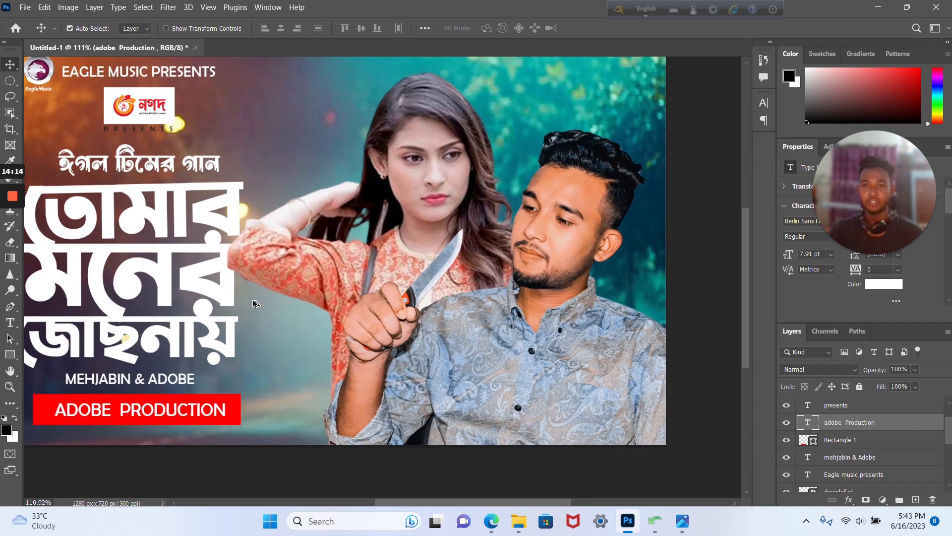
- Convert the middle title word মনের to a smart object and rasterize its layer
scroll(194, 275, up, 2)
scroll(193, 272, up, 1)
drag(189, 268, 284, 278)
click(285, 282)
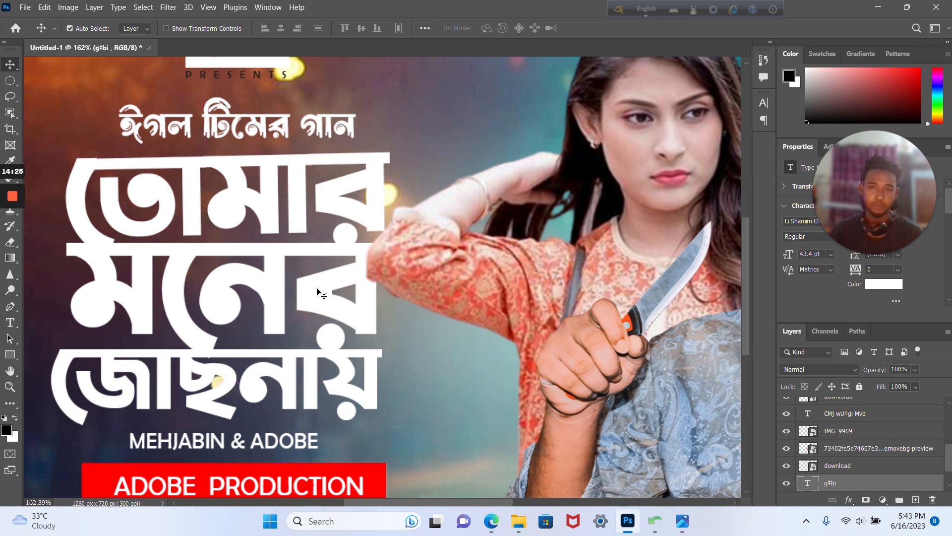
right_click(852, 487)
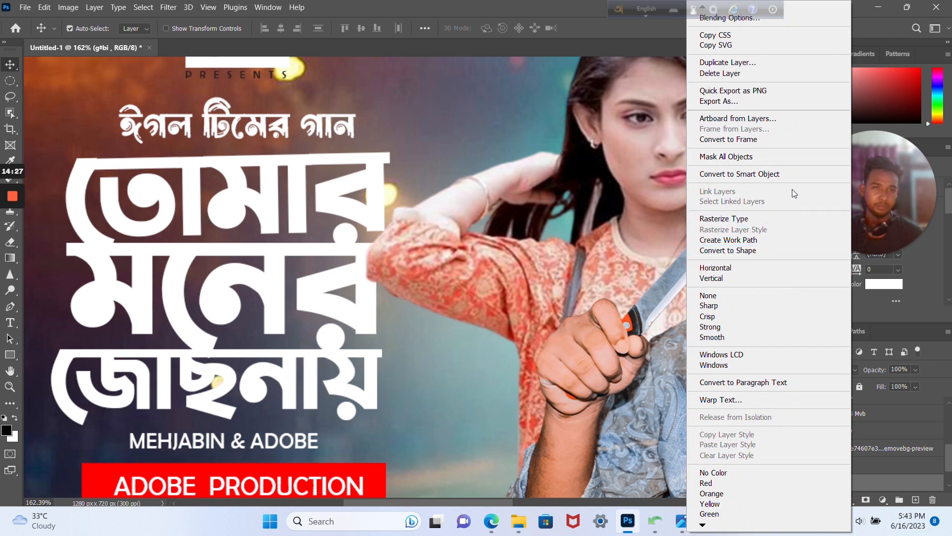
click(754, 174)
right_click(842, 485)
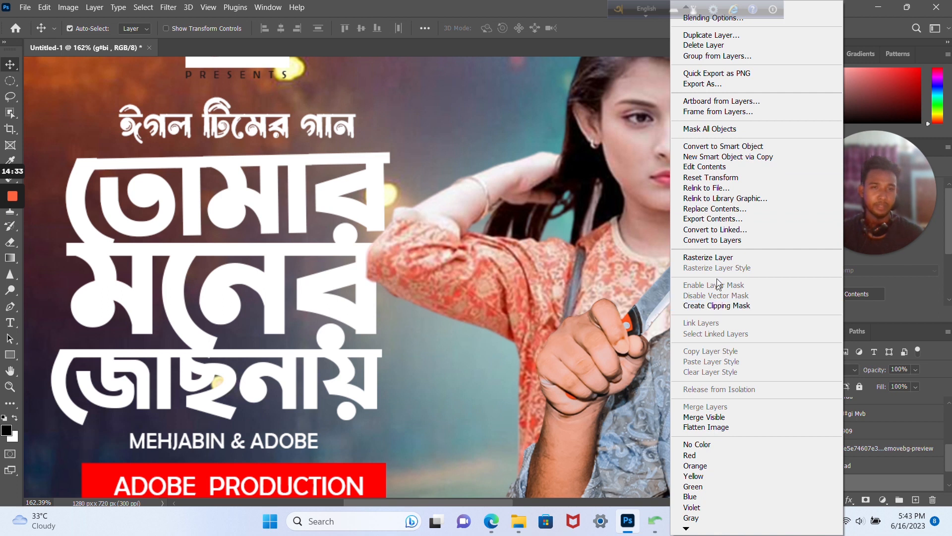
click(718, 257)
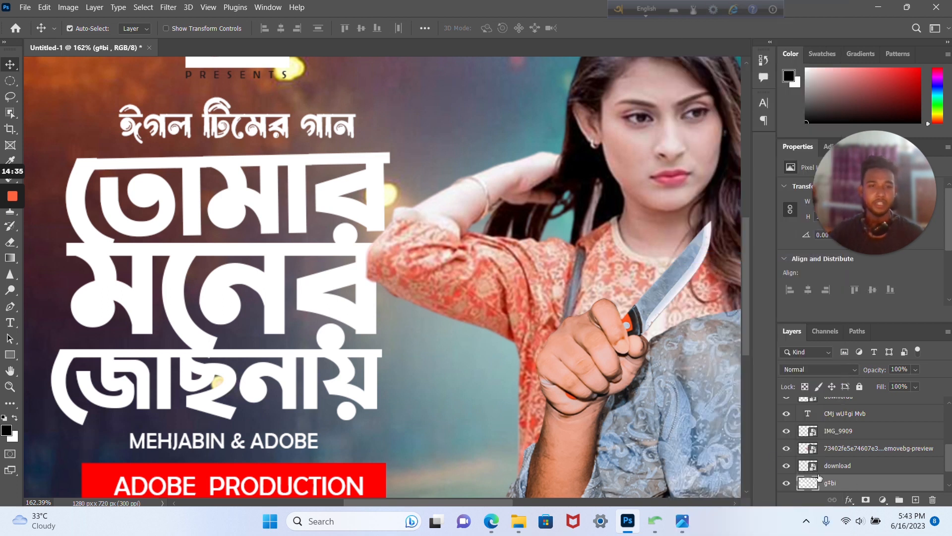
- Cut a small circular gap out of the মনের layer around the dot under the last letter of তোমার
click(10, 80)
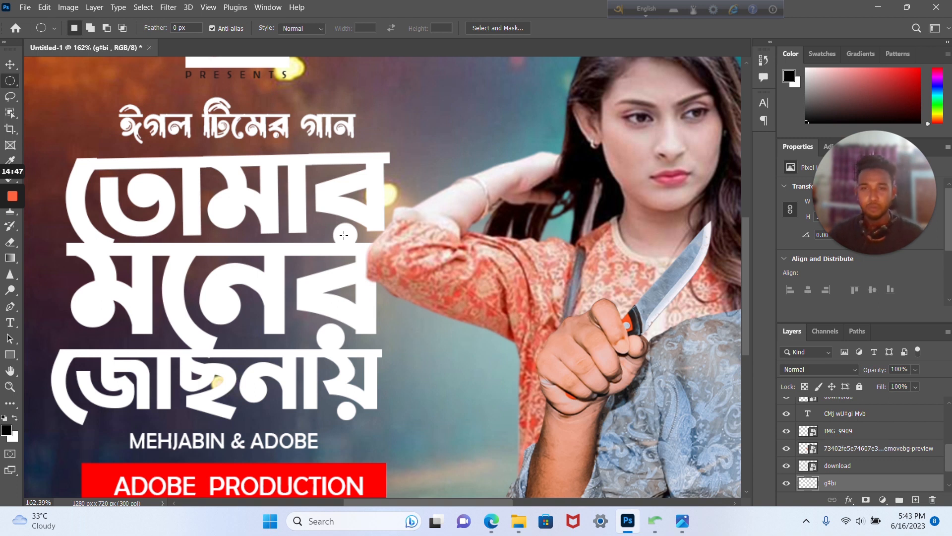
drag(345, 236, 364, 250)
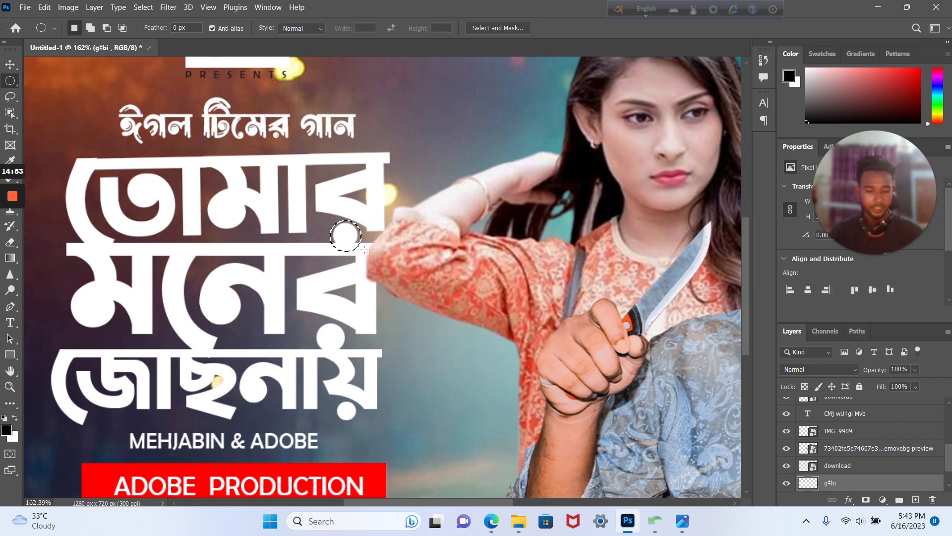
key(ctrl+BackSpace)
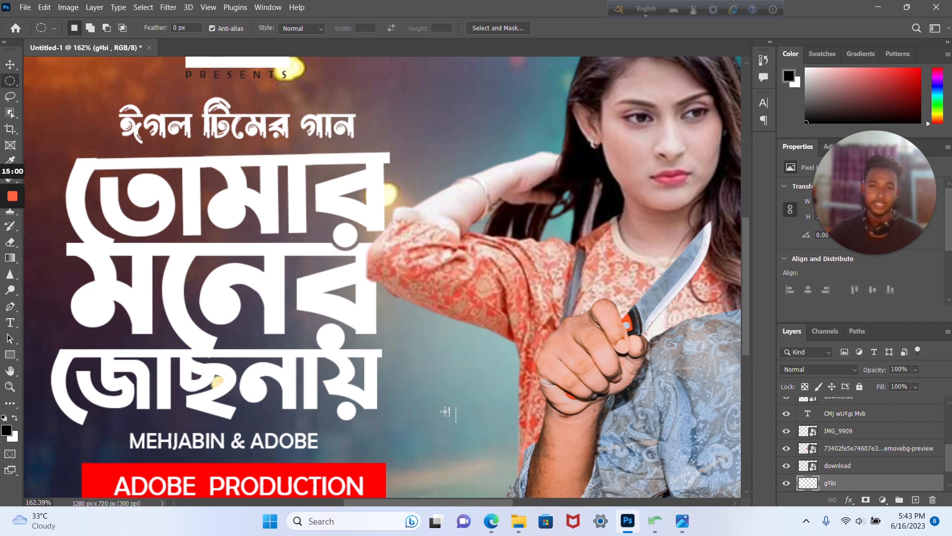
- Convert the bottom title word জোছনায় to a smart object and rasterize its layer
key(v)
click(320, 389)
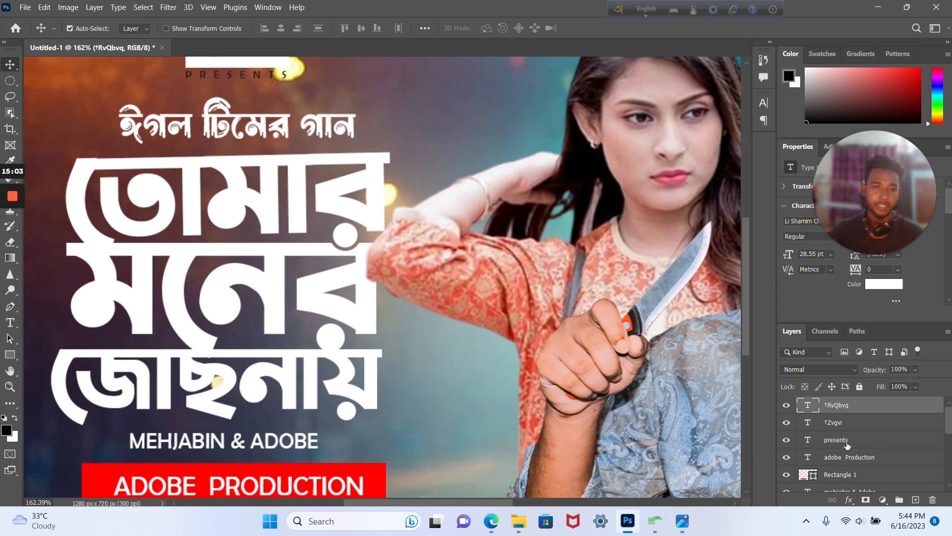
right_click(860, 403)
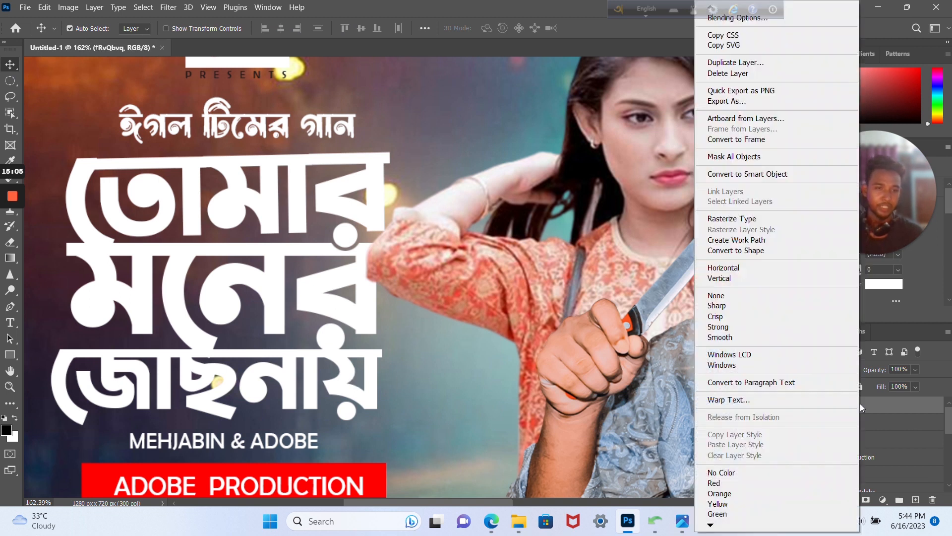
click(776, 173)
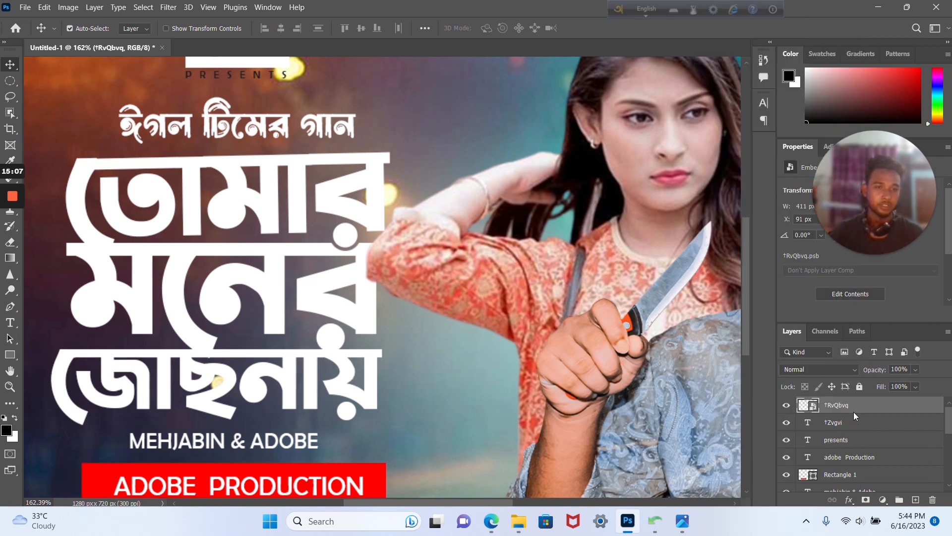
right_click(853, 412)
click(730, 257)
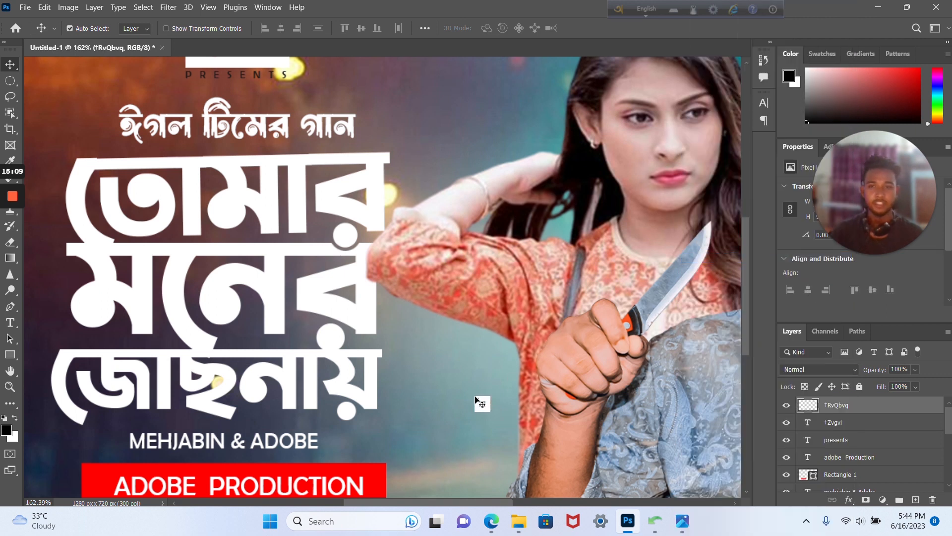
- Cut a small circular gap out of the জোছনায় layer around the dot under the last letter of মনের
click(14, 82)
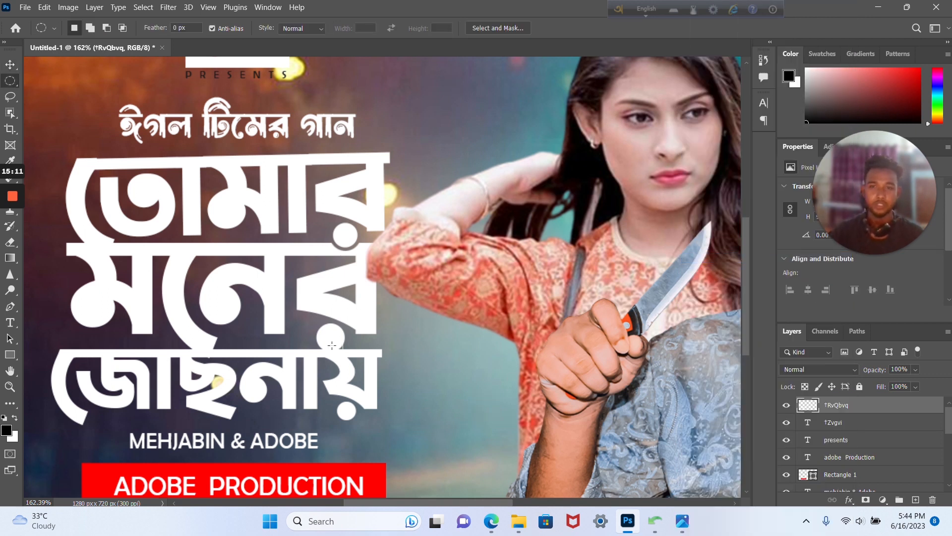
drag(330, 339, 349, 354)
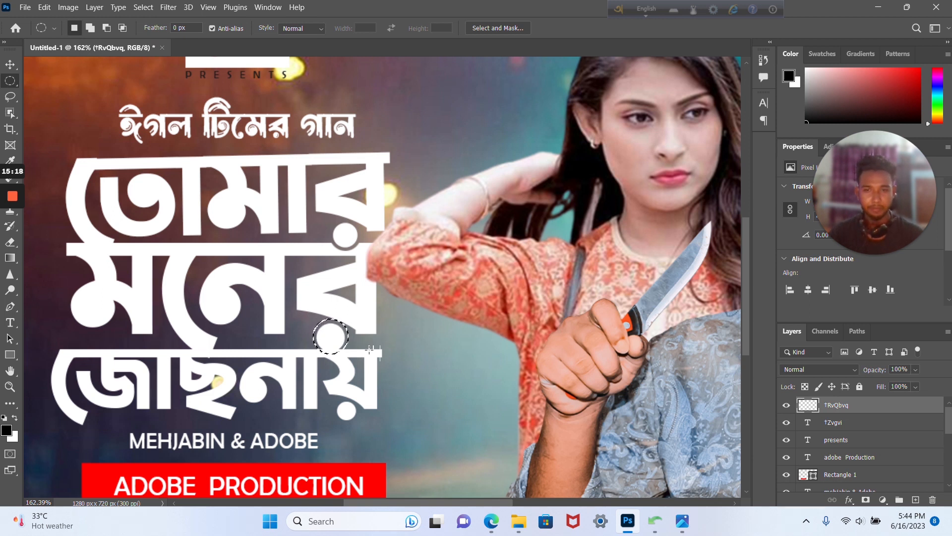
key(ctrl+d)
- Stamp all visible layers into a new layer on top of the stack and convert it to a smart object
key(ctrl+0)
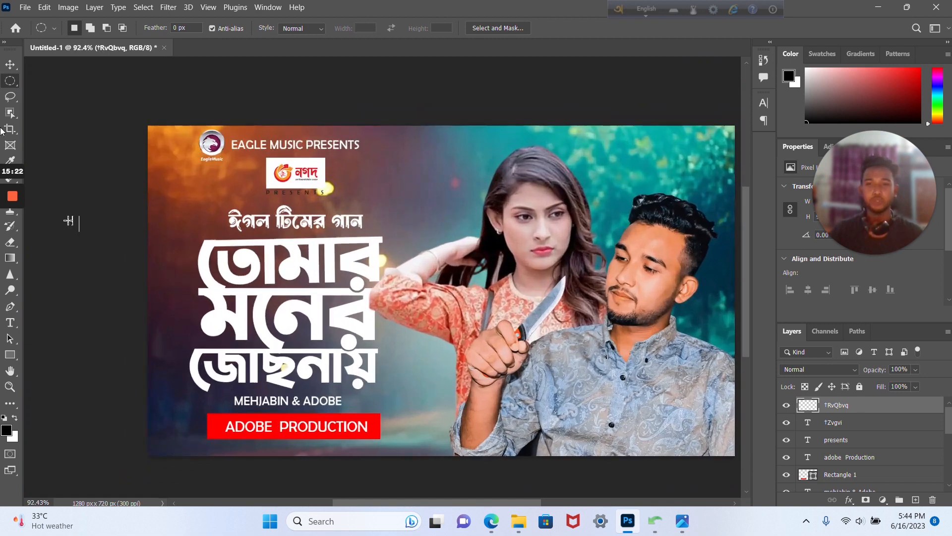
click(13, 70)
scroll(115, 248, down, 3)
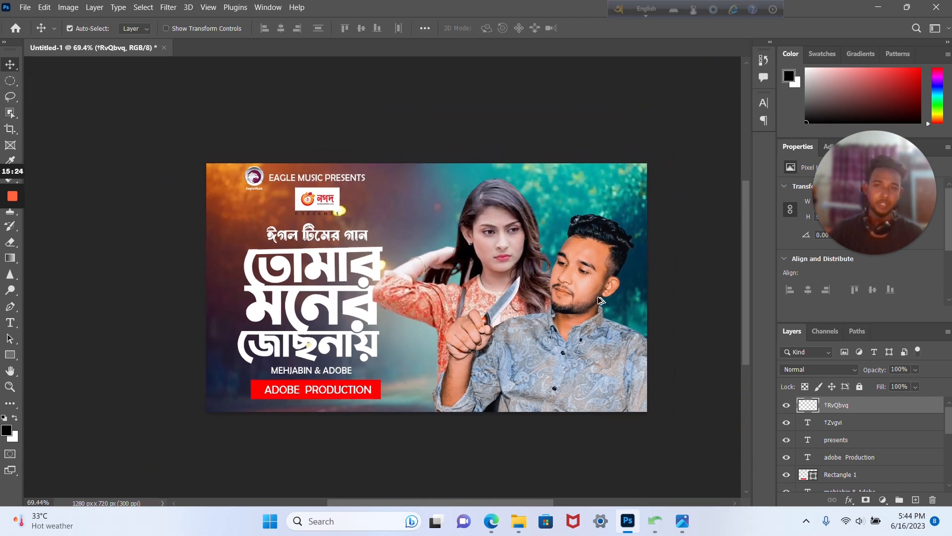
scroll(624, 305, up, 2)
drag(674, 310, 660, 307)
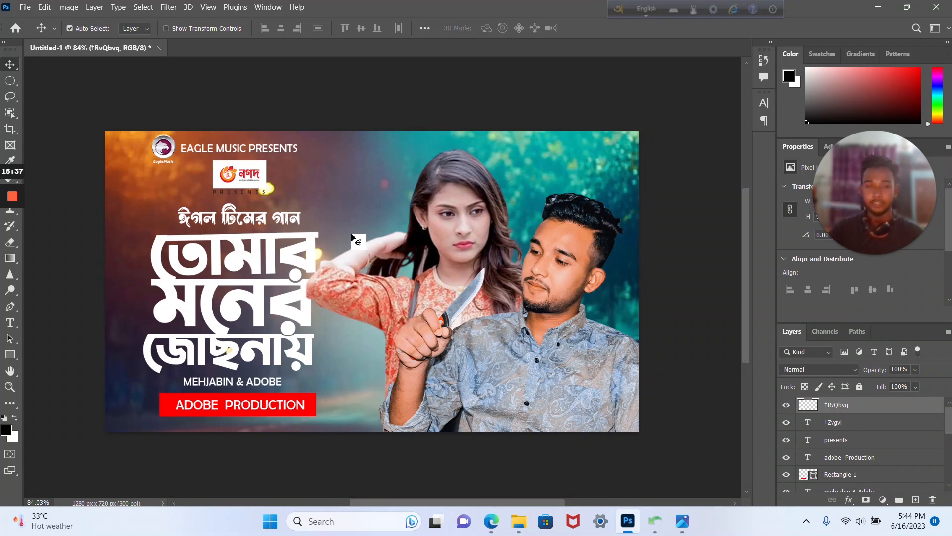
key(ctrl)
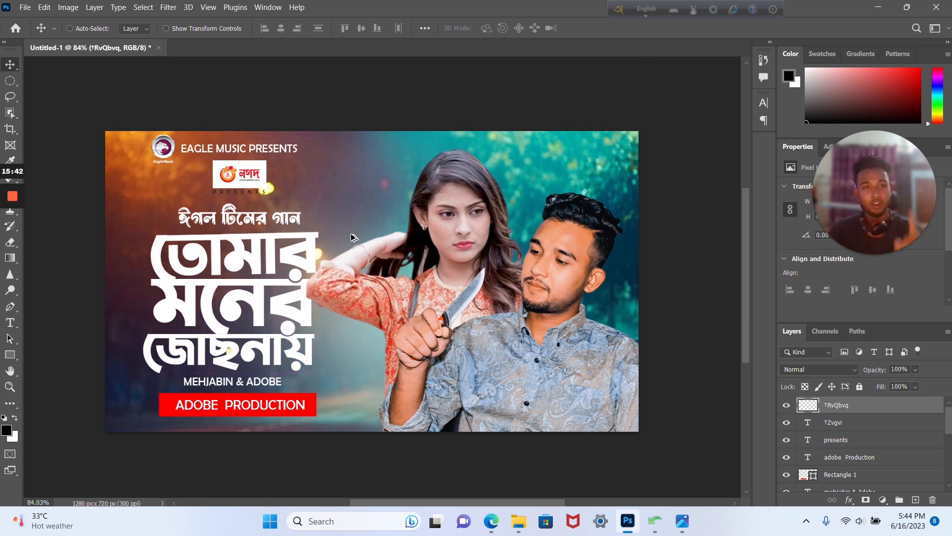
key(ctrl+alt+shift+e)
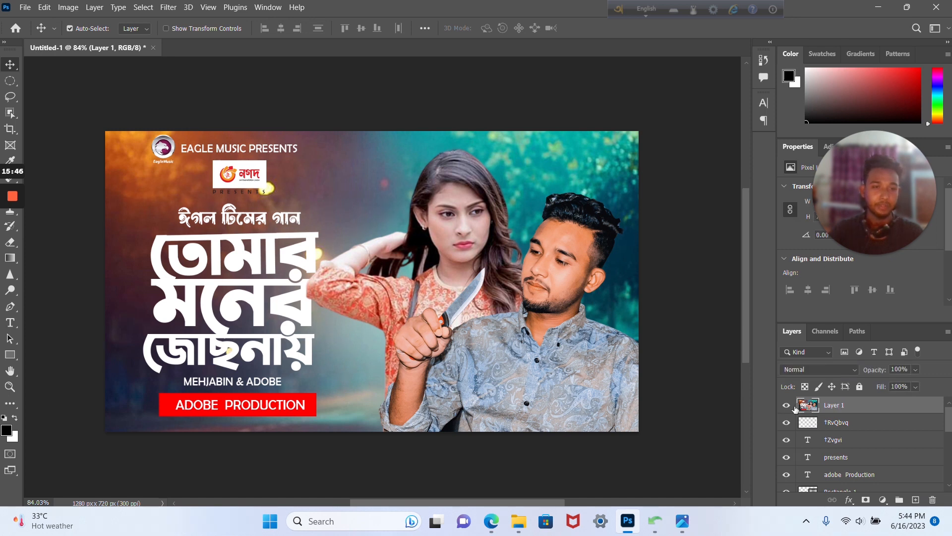
right_click(828, 409)
click(709, 177)
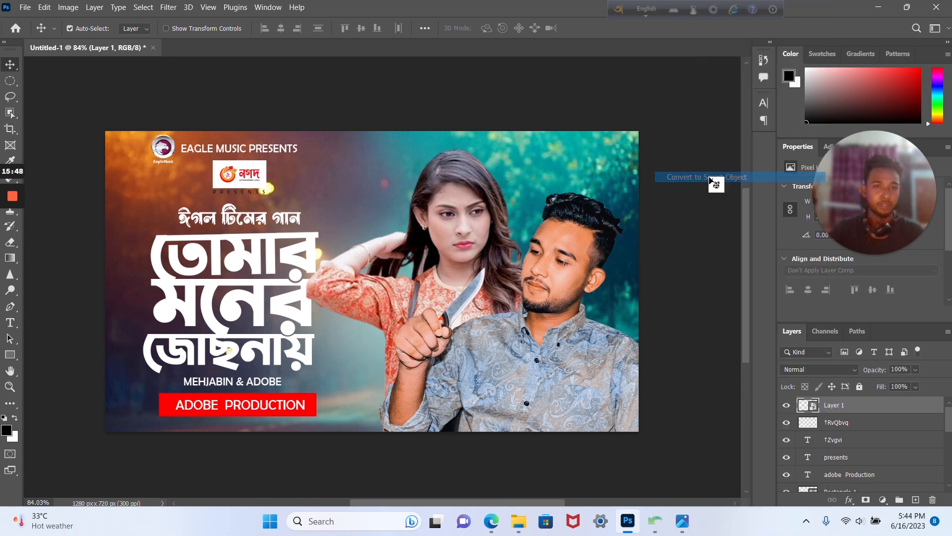
- Start a Camera Raw Filter on the merged layer with slightly raised Exposure, Contrast +45, Highlights +5, Shadows +7 and Blacks -11
key(ctrl)
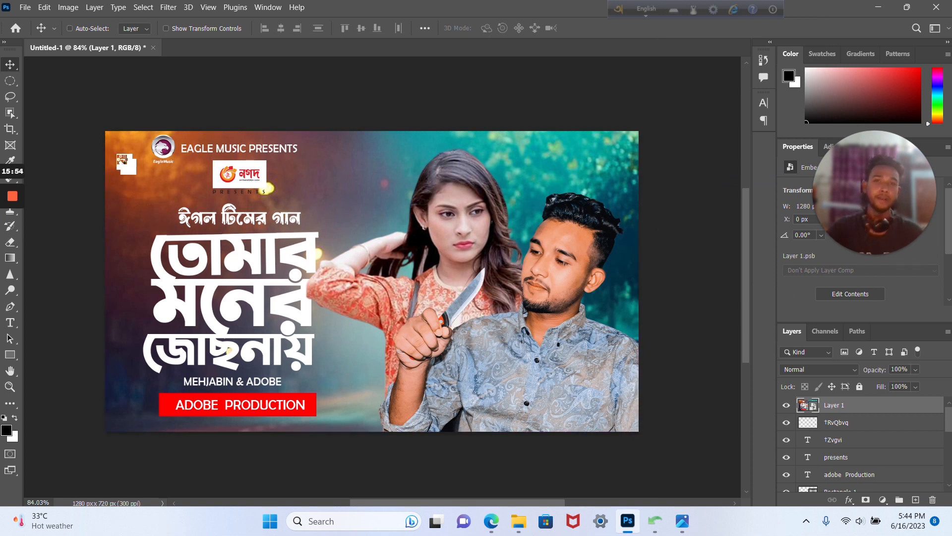
key(ctrl+shift+a)
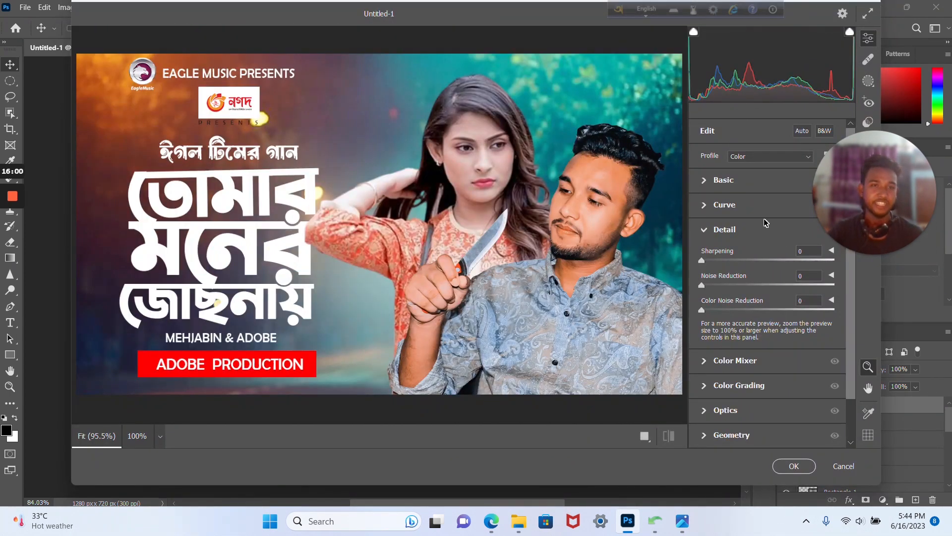
click(706, 181)
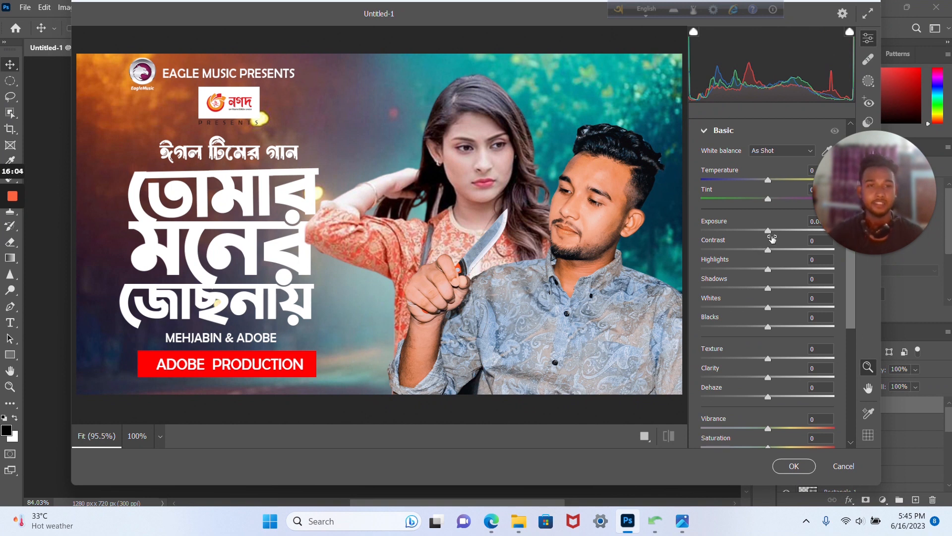
drag(771, 234, 772, 288)
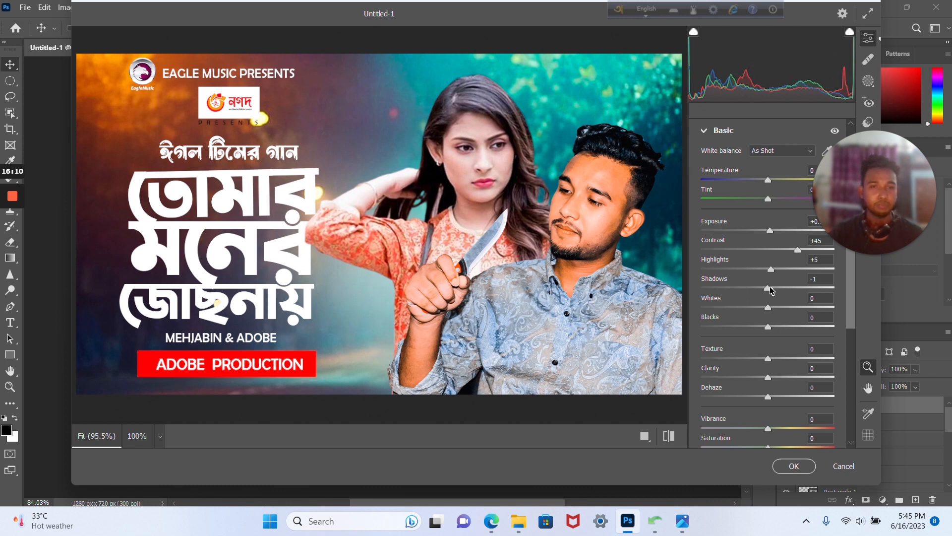
drag(769, 326, 772, 327)
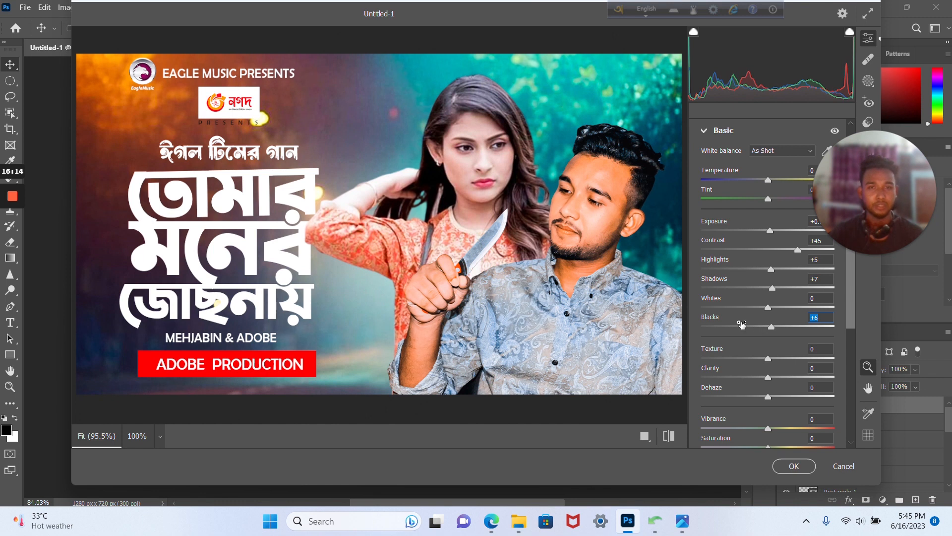
drag(773, 328, 760, 327)
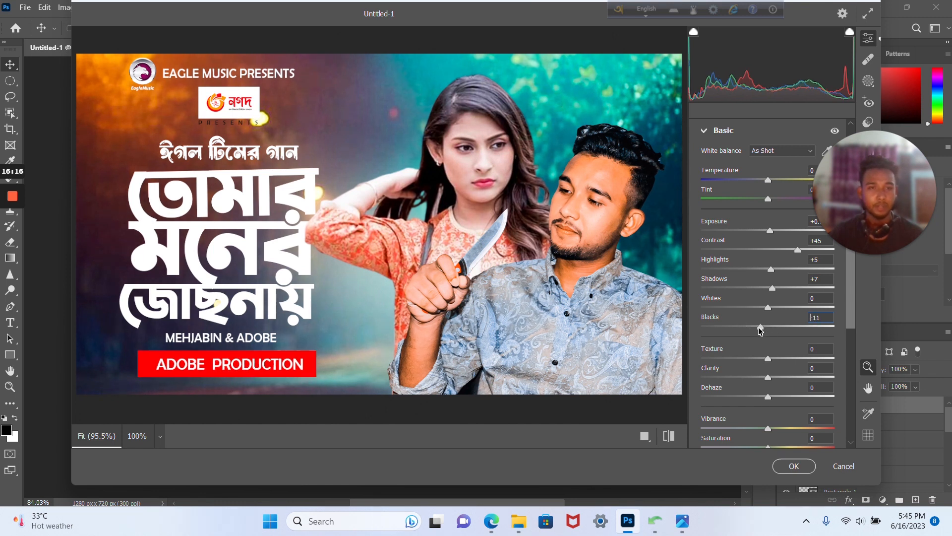
- Set the Camera Raw Texture to +22 and slightly raise Clarity and Vibrance
click(772, 367)
mouse_move(771, 359)
mouse_down()
mouse_move(787, 361)
mouse_move(777, 354)
mouse_up()
scroll(783, 395, down, 2)
scroll(779, 361, down, 3)
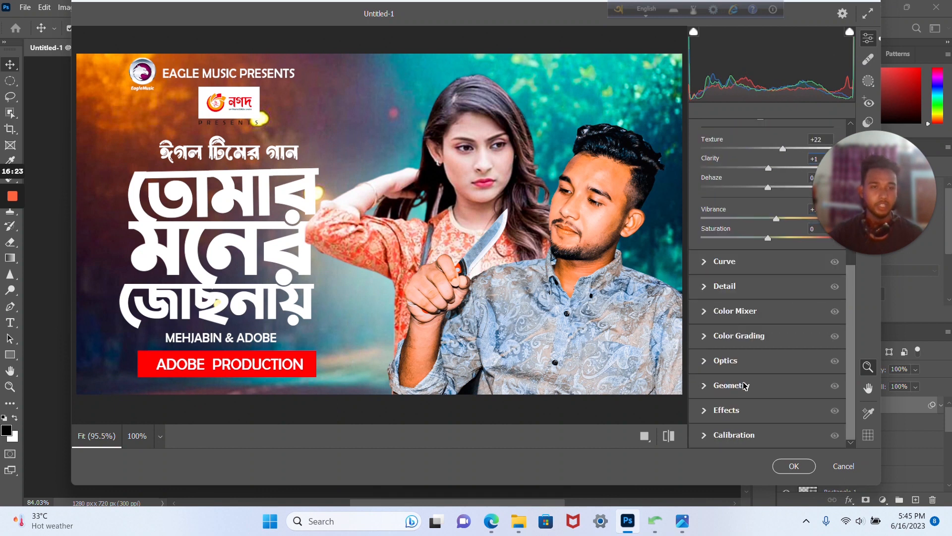
- Set Sharpening to 60, Noise Reduction to 31 and Color Noise Reduction to 23, and apply the Camera Raw Filter
click(709, 292)
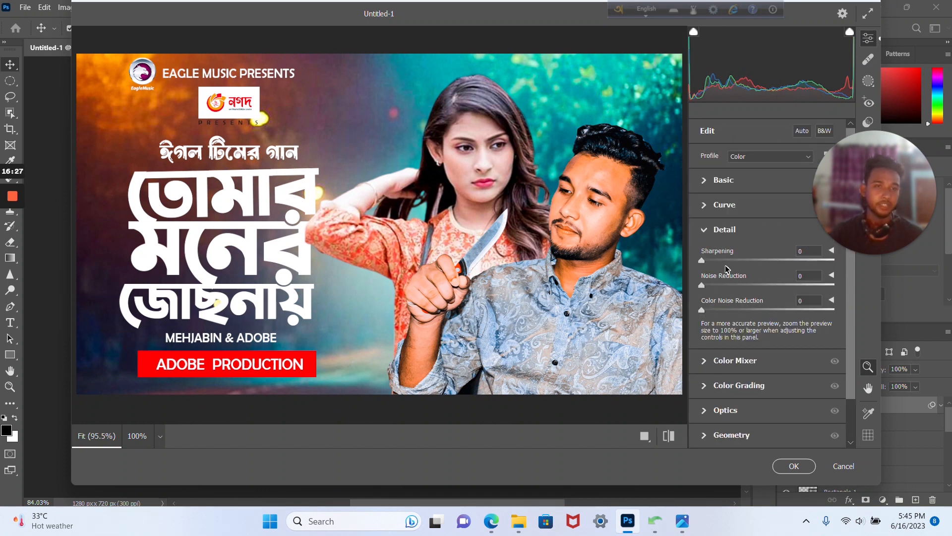
drag(712, 260, 741, 262)
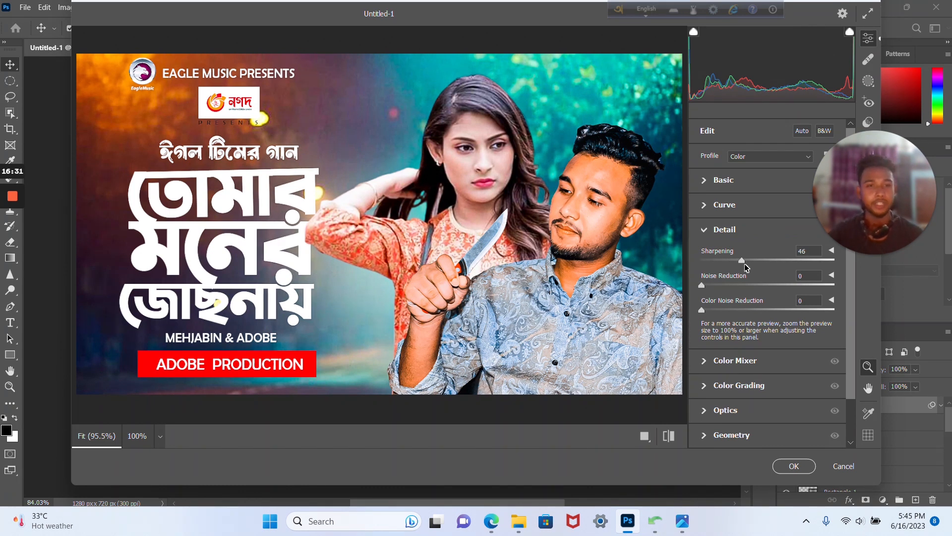
drag(755, 261, 758, 261)
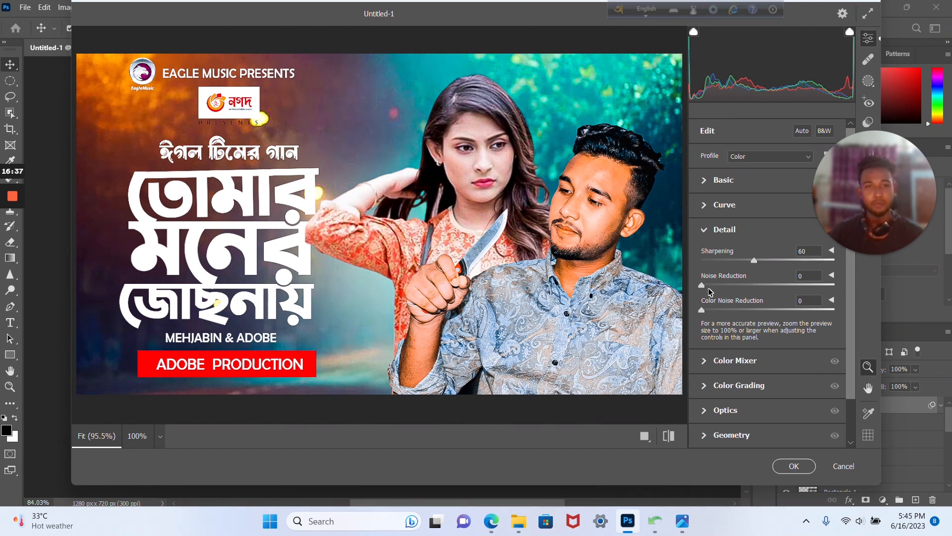
drag(724, 286, 742, 291)
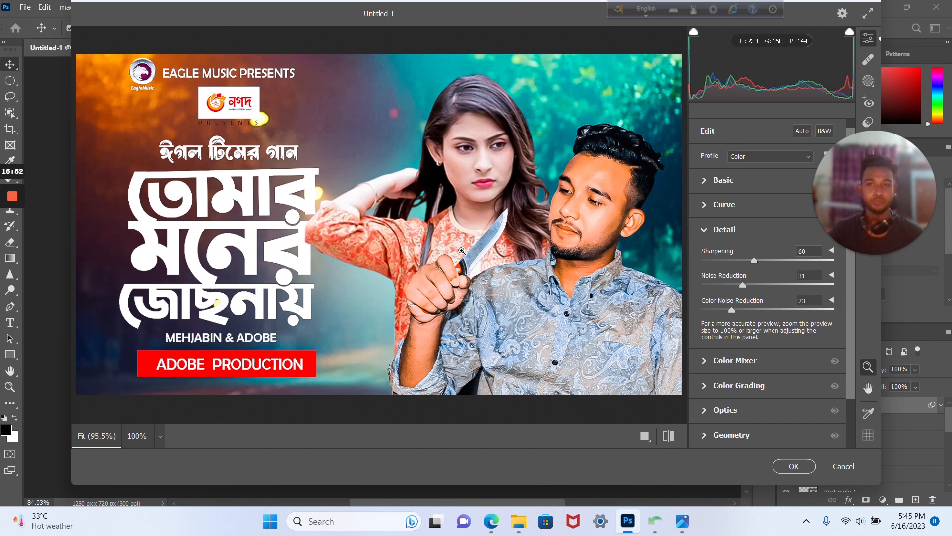
click(788, 466)
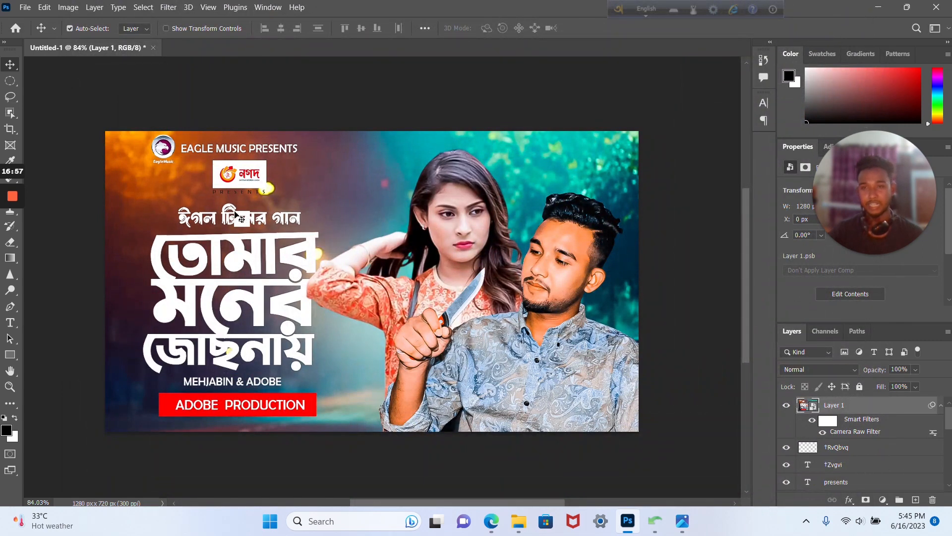
- Compare the thumbnail before and after the Camera Raw grading by toggling Layer 1's visibility
click(787, 406)
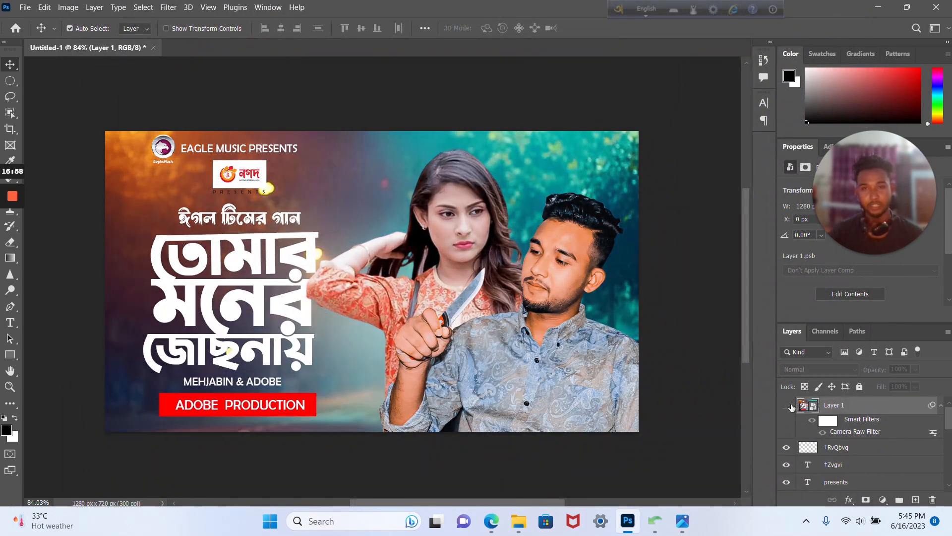
click(786, 406)
click(786, 406)
click(787, 406)
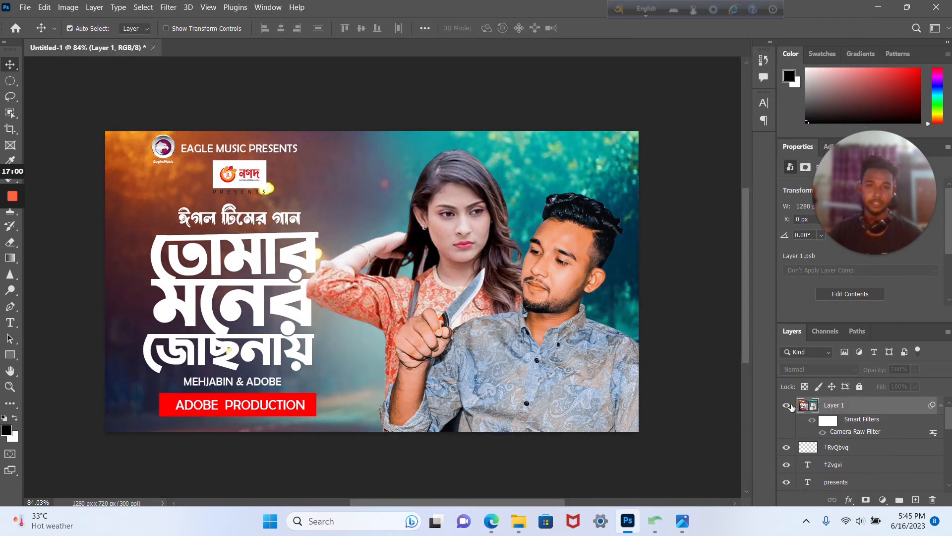
click(786, 405)
click(786, 405)
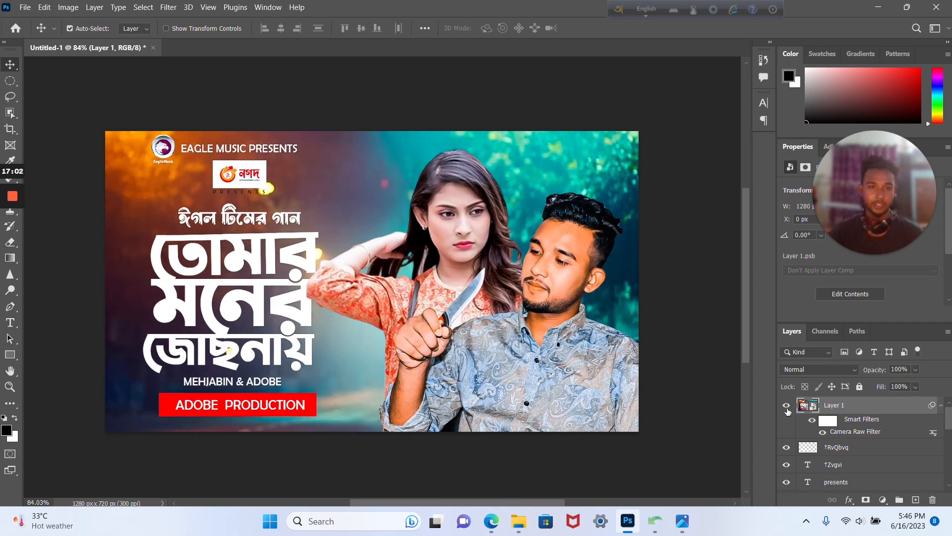